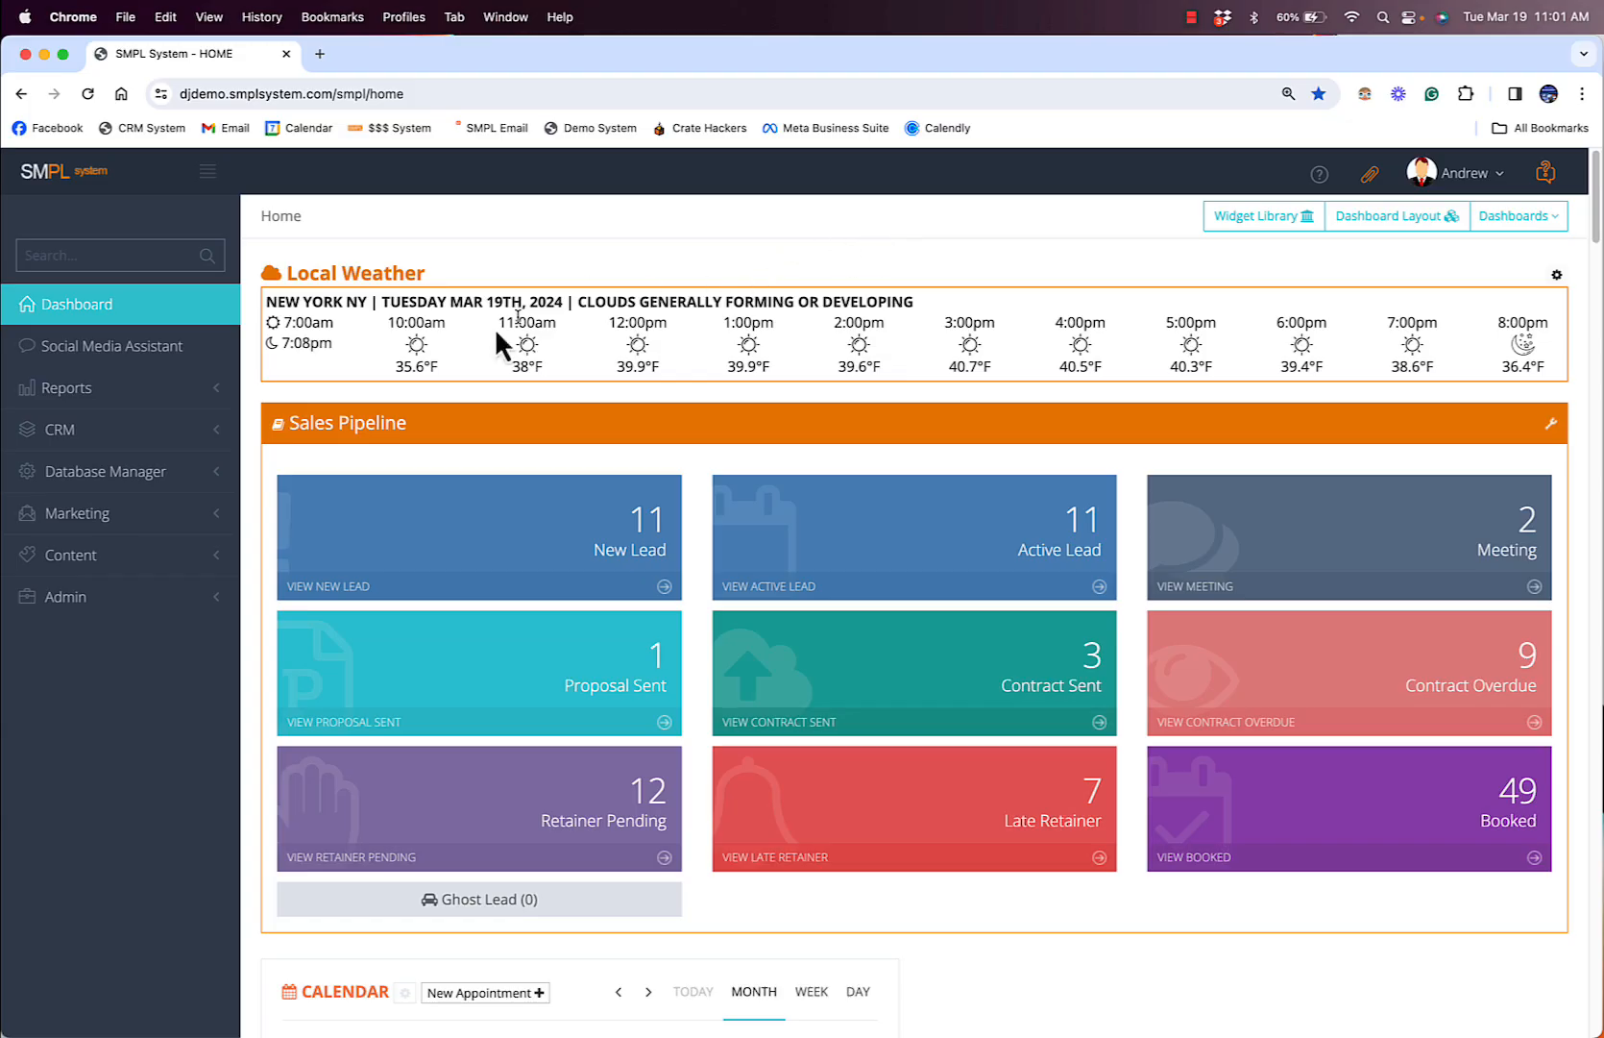
- Open the Database Manager's Field Manager and list the fields of the Event Records table
{"action": "left_click", "coordinate": [164, 474]}
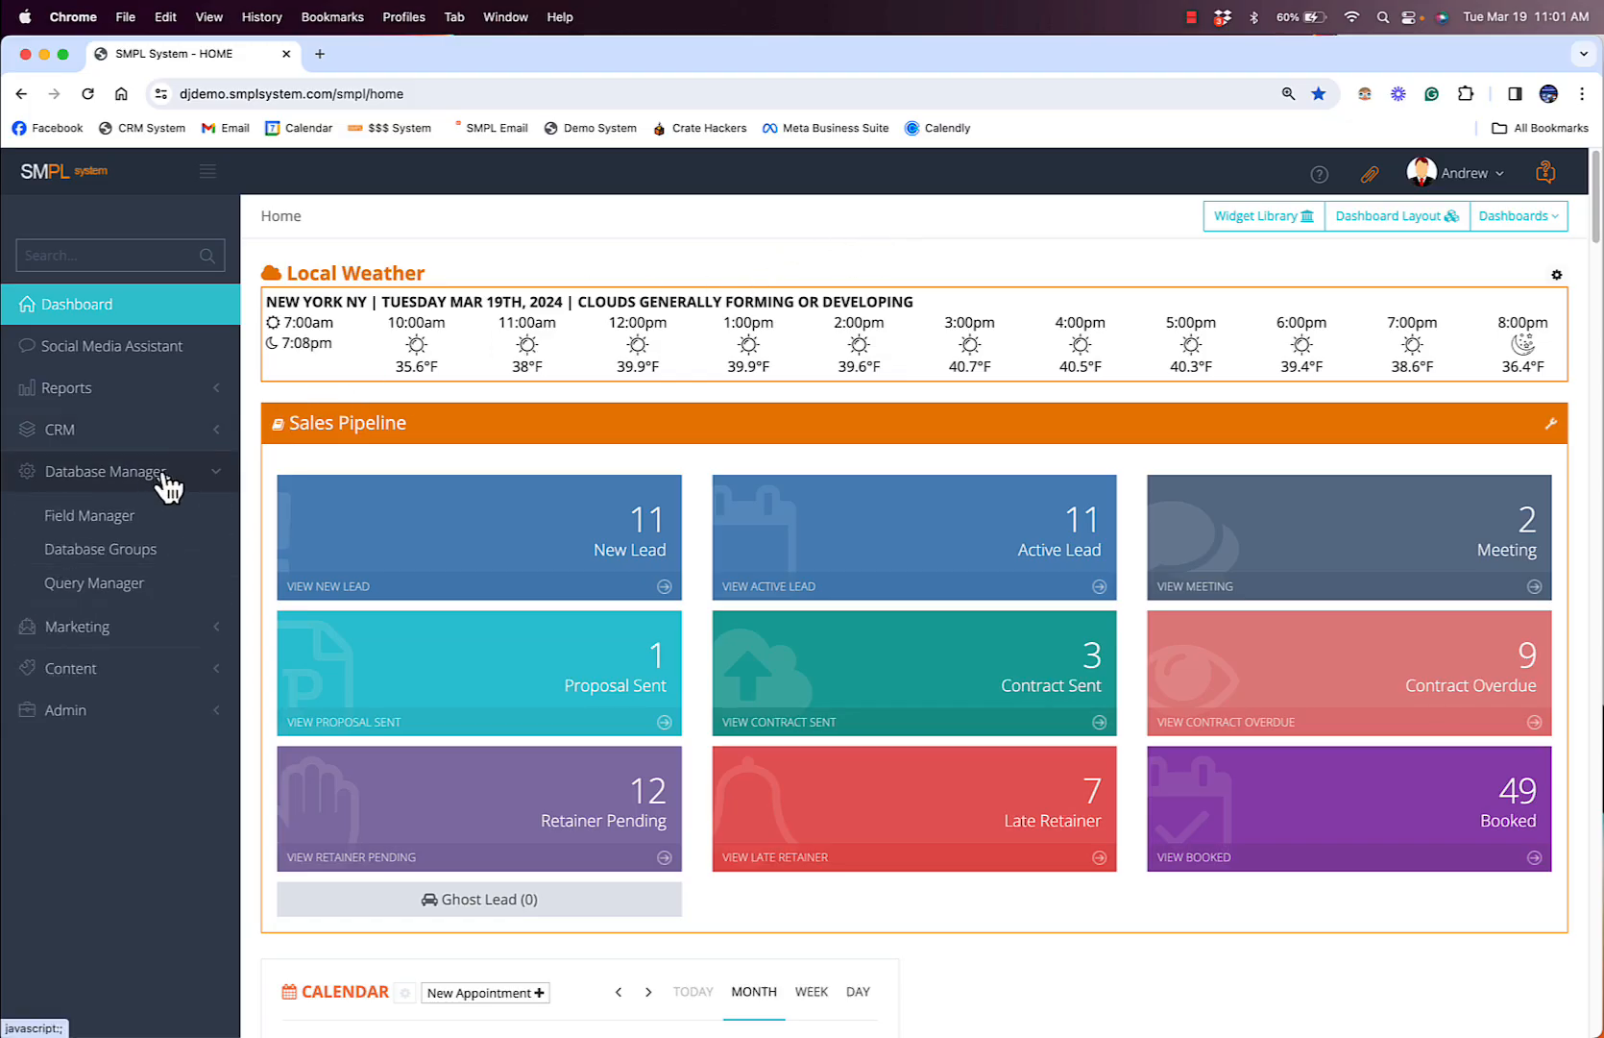
{"action": "scroll", "coordinate": [163, 480], "scroll_direction": "down", "scroll_amount": 1}
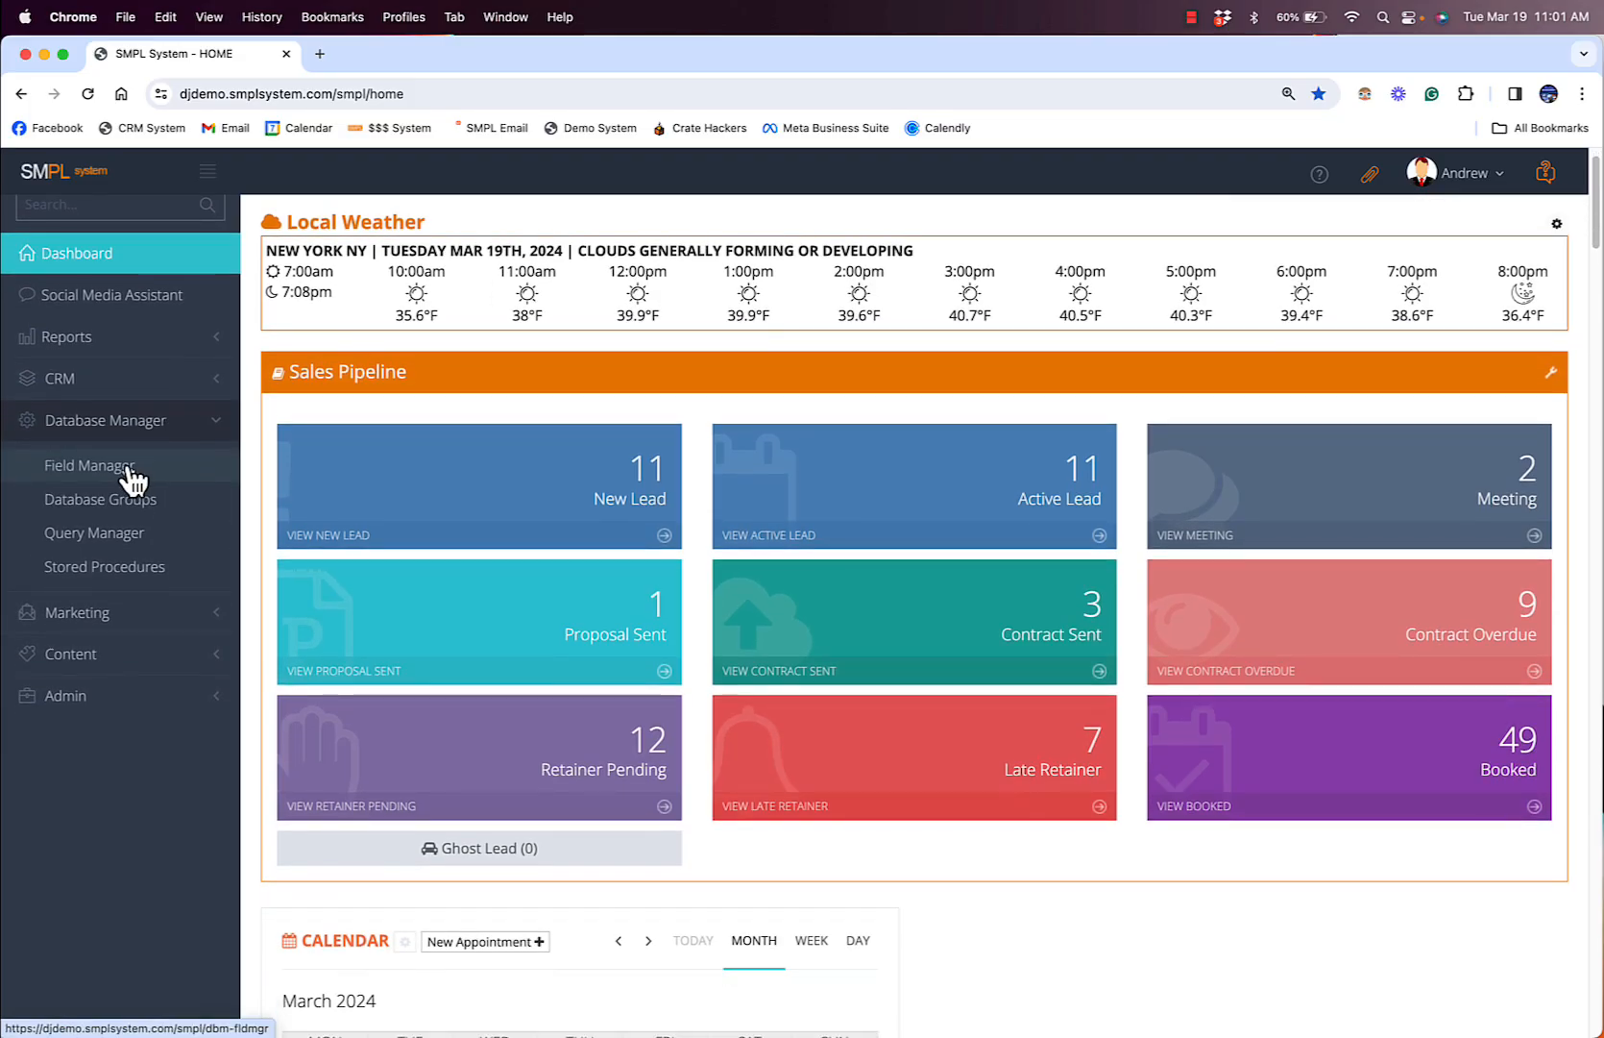
{"action": "left_click", "coordinate": [133, 469]}
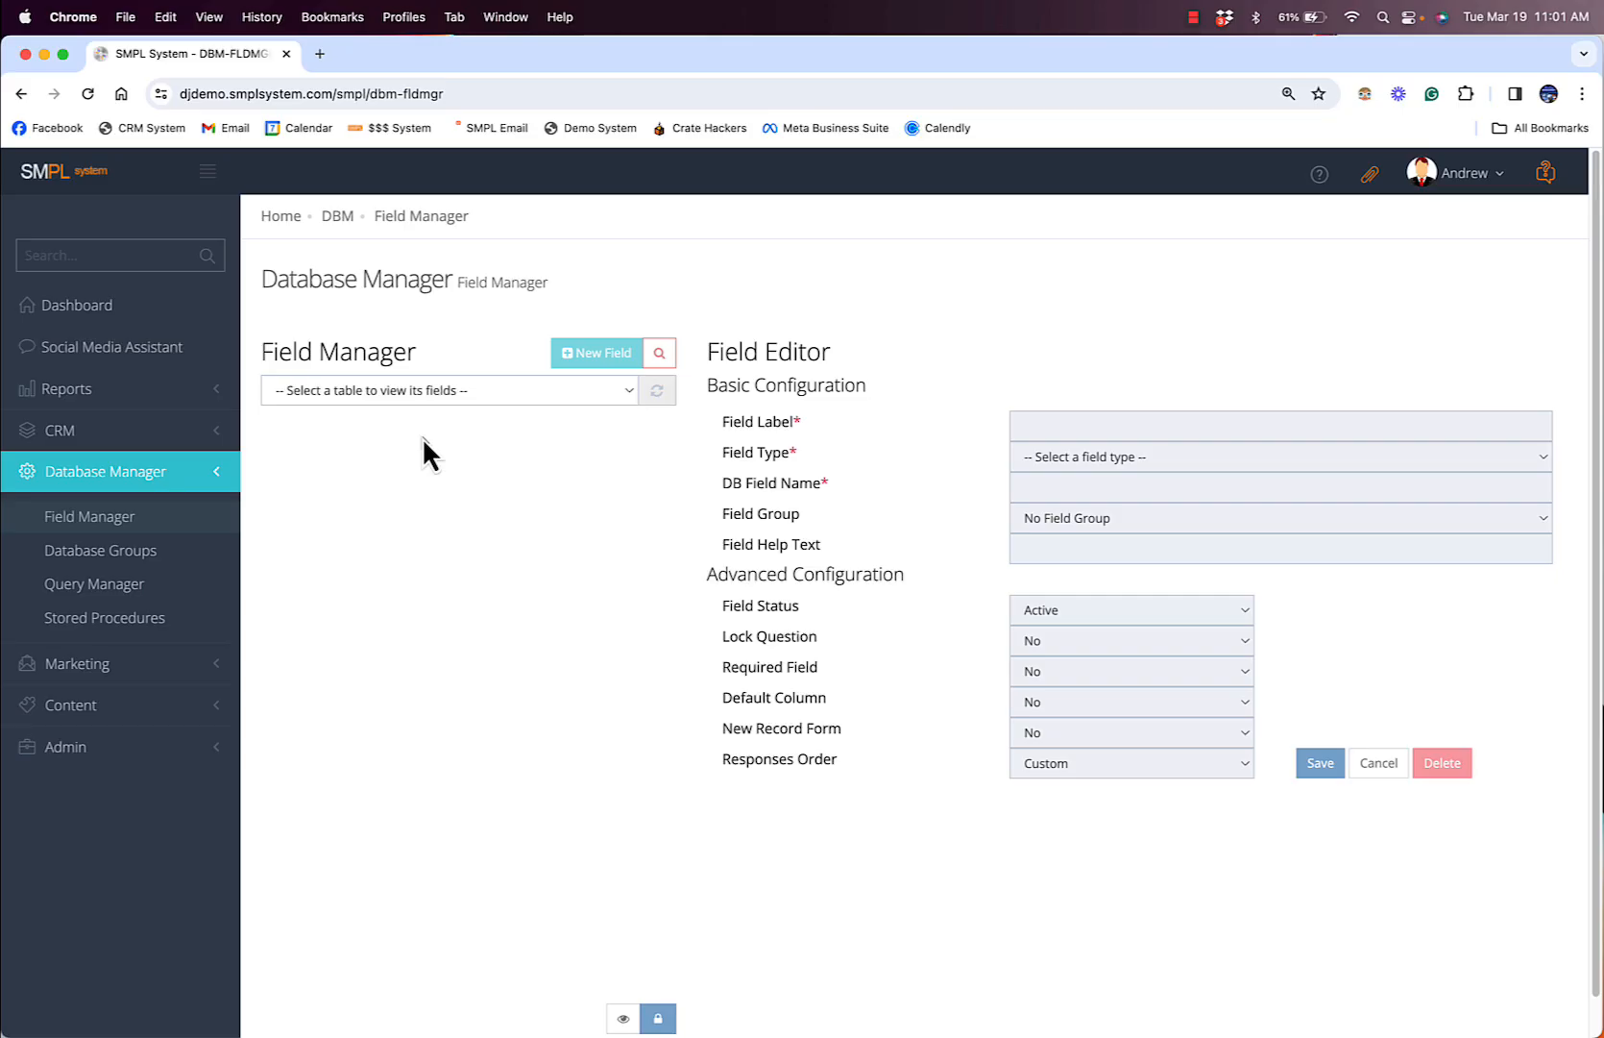
{"action": "left_click", "coordinate": [429, 390]}
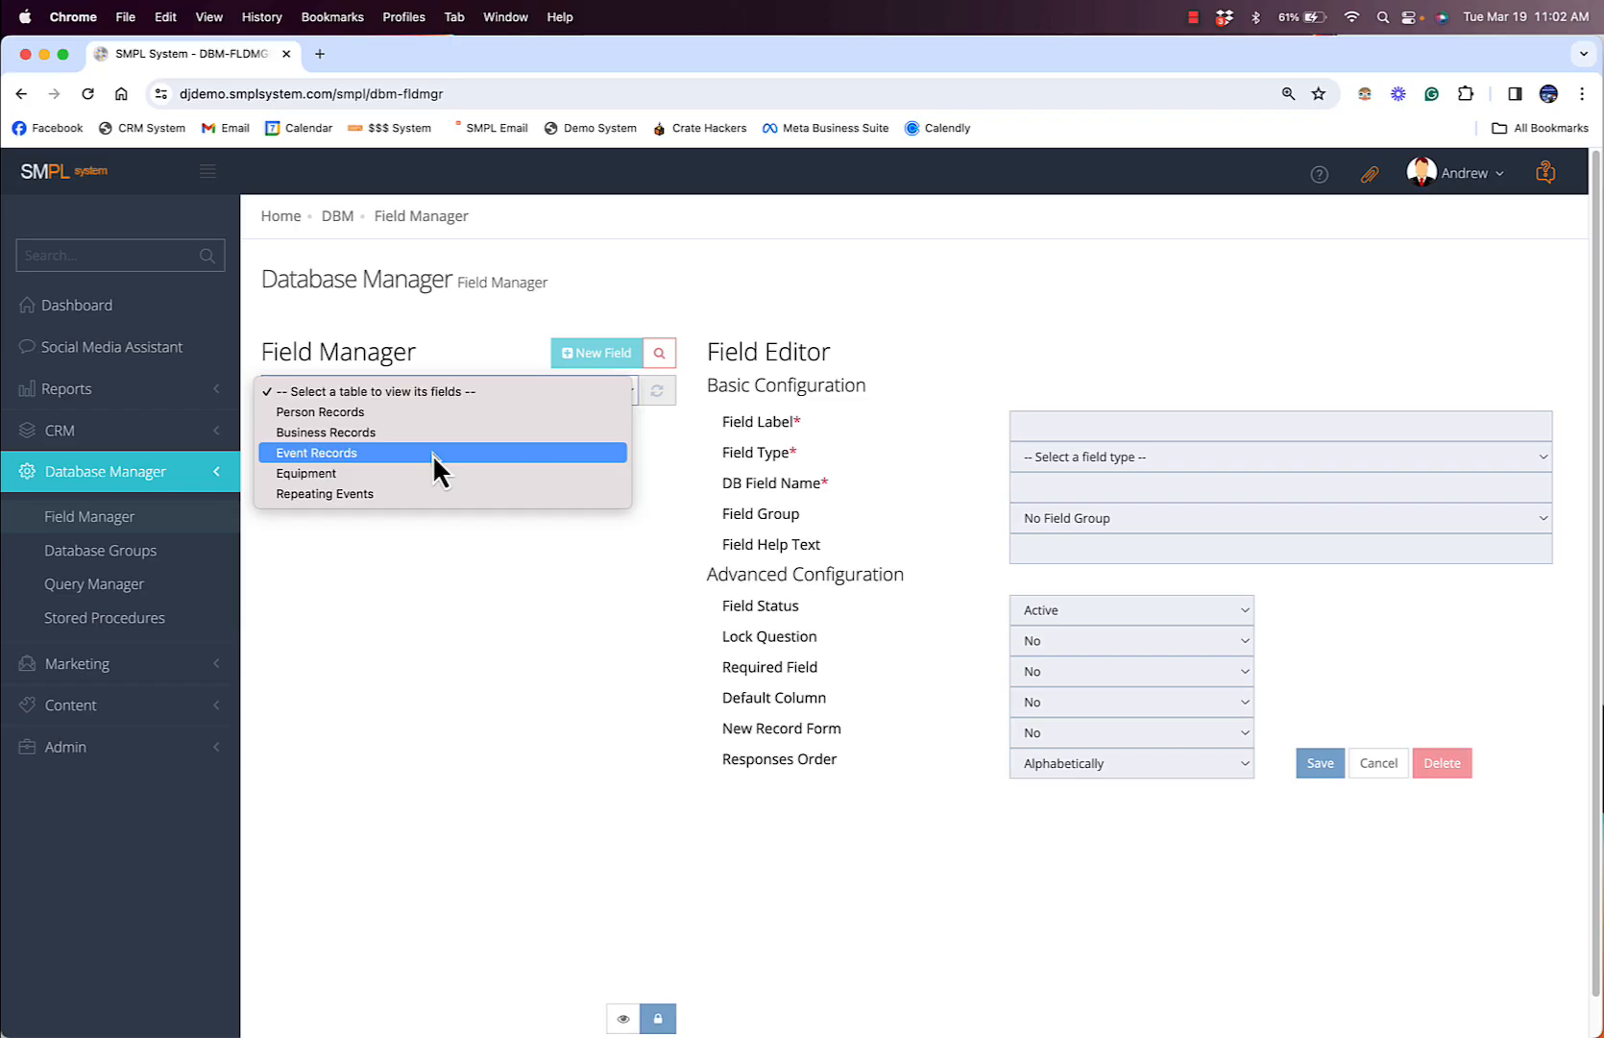
{"action": "left_click", "coordinate": [432, 454]}
- Look through the field groups and fields of the Event Records table
{"action": "scroll", "coordinate": [414, 480], "scroll_direction": "down", "scroll_amount": 5}
{"action": "scroll", "coordinate": [414, 480], "scroll_direction": "down", "scroll_amount": 10}
{"action": "scroll", "coordinate": [414, 488], "scroll_direction": "up", "scroll_amount": 15}
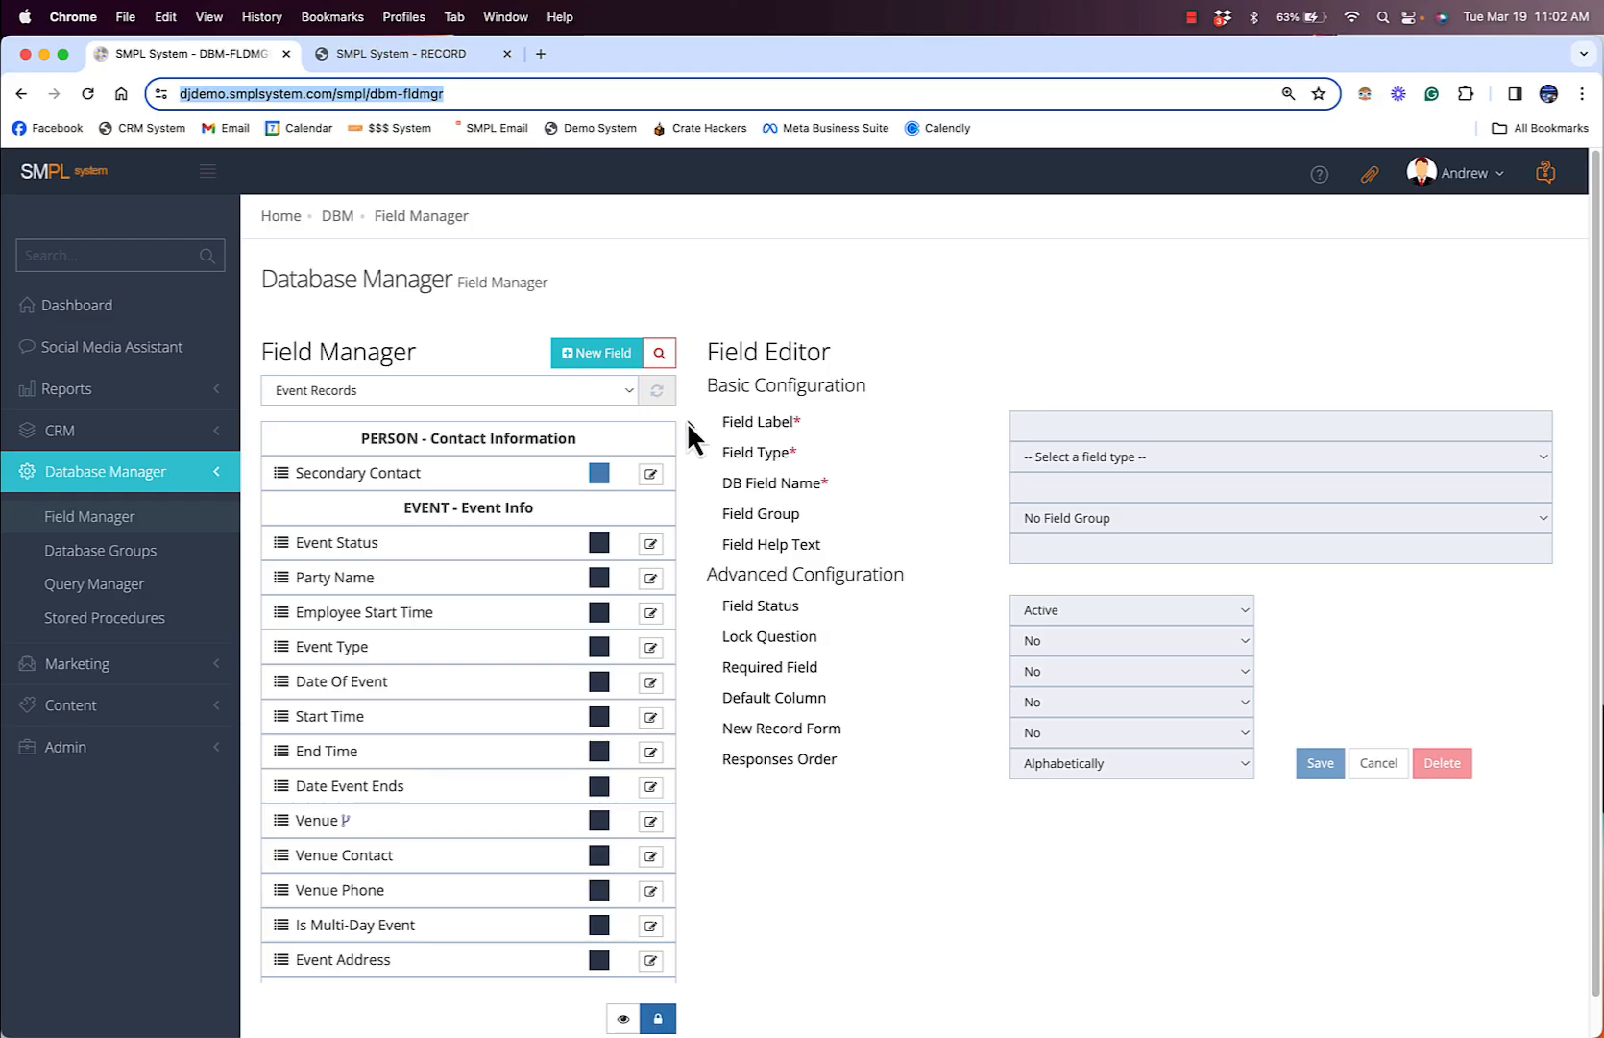
{"action": "scroll", "coordinate": [610, 462], "scroll_direction": "down", "scroll_amount": 10}
{"action": "scroll", "coordinate": [609, 462], "scroll_direction": "up", "scroll_amount": 15}
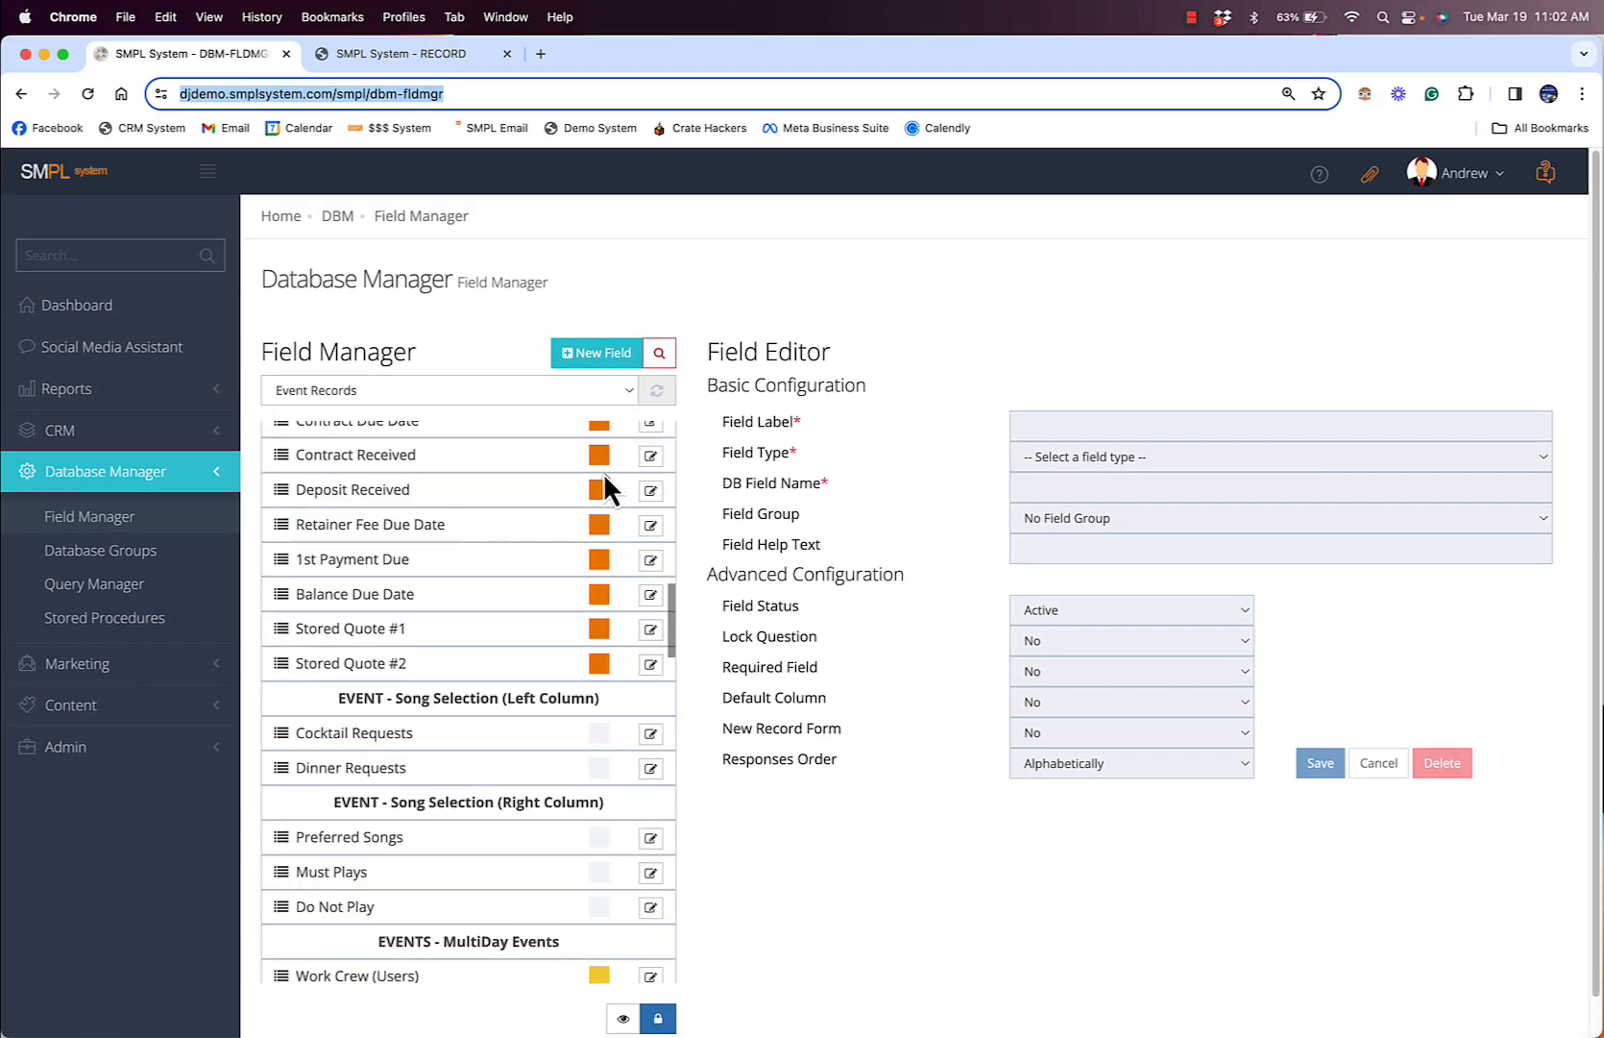
{"action": "scroll", "coordinate": [603, 472], "scroll_direction": "up", "scroll_amount": 5}
{"action": "left_click_drag", "start_coordinate": [671, 549], "coordinate": [666, 698]}
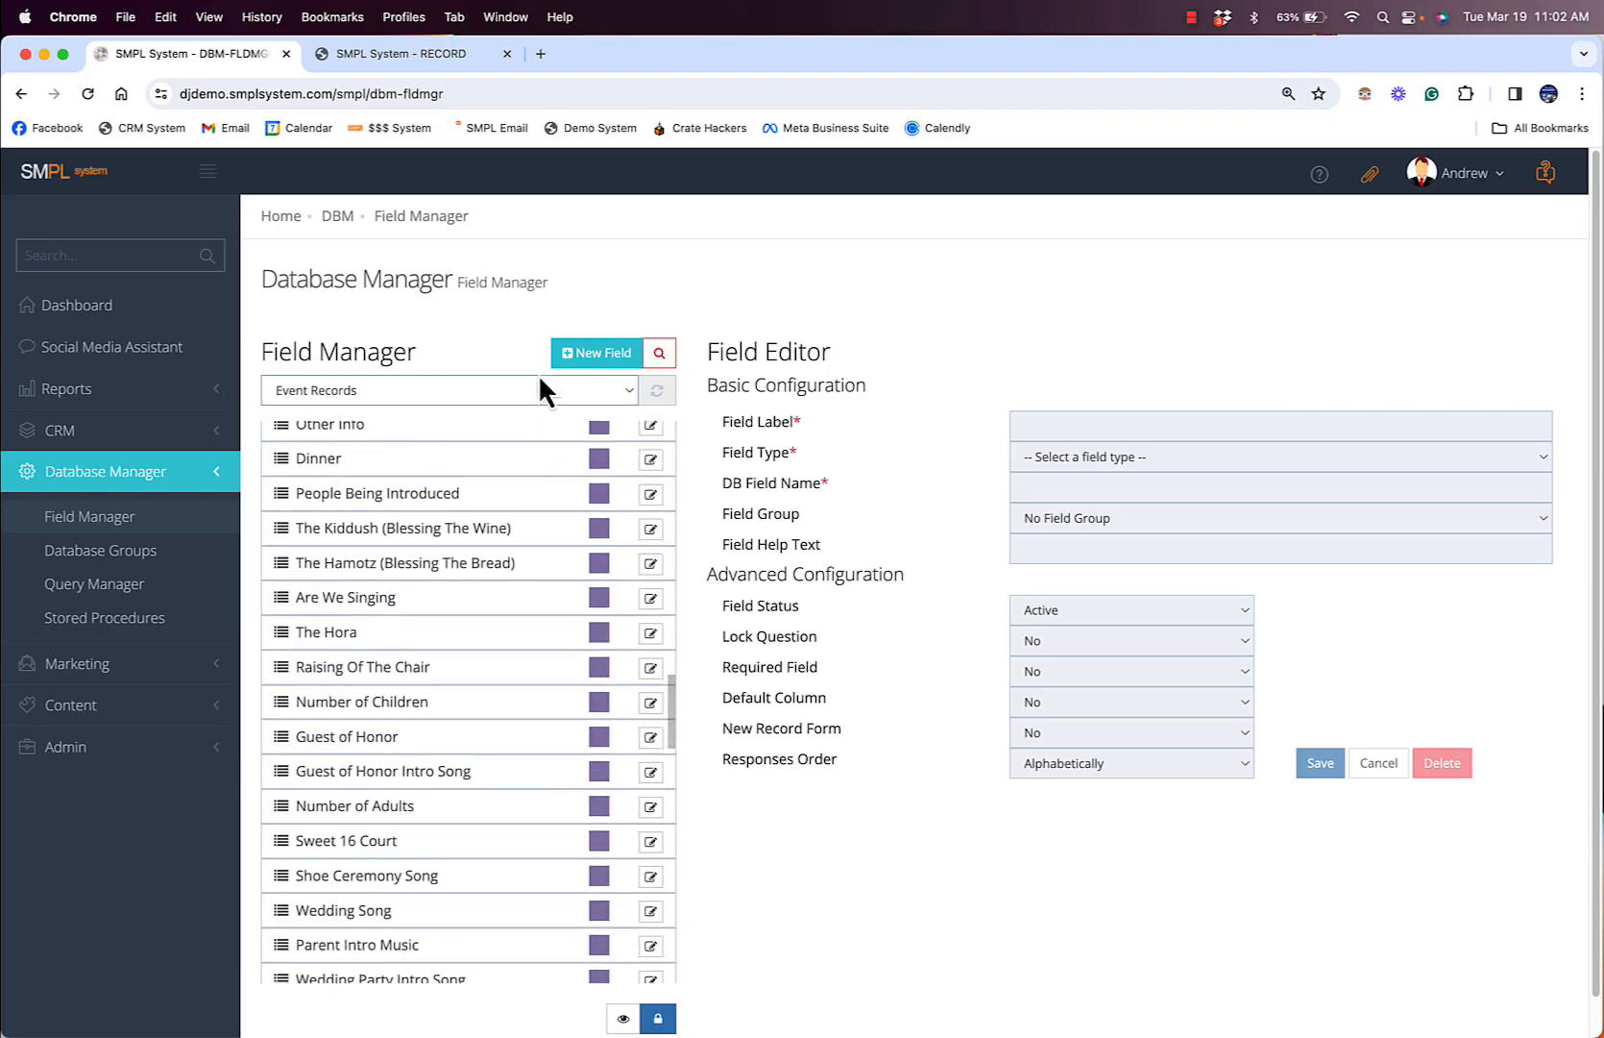
- Compare the EVENT - Payment Information fields in the Field Manager with the Payment Info section of the sample wedding record
{"action": "left_click", "coordinate": [474, 55]}
{"action": "scroll", "coordinate": [852, 483], "scroll_direction": "down", "scroll_amount": 6}
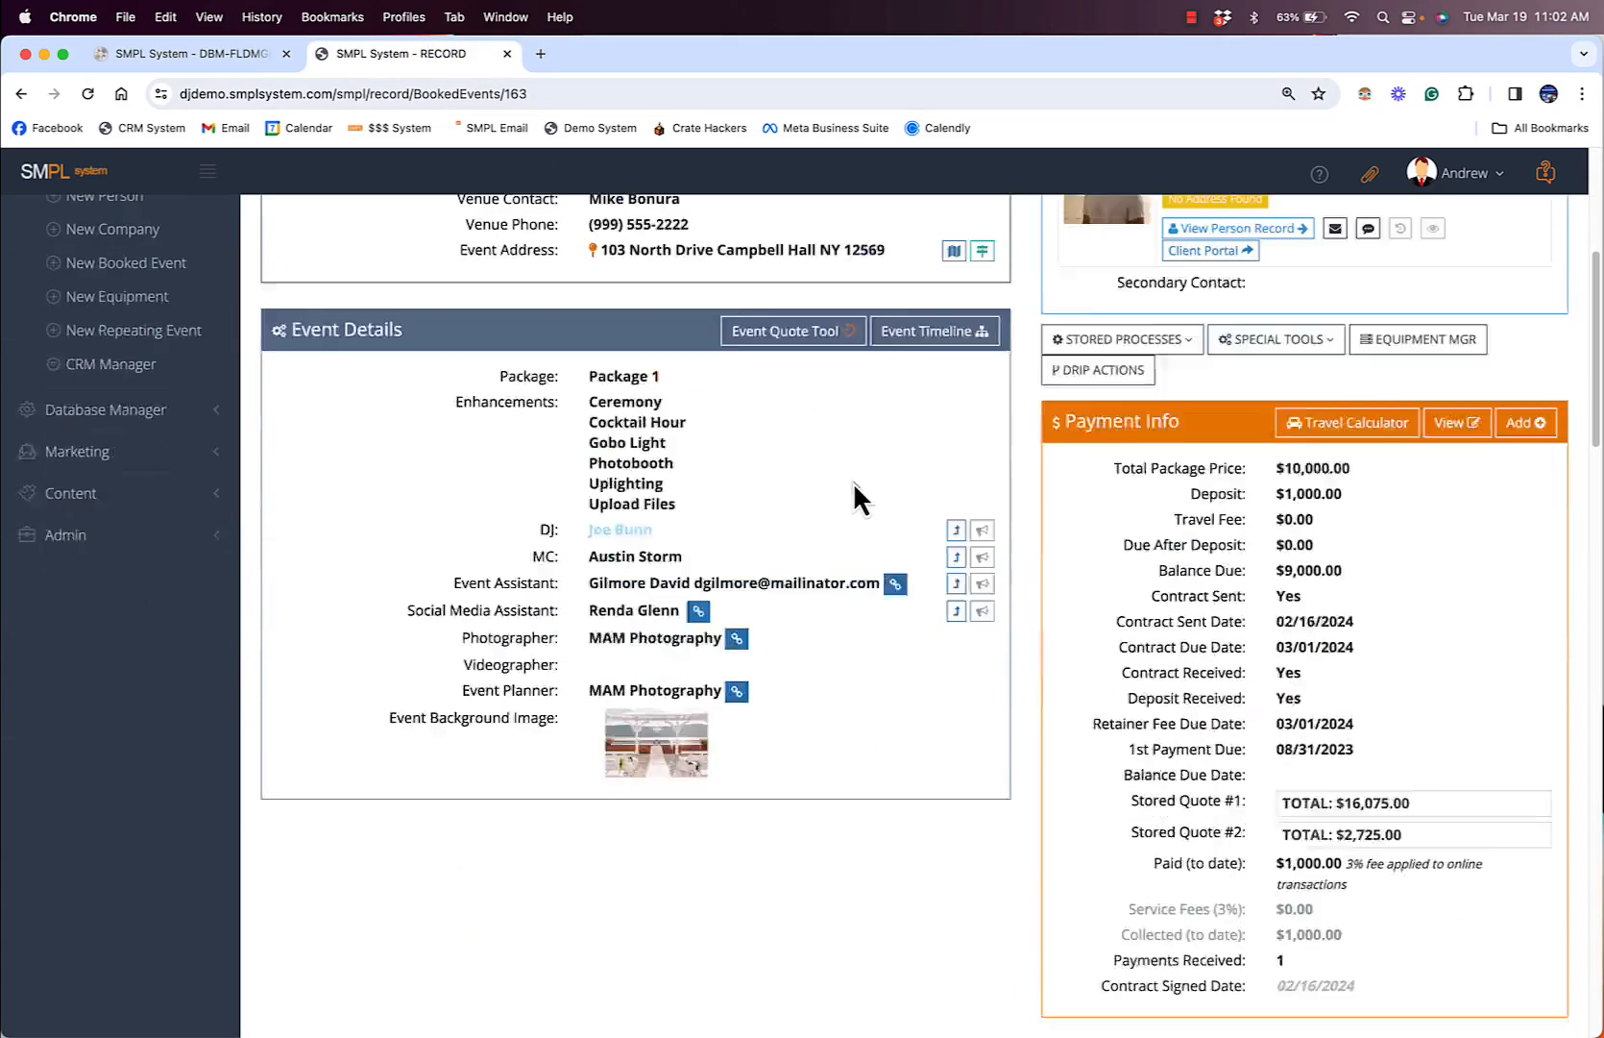
{"action": "scroll", "coordinate": [849, 487], "scroll_direction": "up", "scroll_amount": 3}
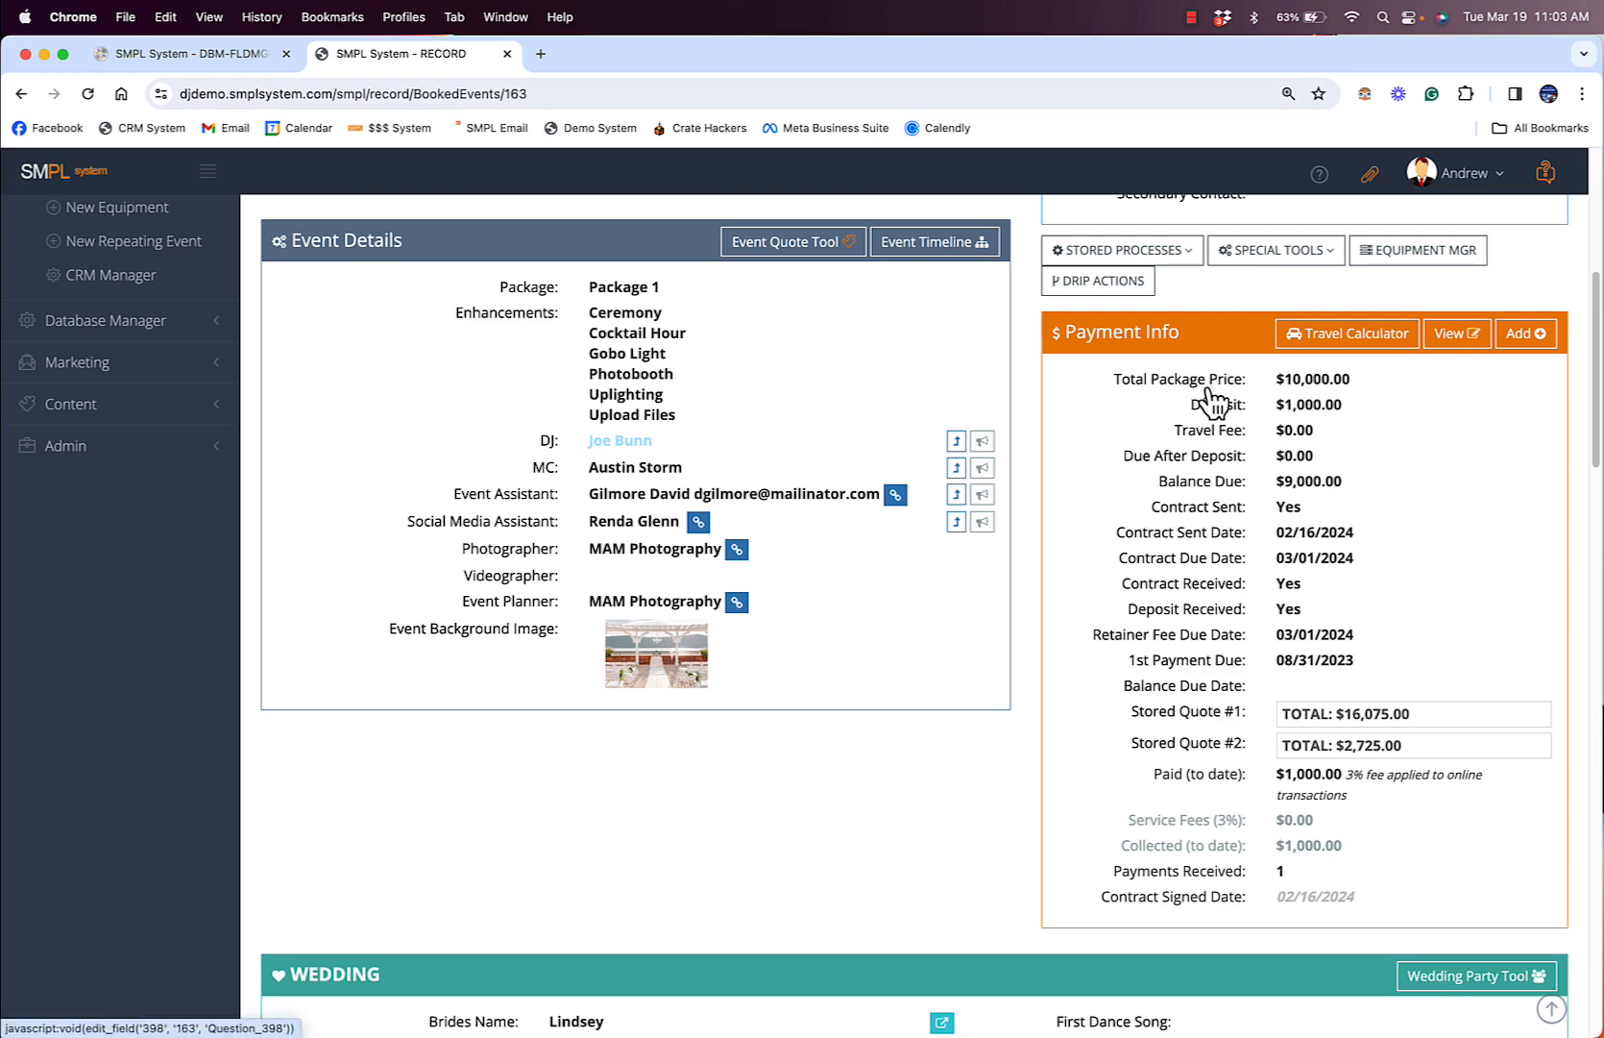
{"action": "left_click", "coordinate": [239, 57]}
{"action": "scroll", "coordinate": [644, 533], "scroll_direction": "down", "scroll_amount": 15}
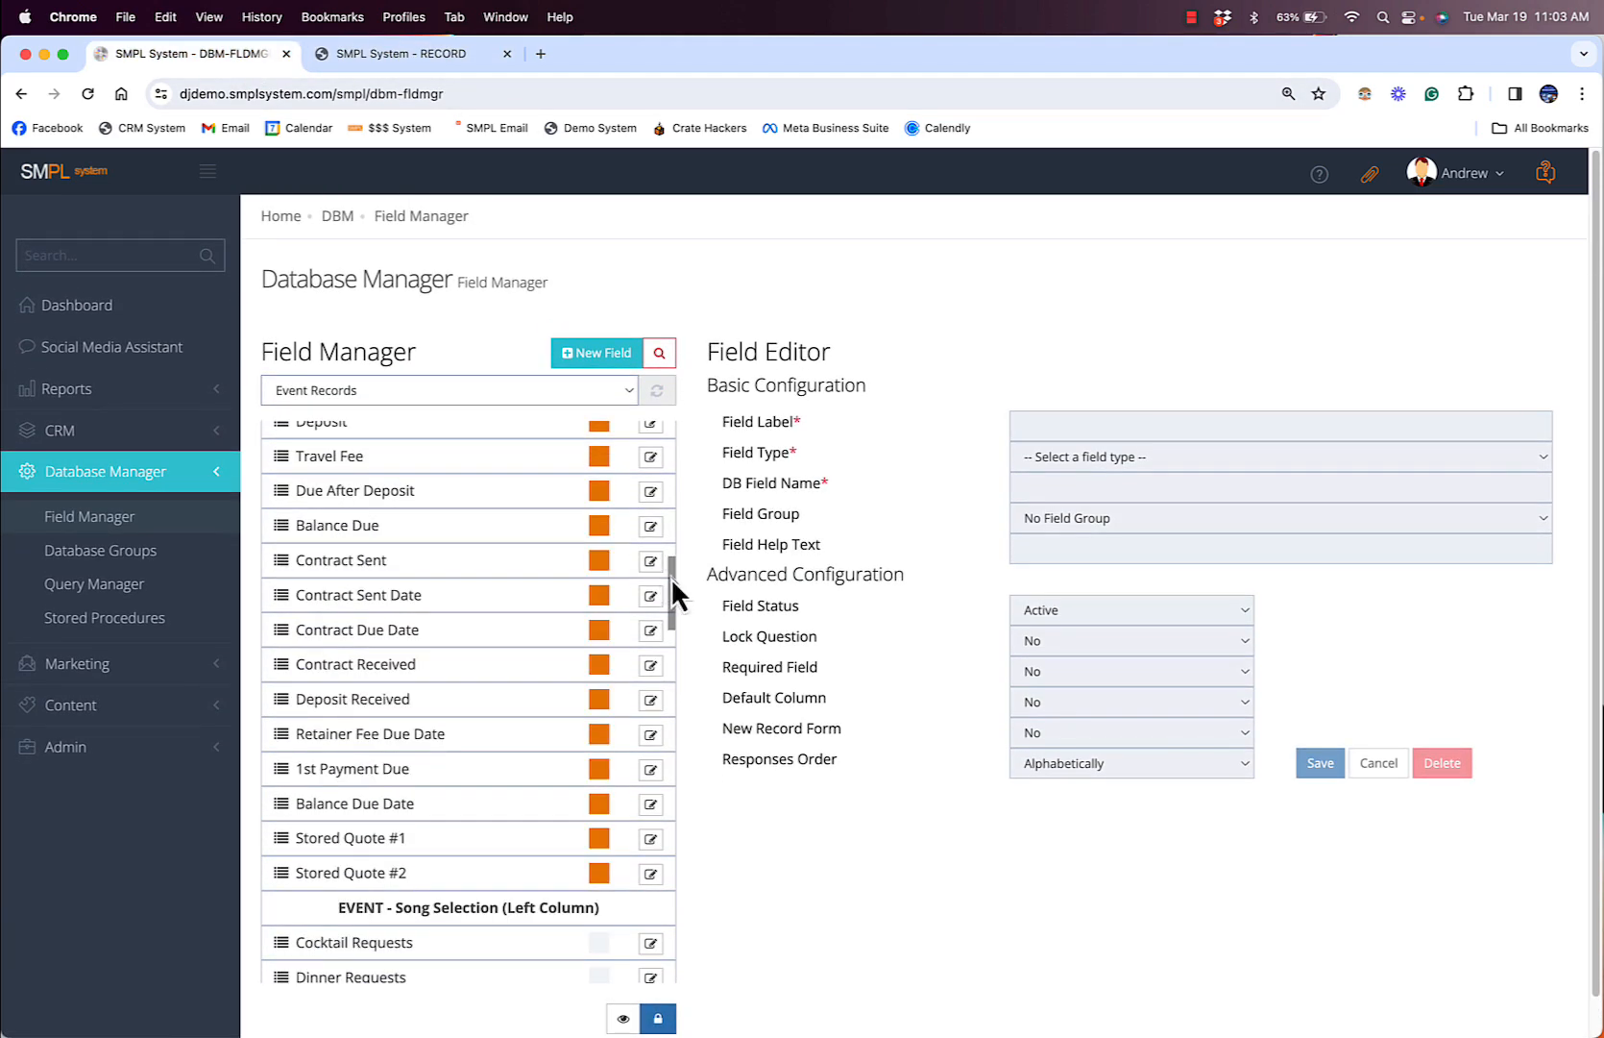
{"action": "scroll", "coordinate": [670, 577], "scroll_direction": "up", "scroll_amount": 4}
{"action": "left_click_drag", "start_coordinate": [575, 530], "coordinate": [358, 531]}
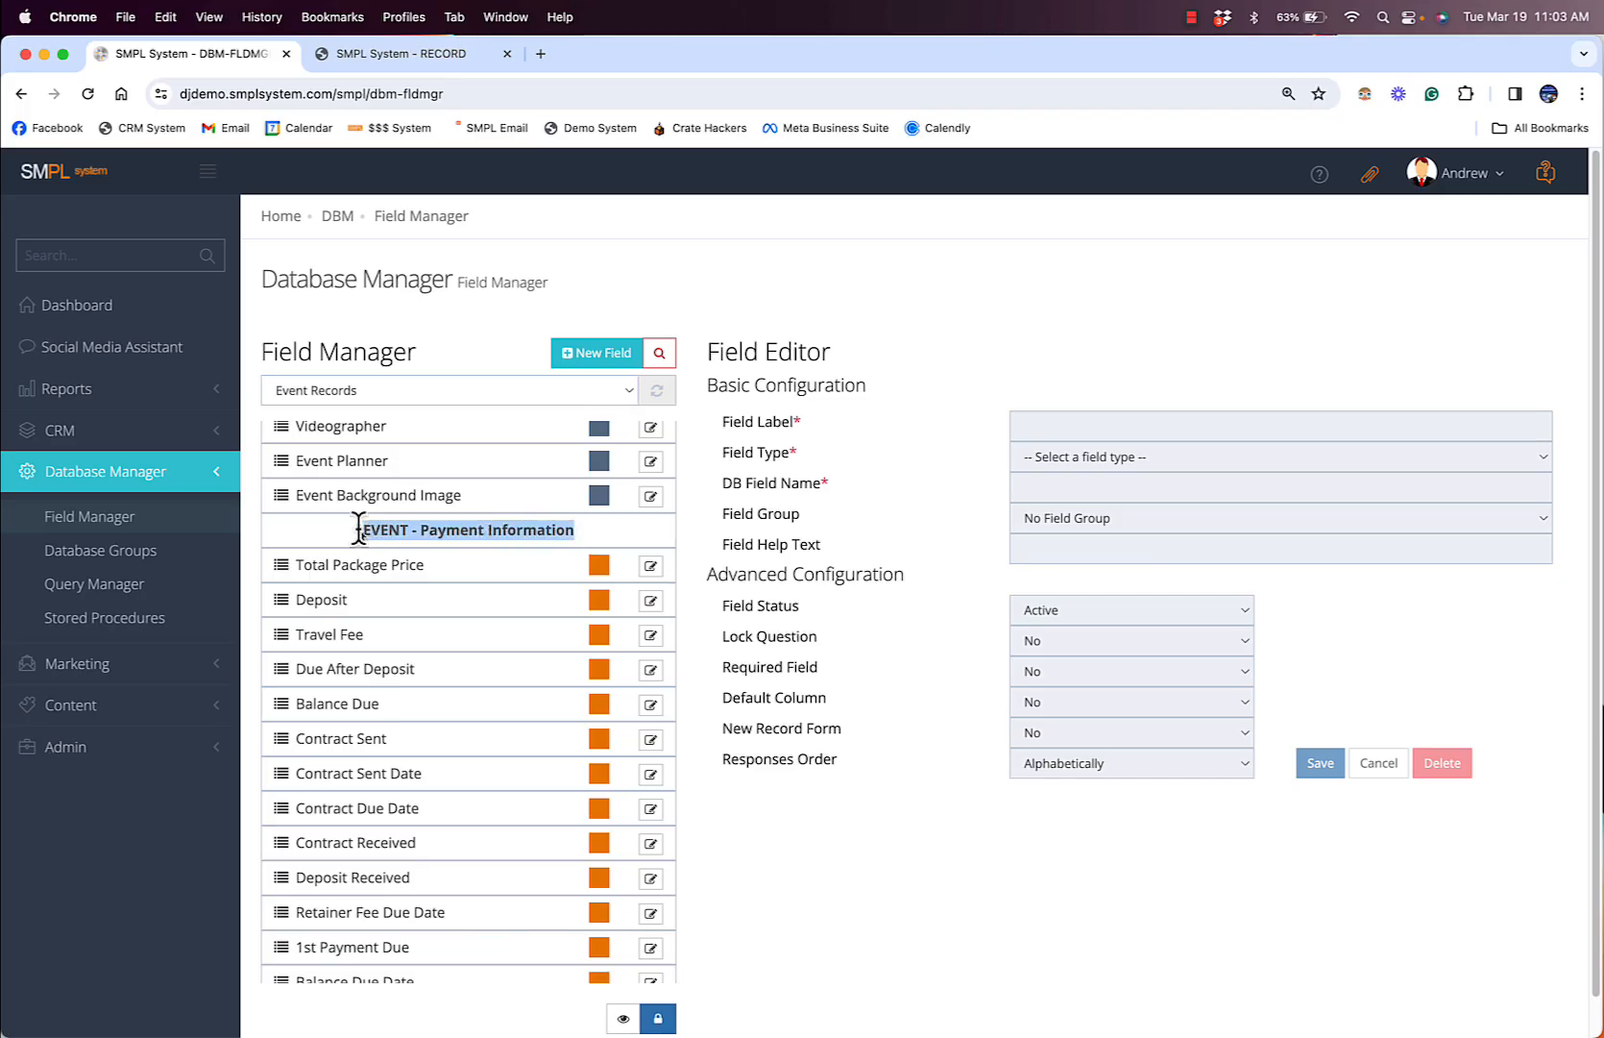
{"action": "key", "text": "ctrl+Tab"}
{"action": "left_click_drag", "start_coordinate": [1183, 336], "coordinate": [1059, 332]}
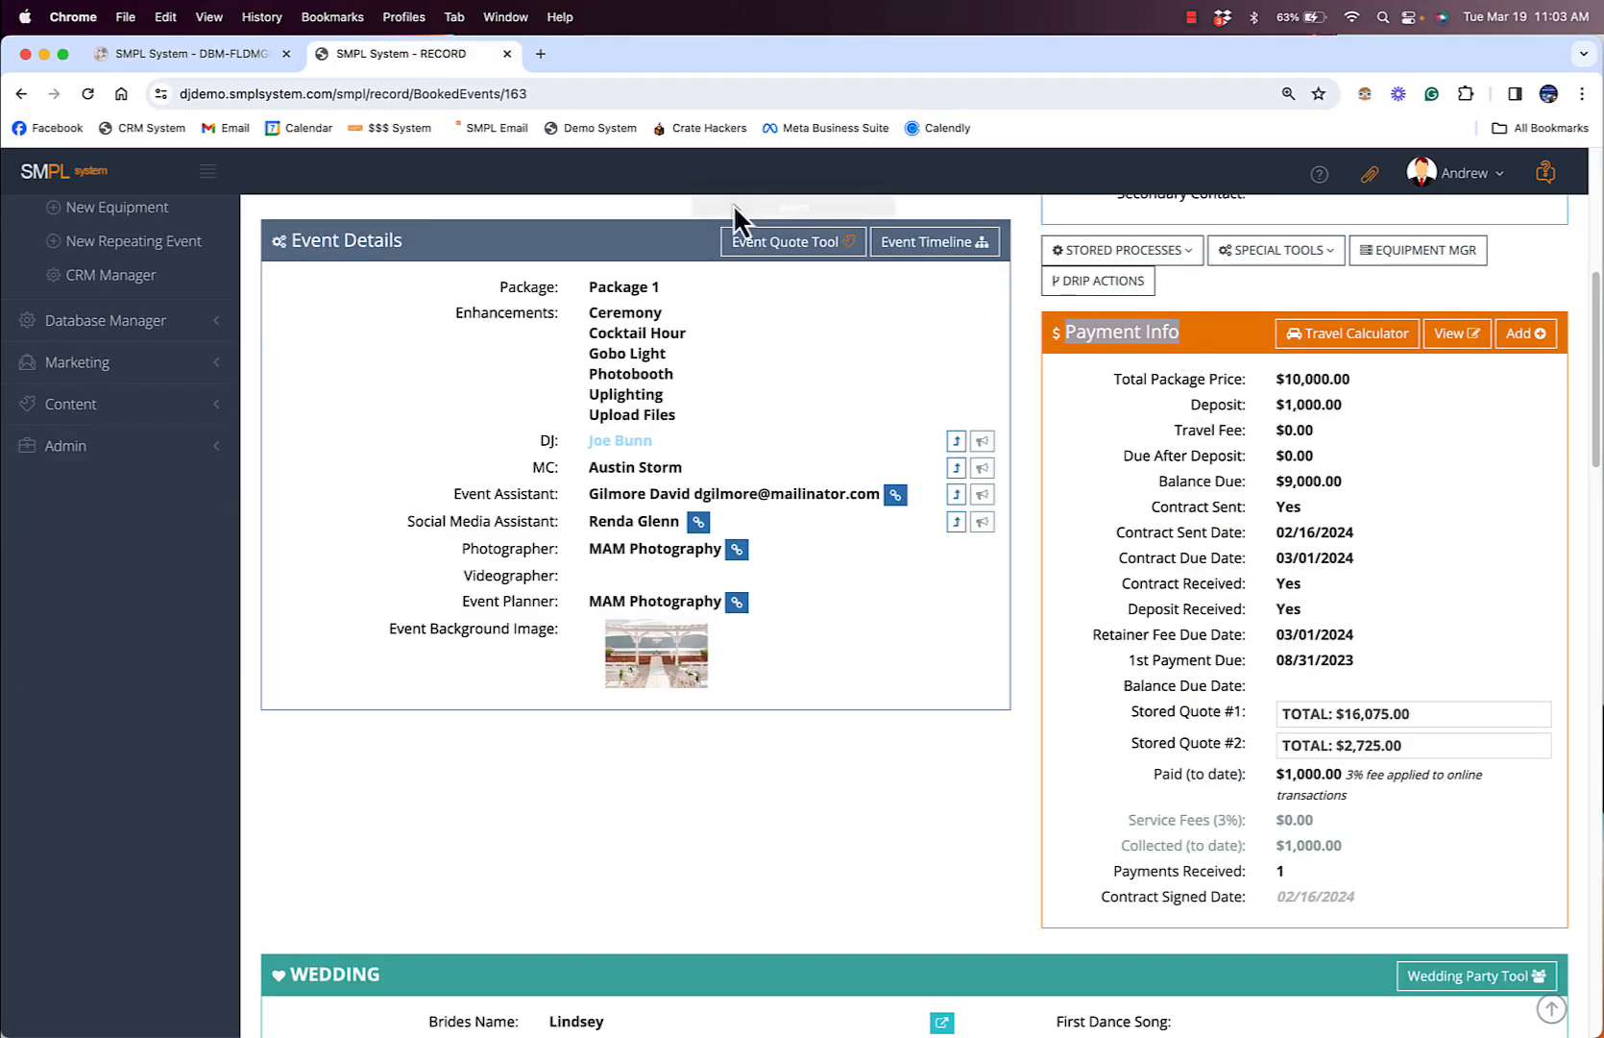
{"action": "left_click", "coordinate": [206, 53]}
{"action": "left_click_drag", "start_coordinate": [431, 565], "coordinate": [299, 555]}
{"action": "double_click", "coordinate": [306, 606]}
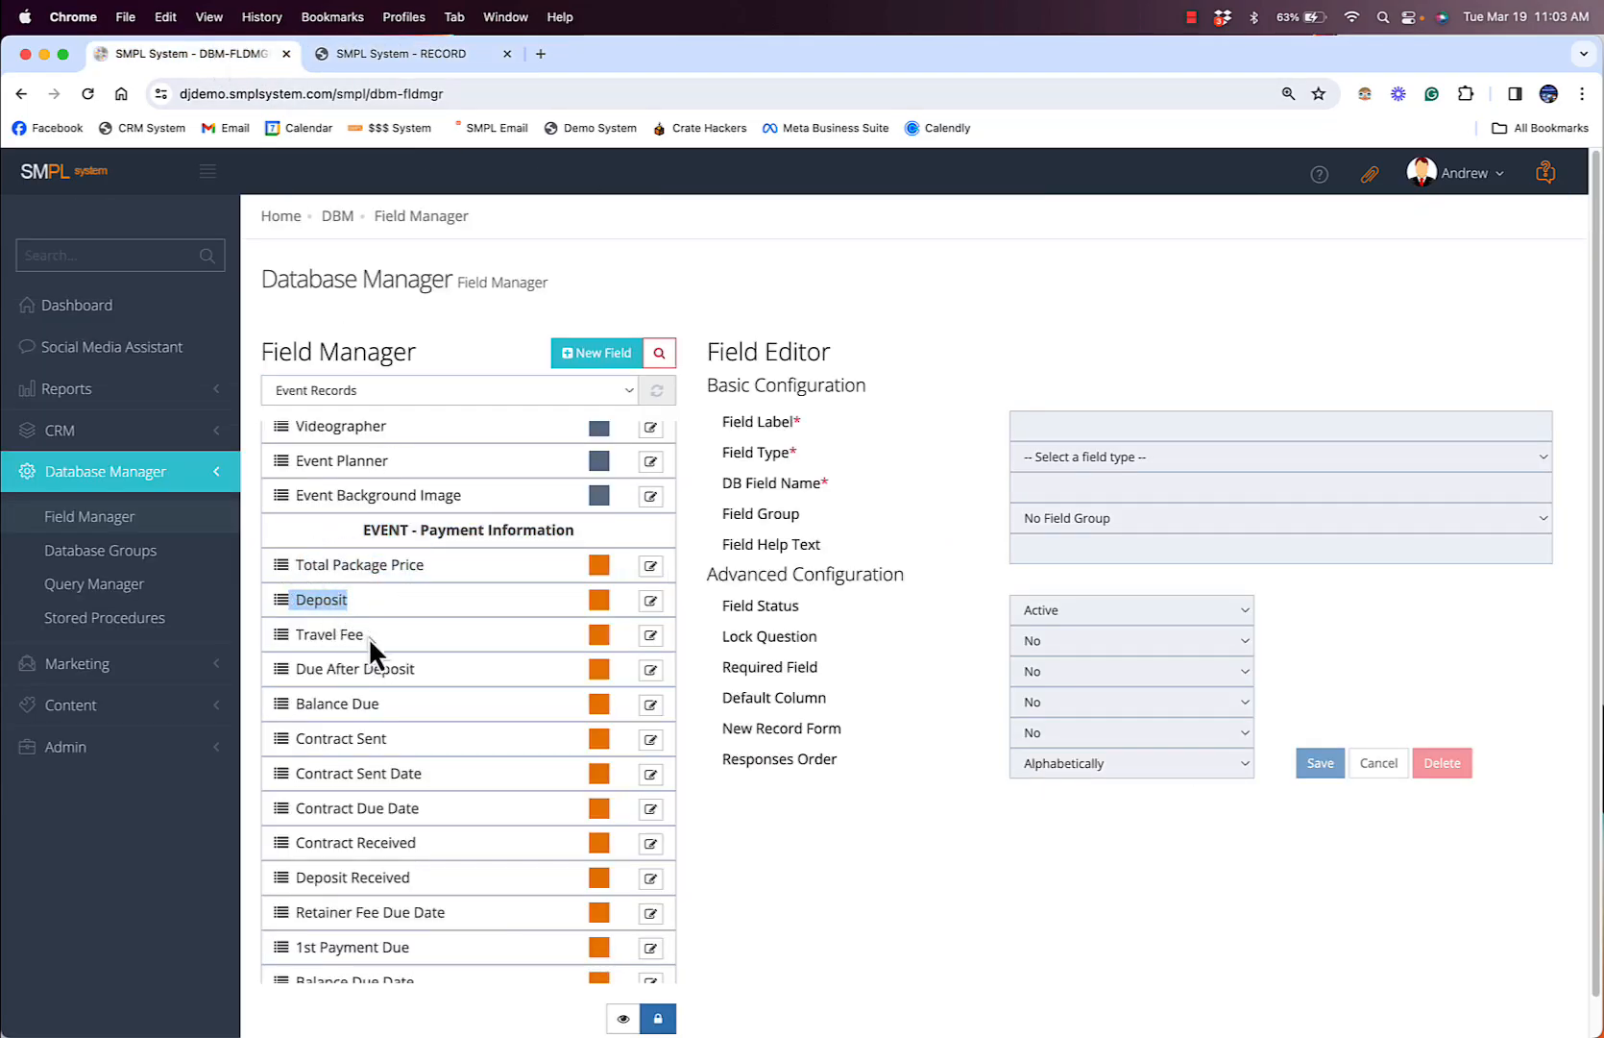
{"action": "left_click_drag", "start_coordinate": [369, 635], "coordinate": [297, 634]}
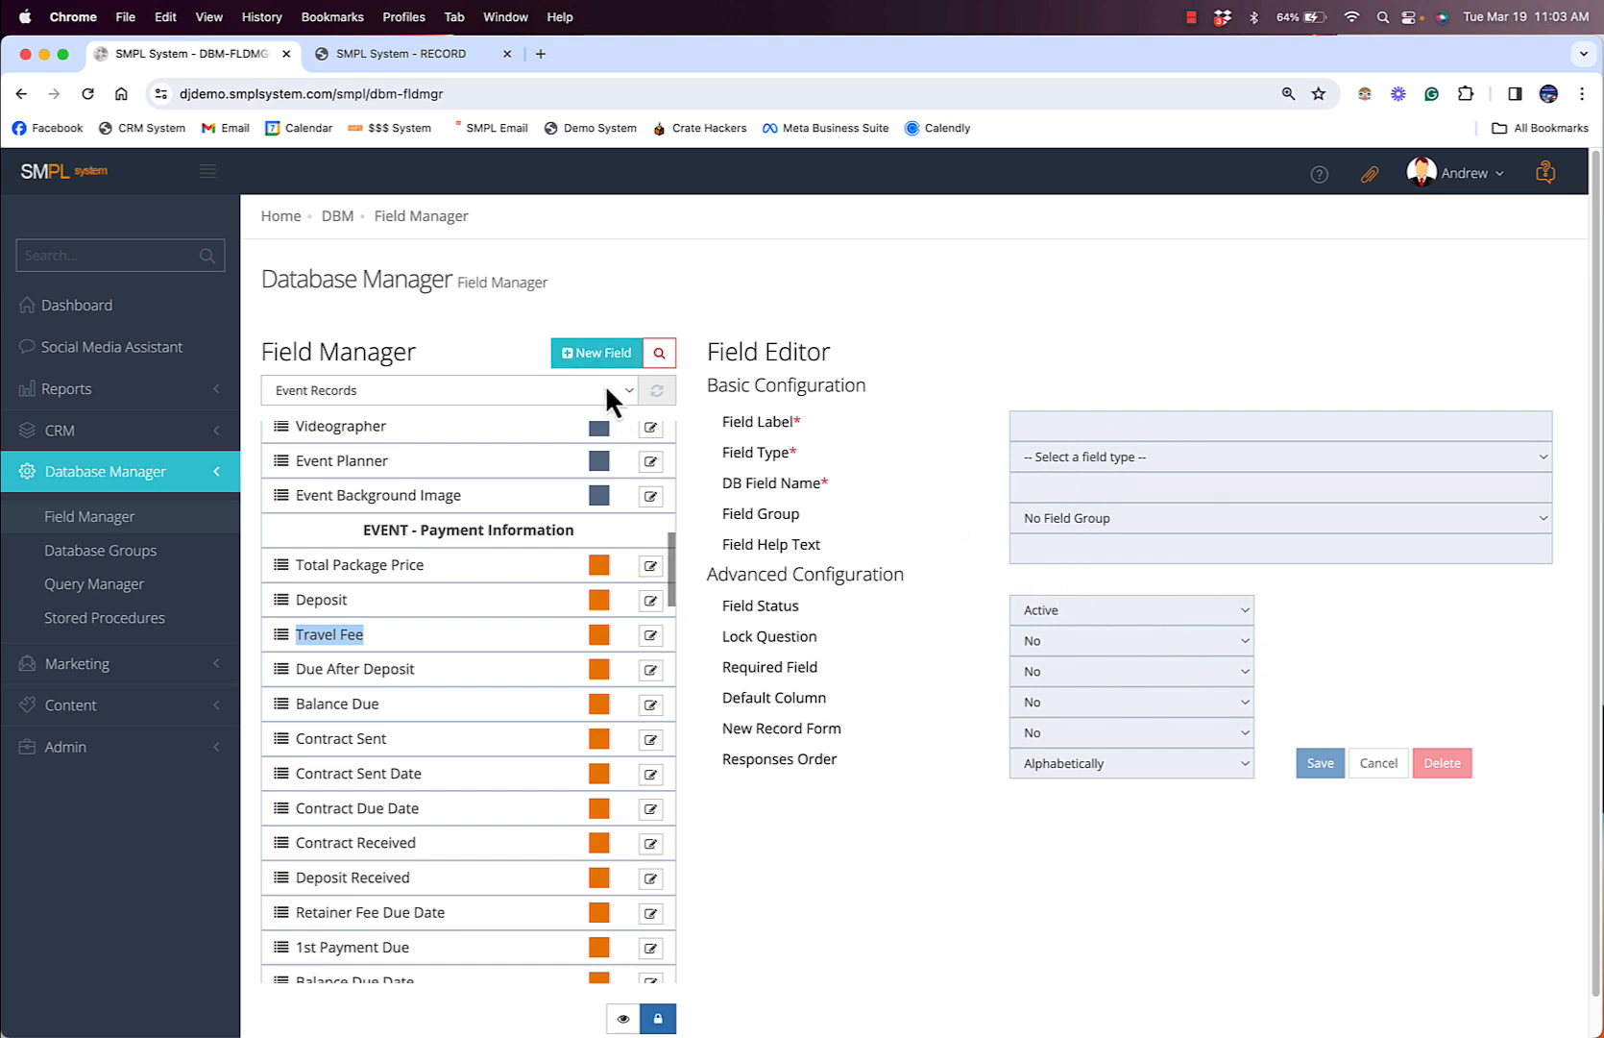
- Start a new Event Records field and label it "Eye Color"
{"action": "left_click", "coordinate": [596, 358]}
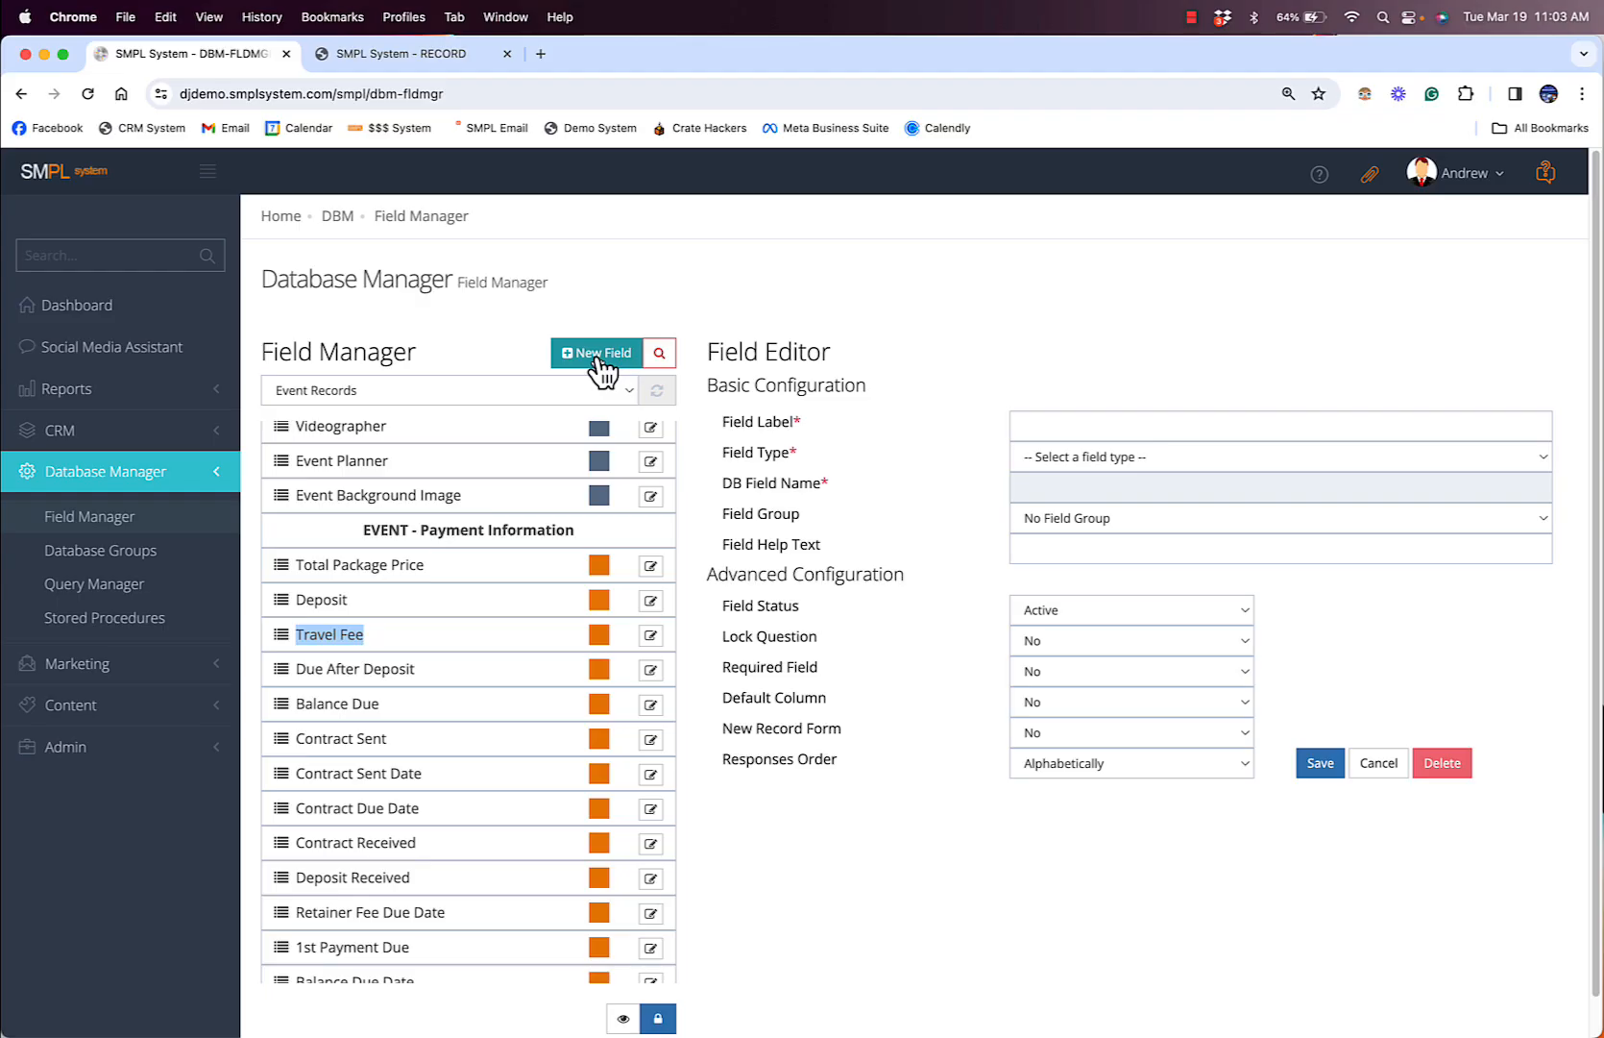
{"action": "left_click", "coordinate": [713, 414]}
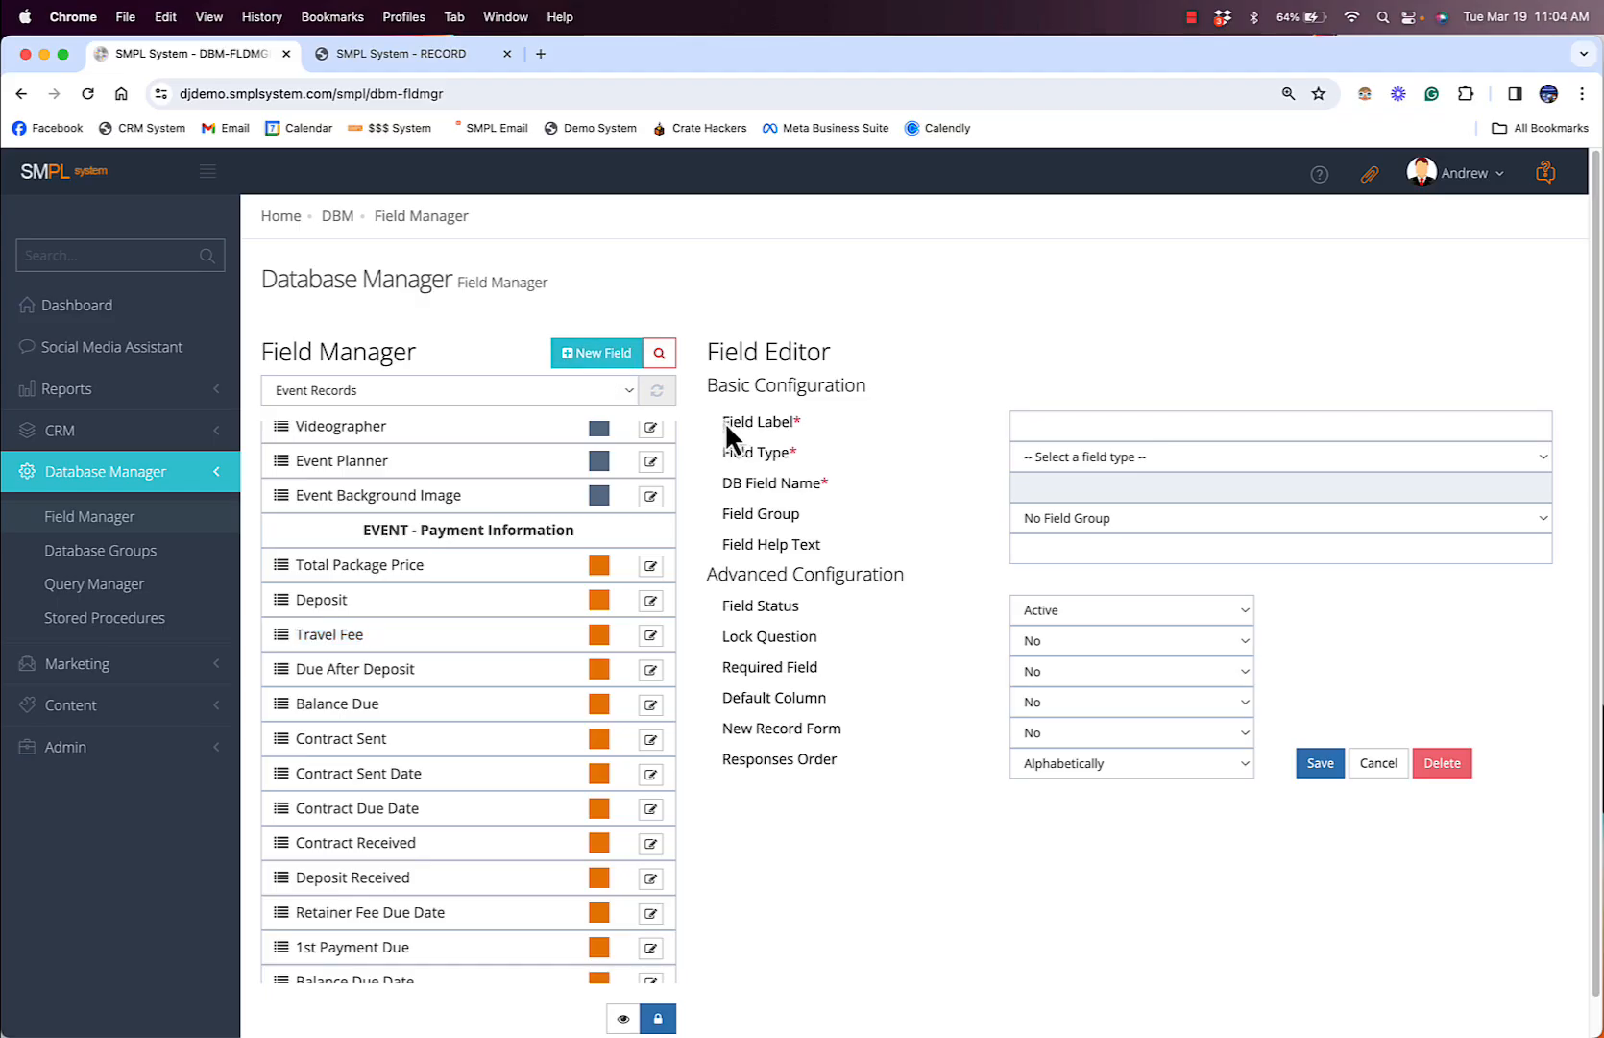
{"action": "left_click_drag", "start_coordinate": [759, 457], "coordinate": [828, 543]}
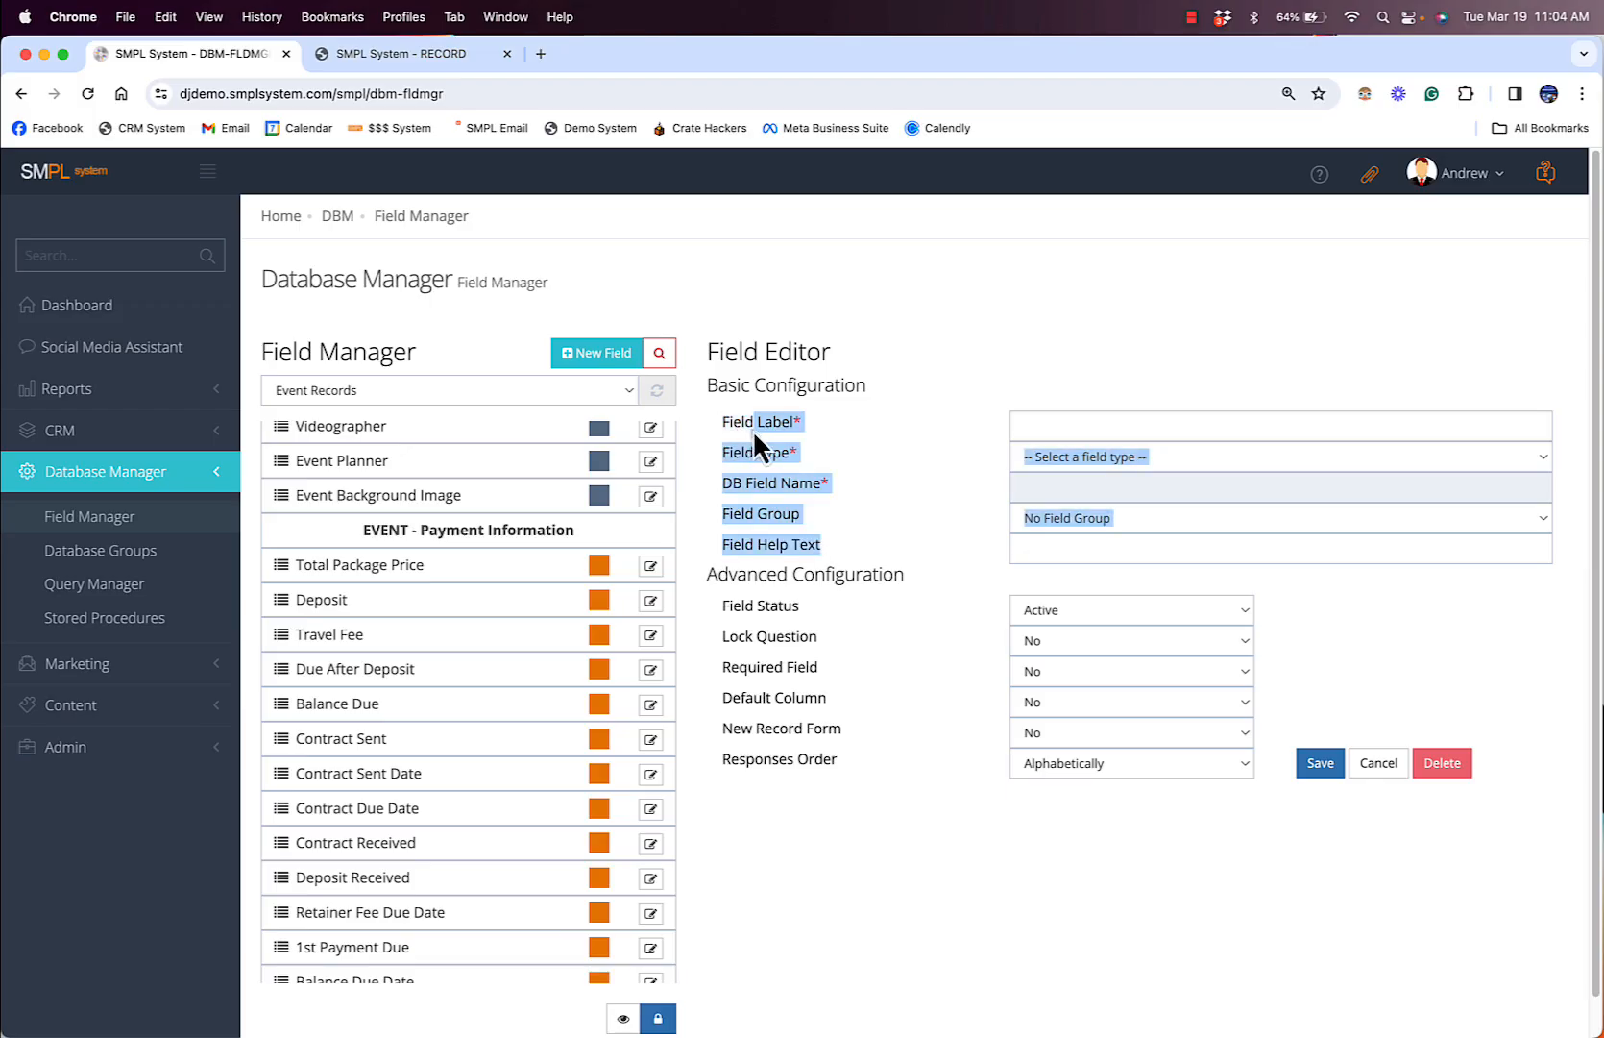
{"action": "left_click", "coordinate": [1037, 424]}
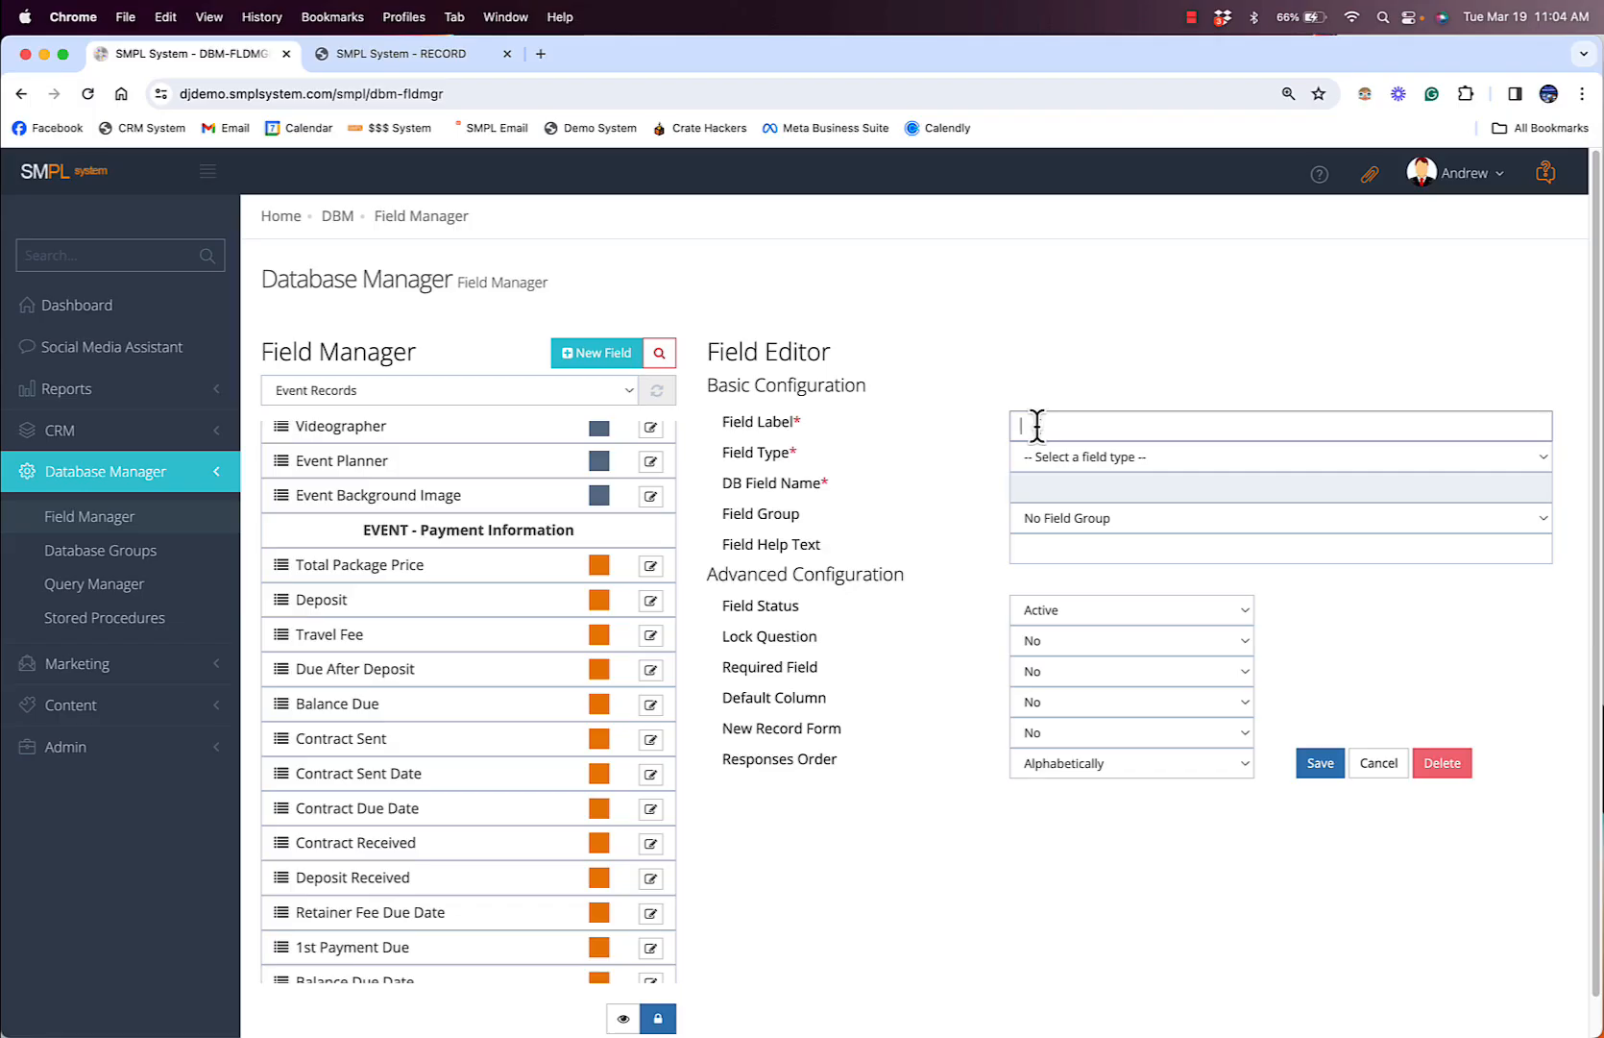
{"action": "type", "text": "Eye Color"}
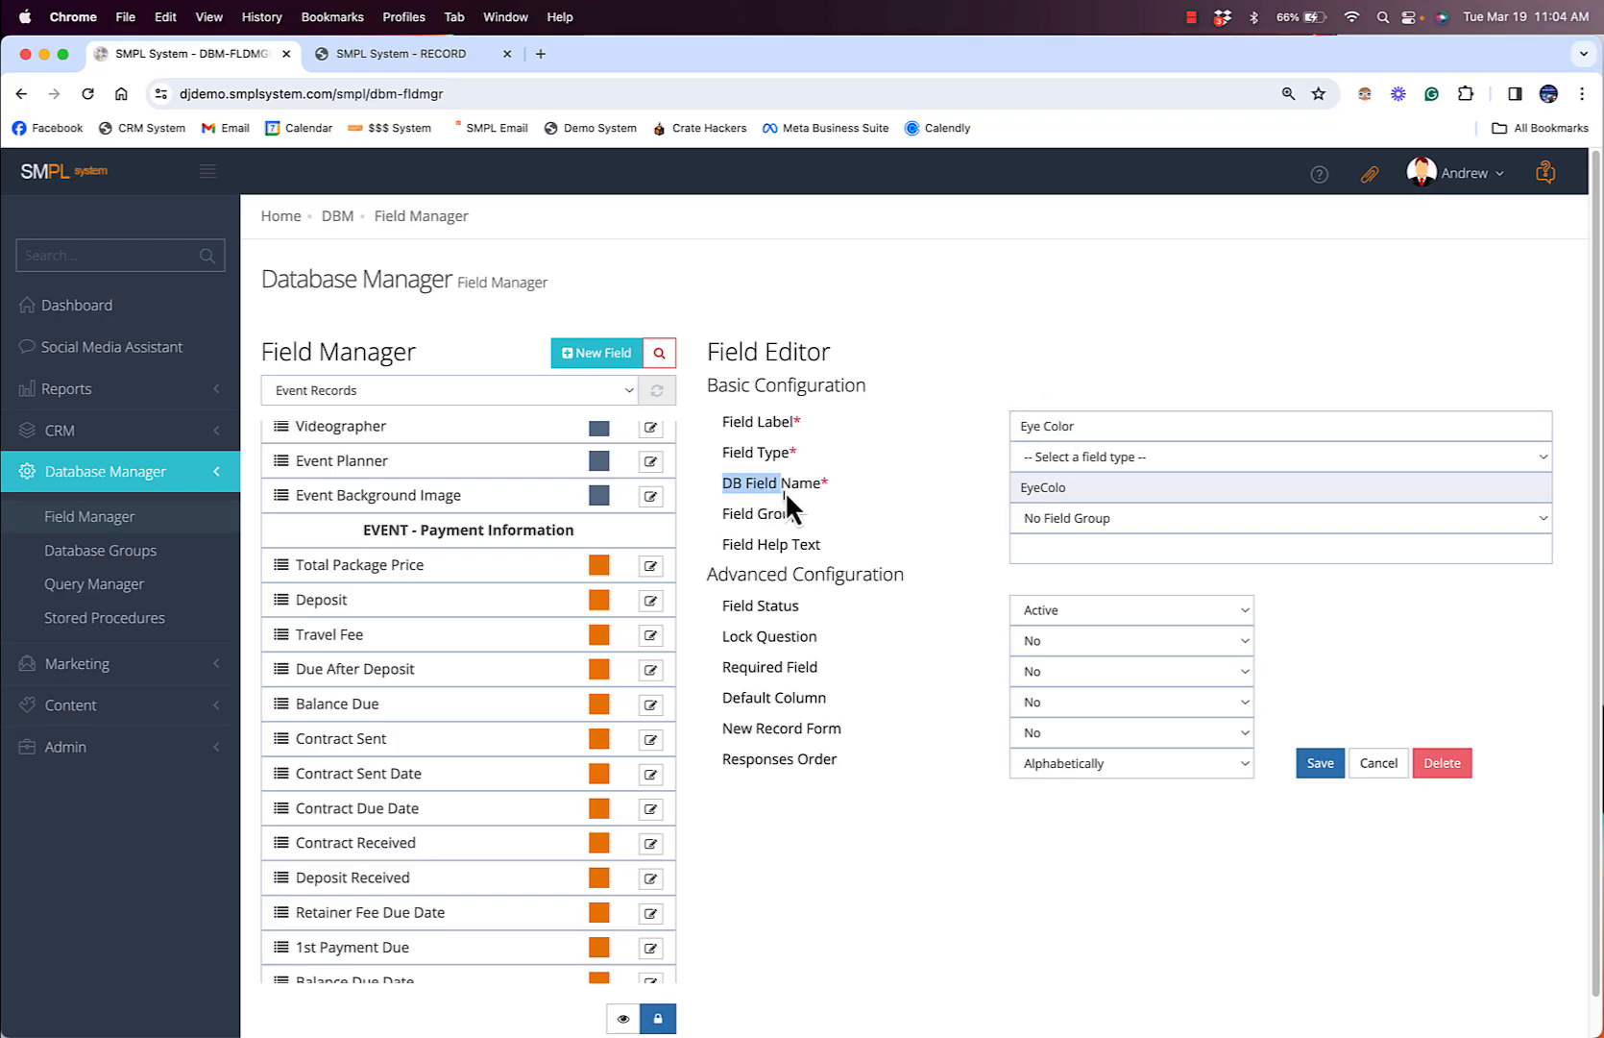
{"action": "left_click_drag", "start_coordinate": [1020, 487], "coordinate": [1068, 487]}
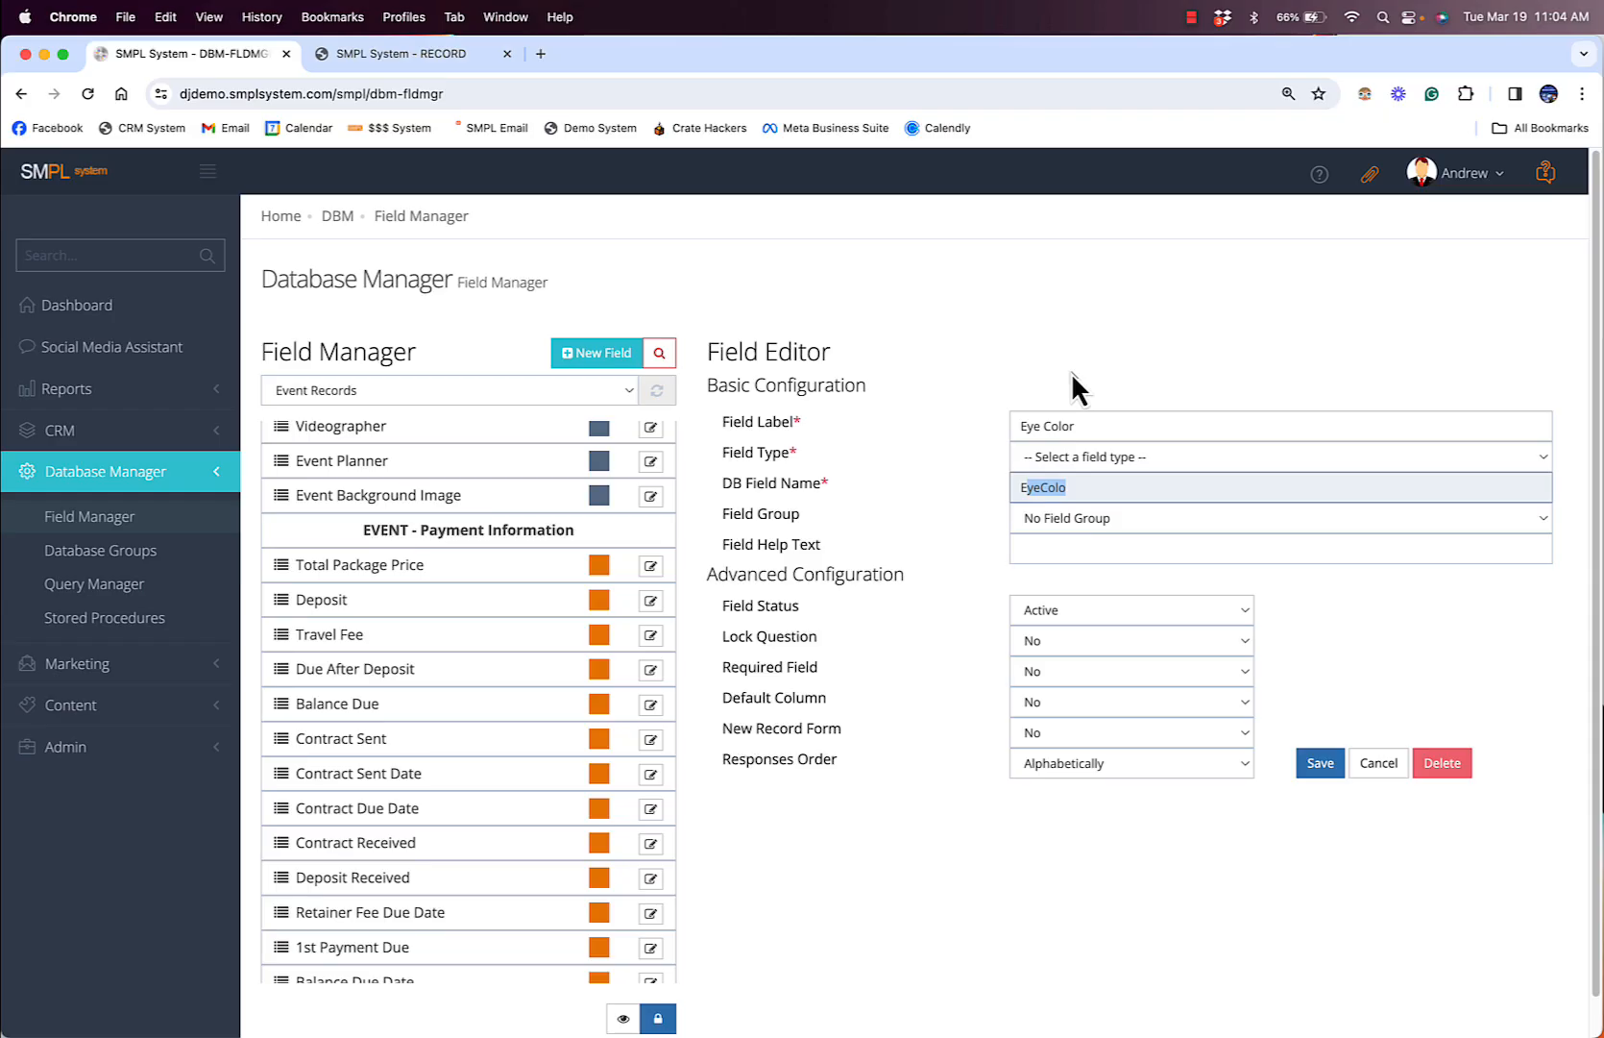
- Set the Eye Color field's type to Select
{"action": "left_click", "coordinate": [717, 456]}
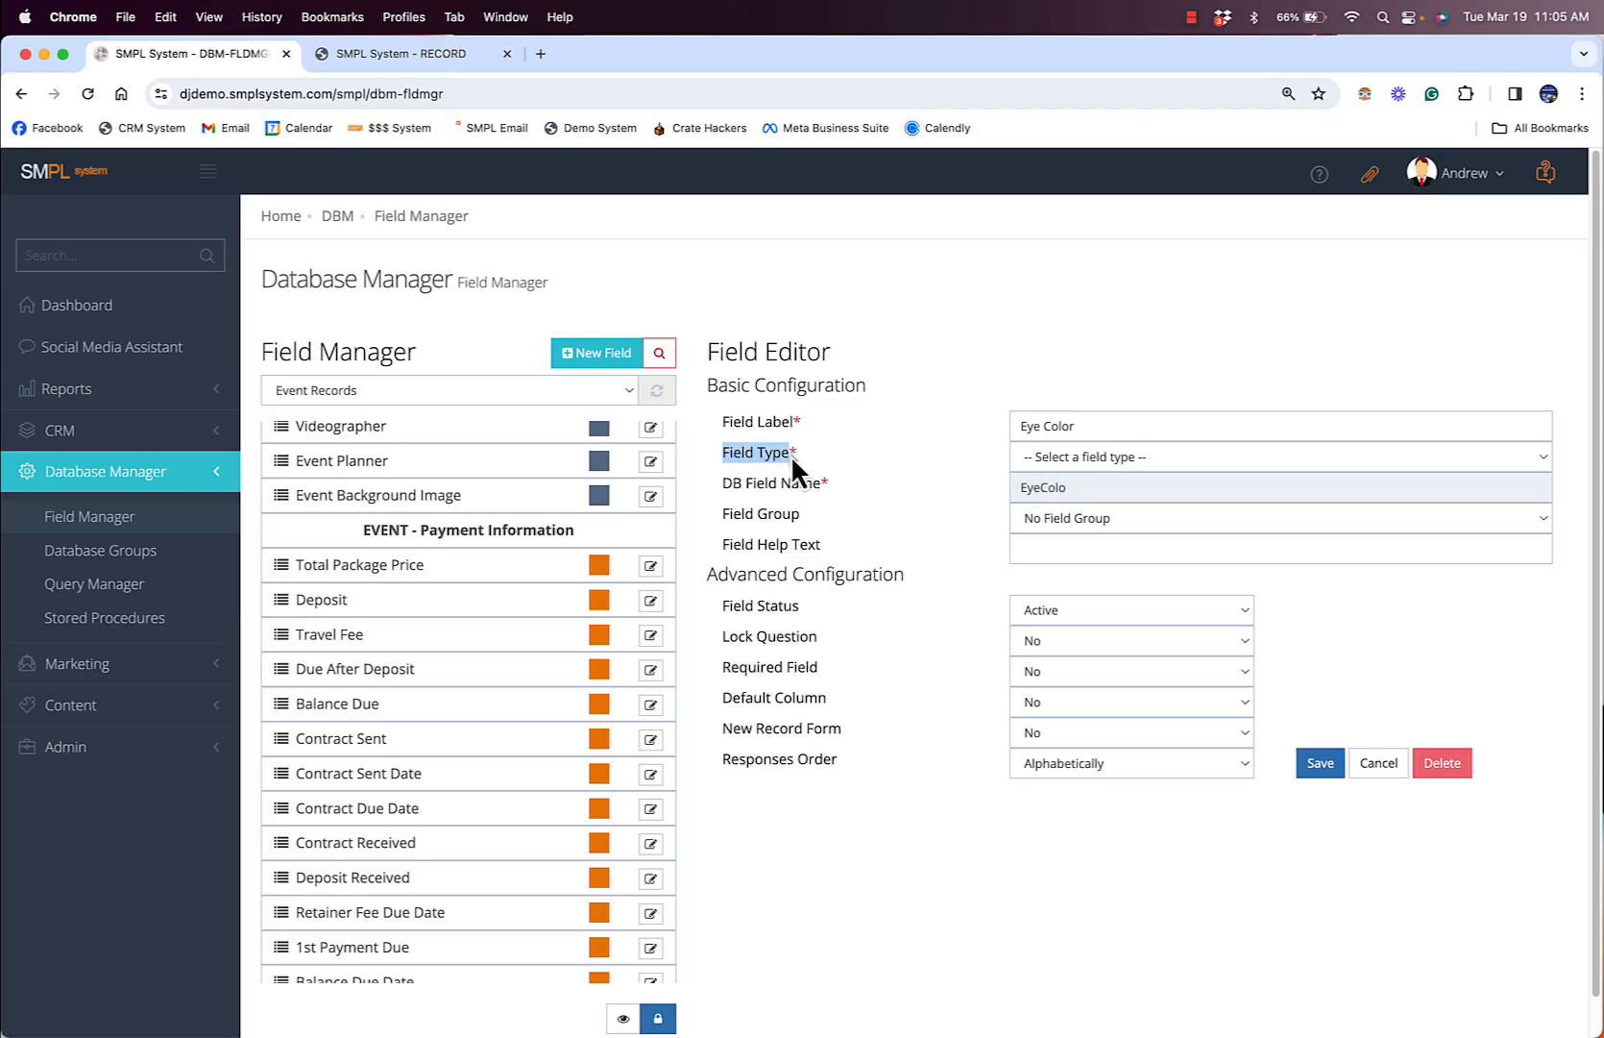
{"action": "left_click", "coordinate": [1049, 457]}
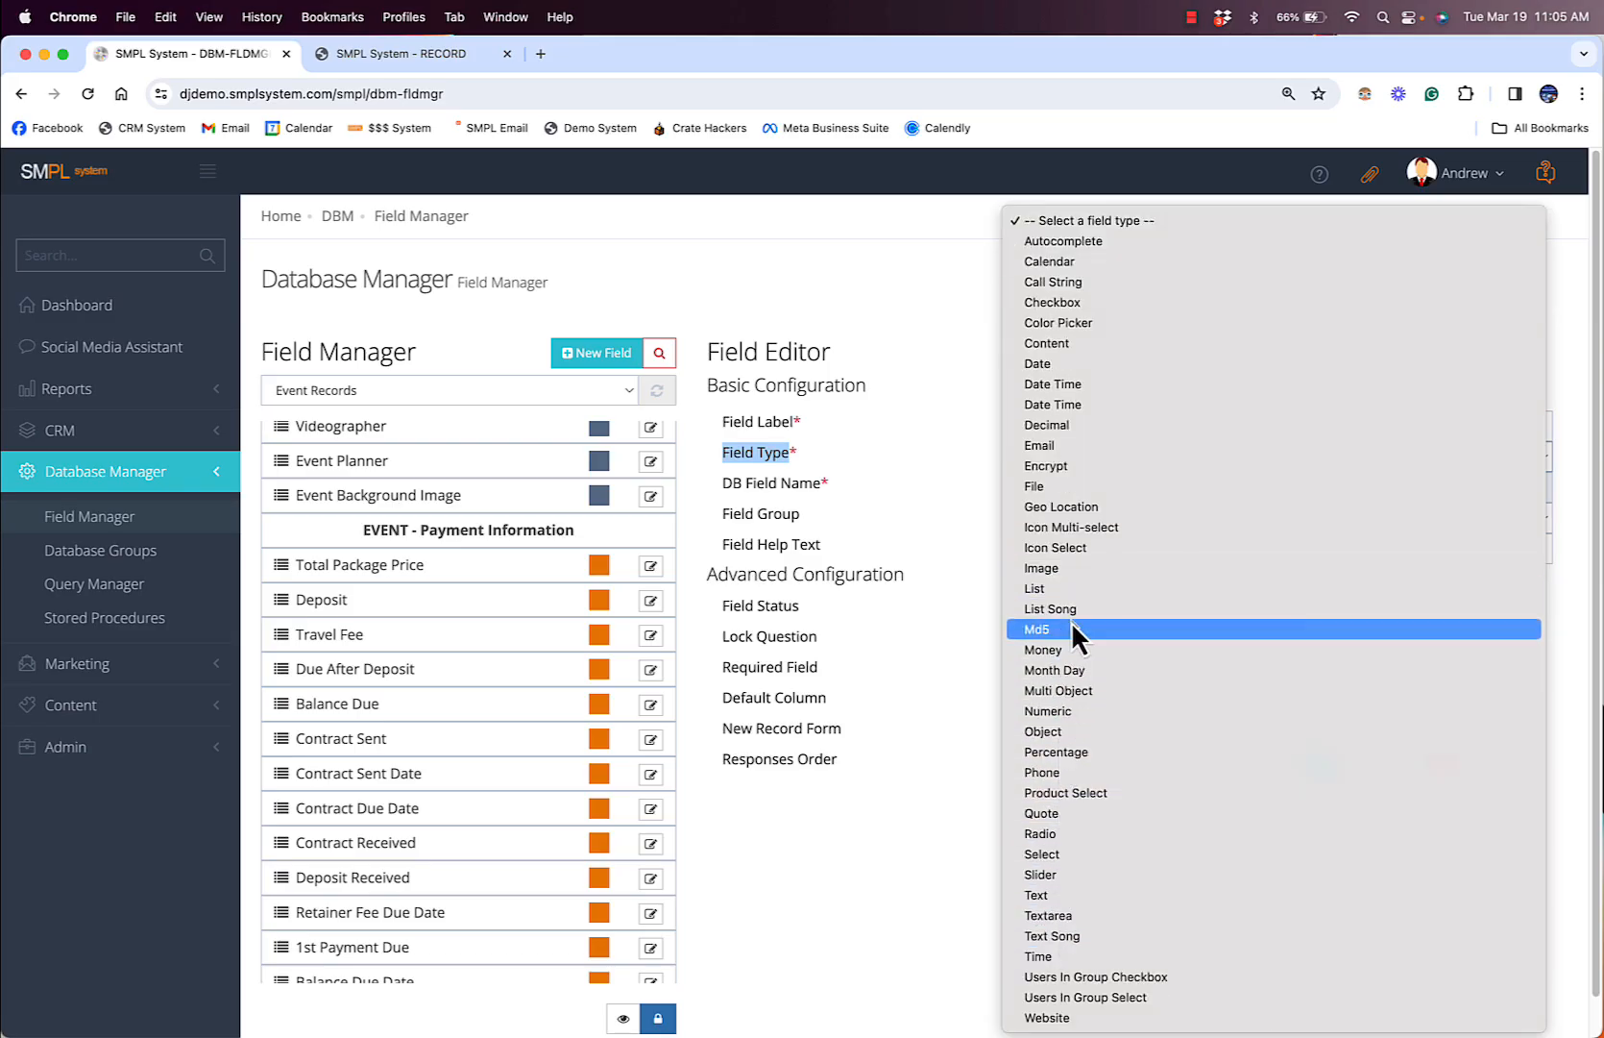
{"action": "left_click", "coordinate": [953, 288]}
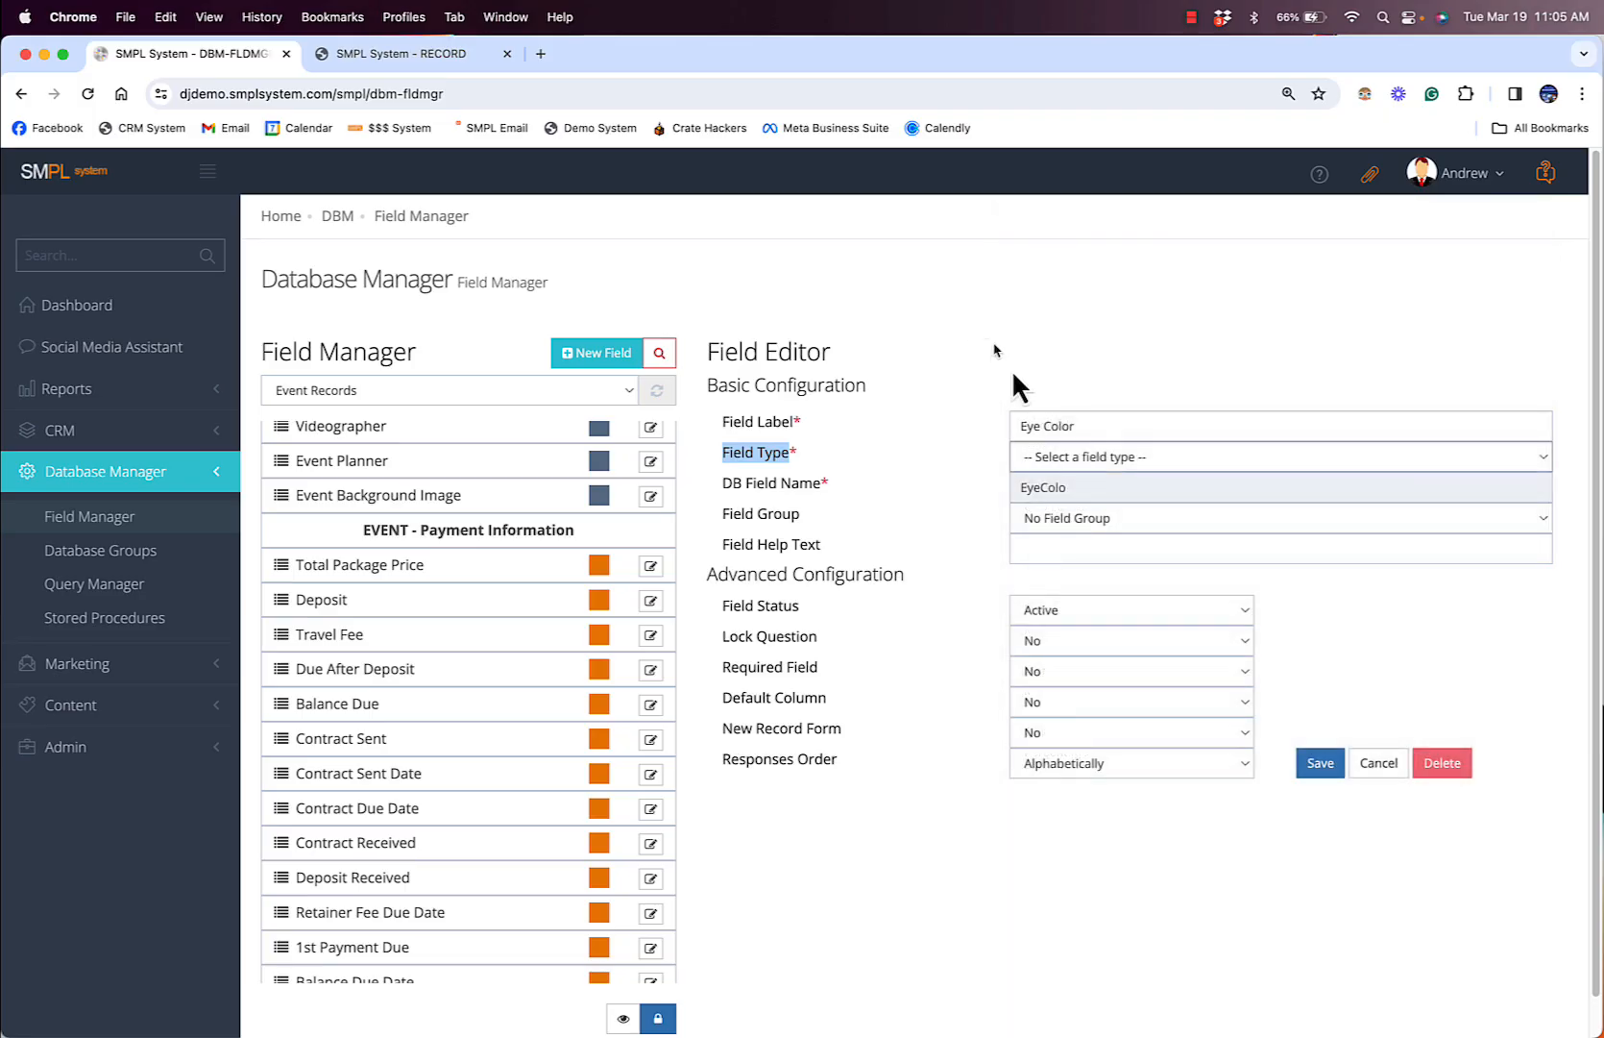
{"action": "left_click", "coordinate": [1083, 457]}
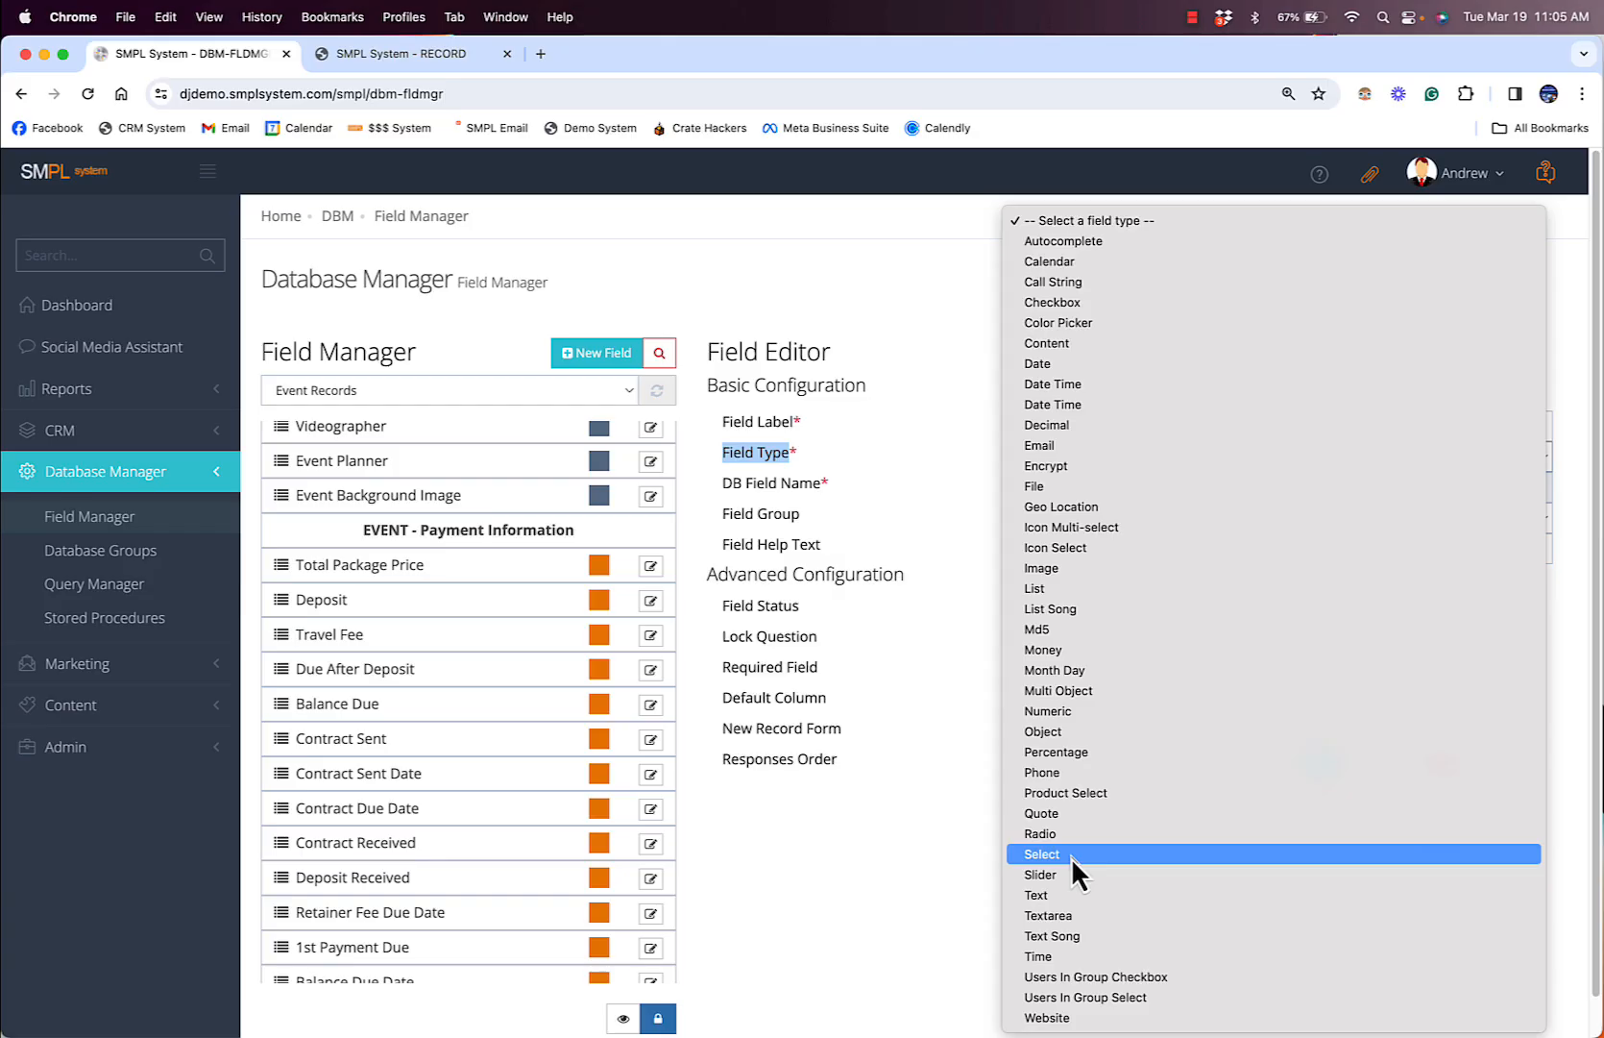
{"action": "left_click", "coordinate": [1072, 856]}
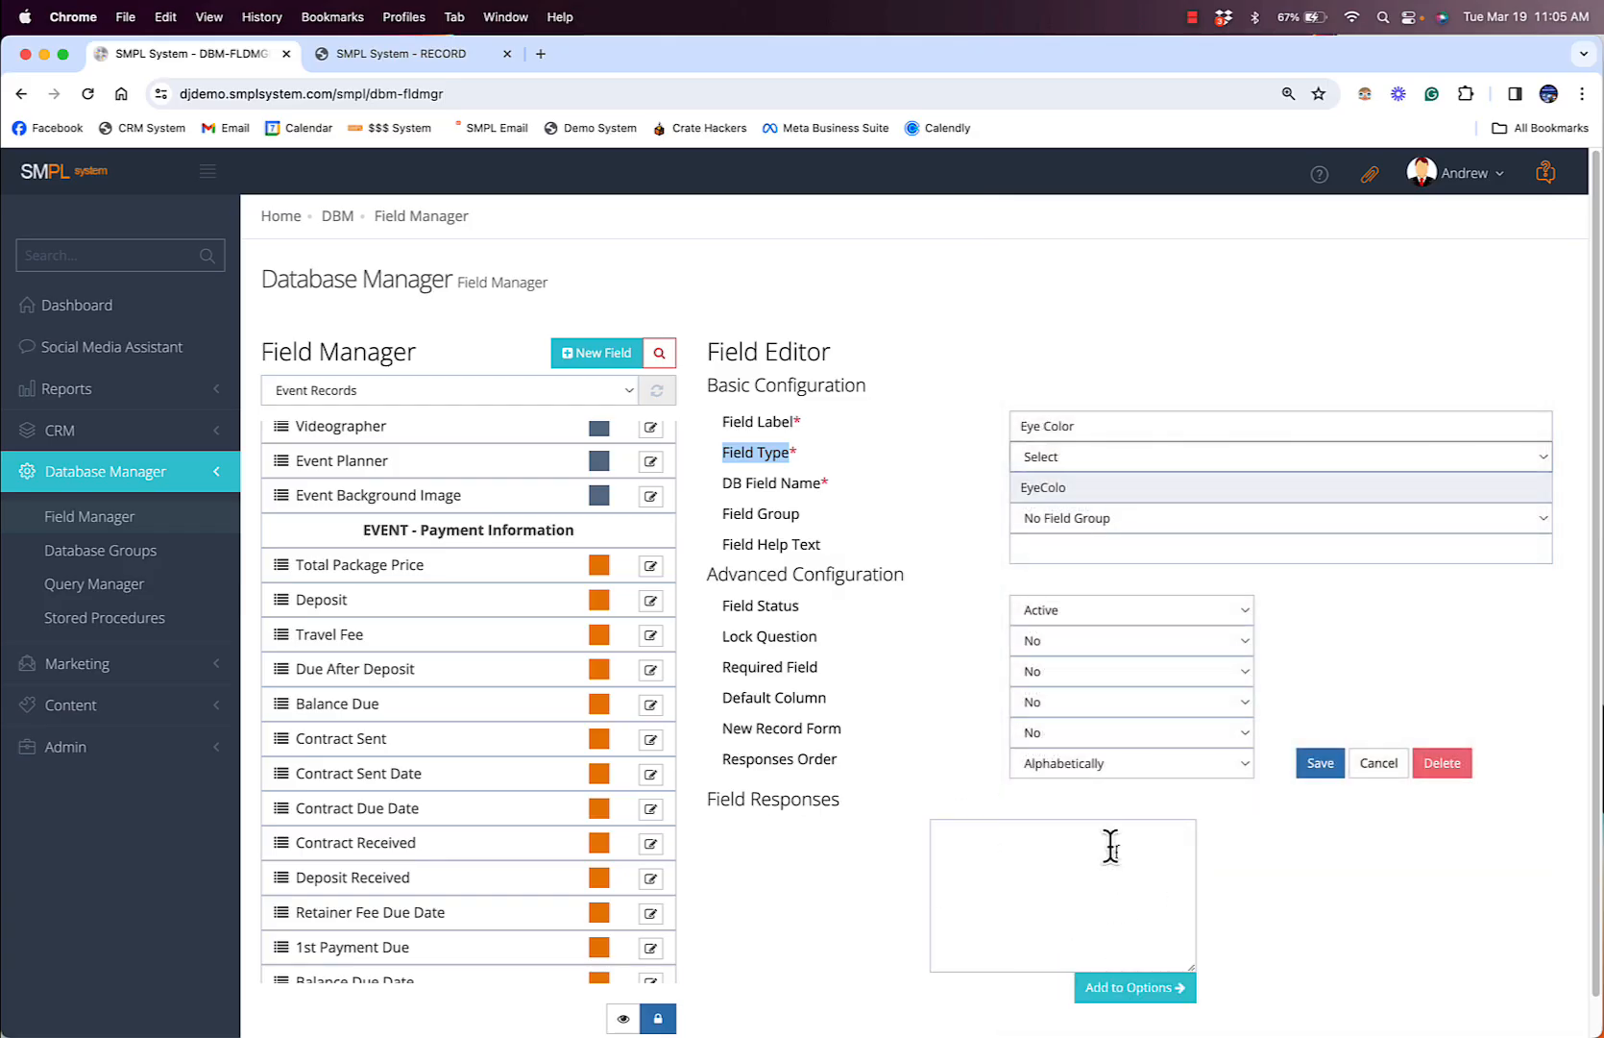
- Add Red, Blue and Green as response options for the Eye Color field
{"action": "left_click", "coordinate": [1048, 863]}
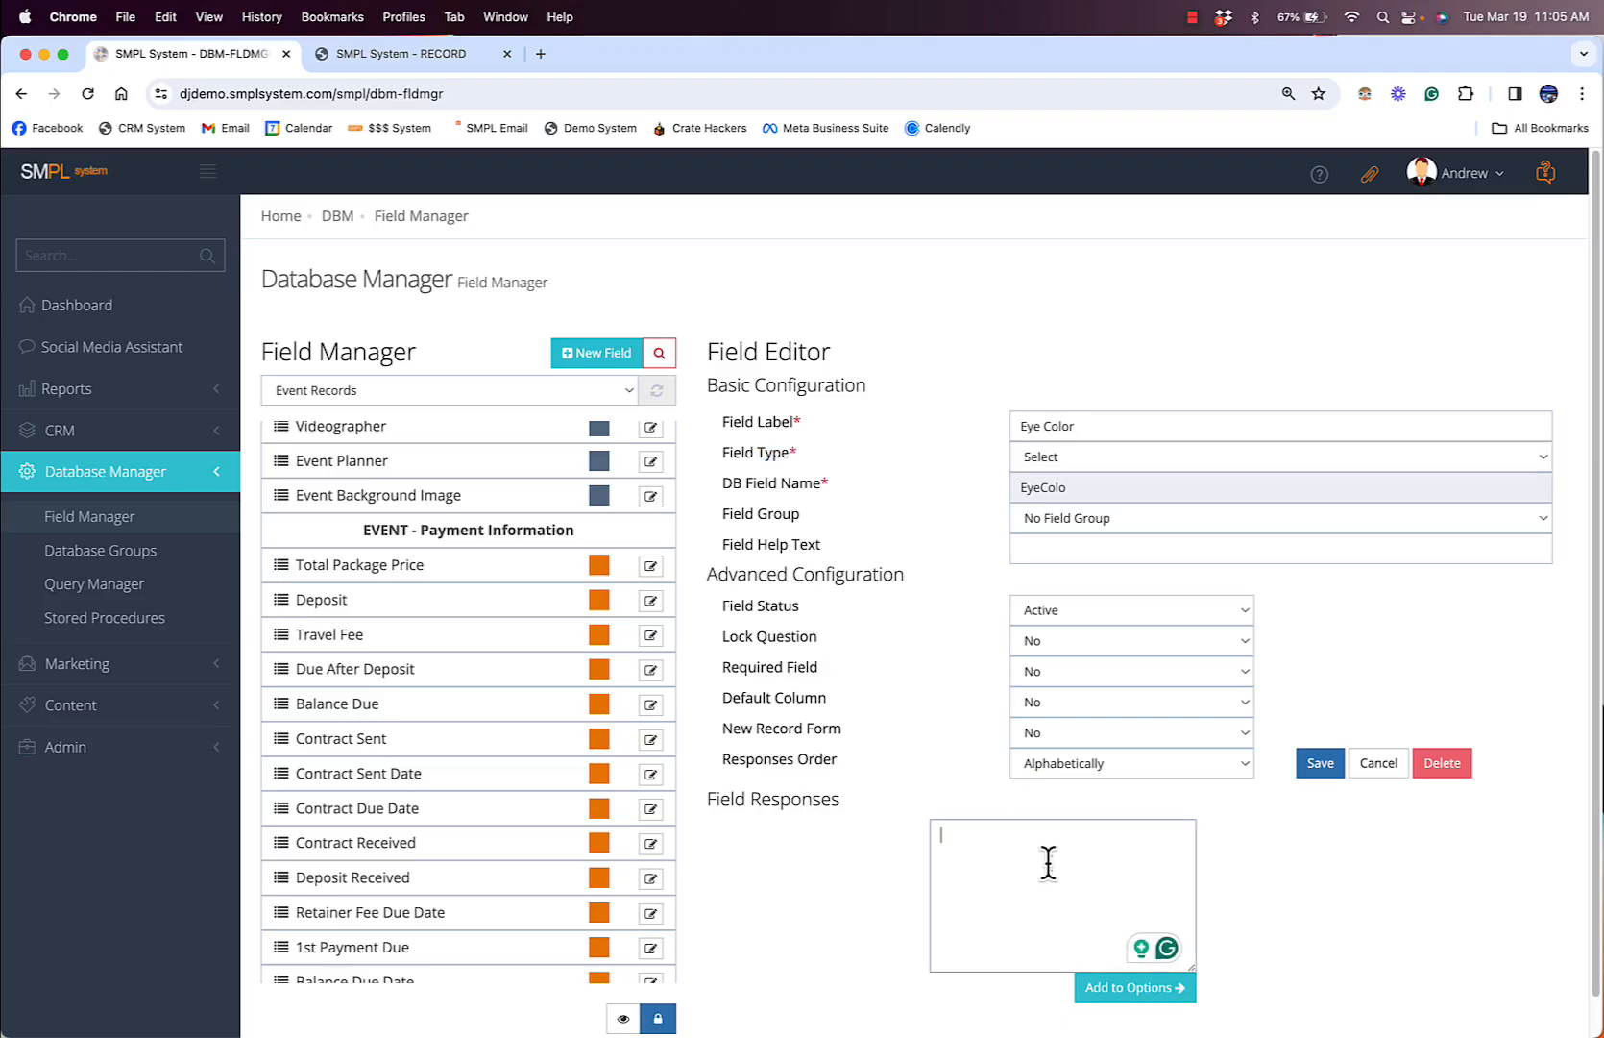
{"action": "type", "text": "Red"}
{"action": "left_click", "coordinate": [1134, 997]}
{"action": "type", "text": "Blue"}
{"action": "left_click", "coordinate": [1134, 989]}
{"action": "left_click", "coordinate": [1028, 877]}
{"action": "type", "text": "Green"}
{"action": "left_click", "coordinate": [1110, 989]}
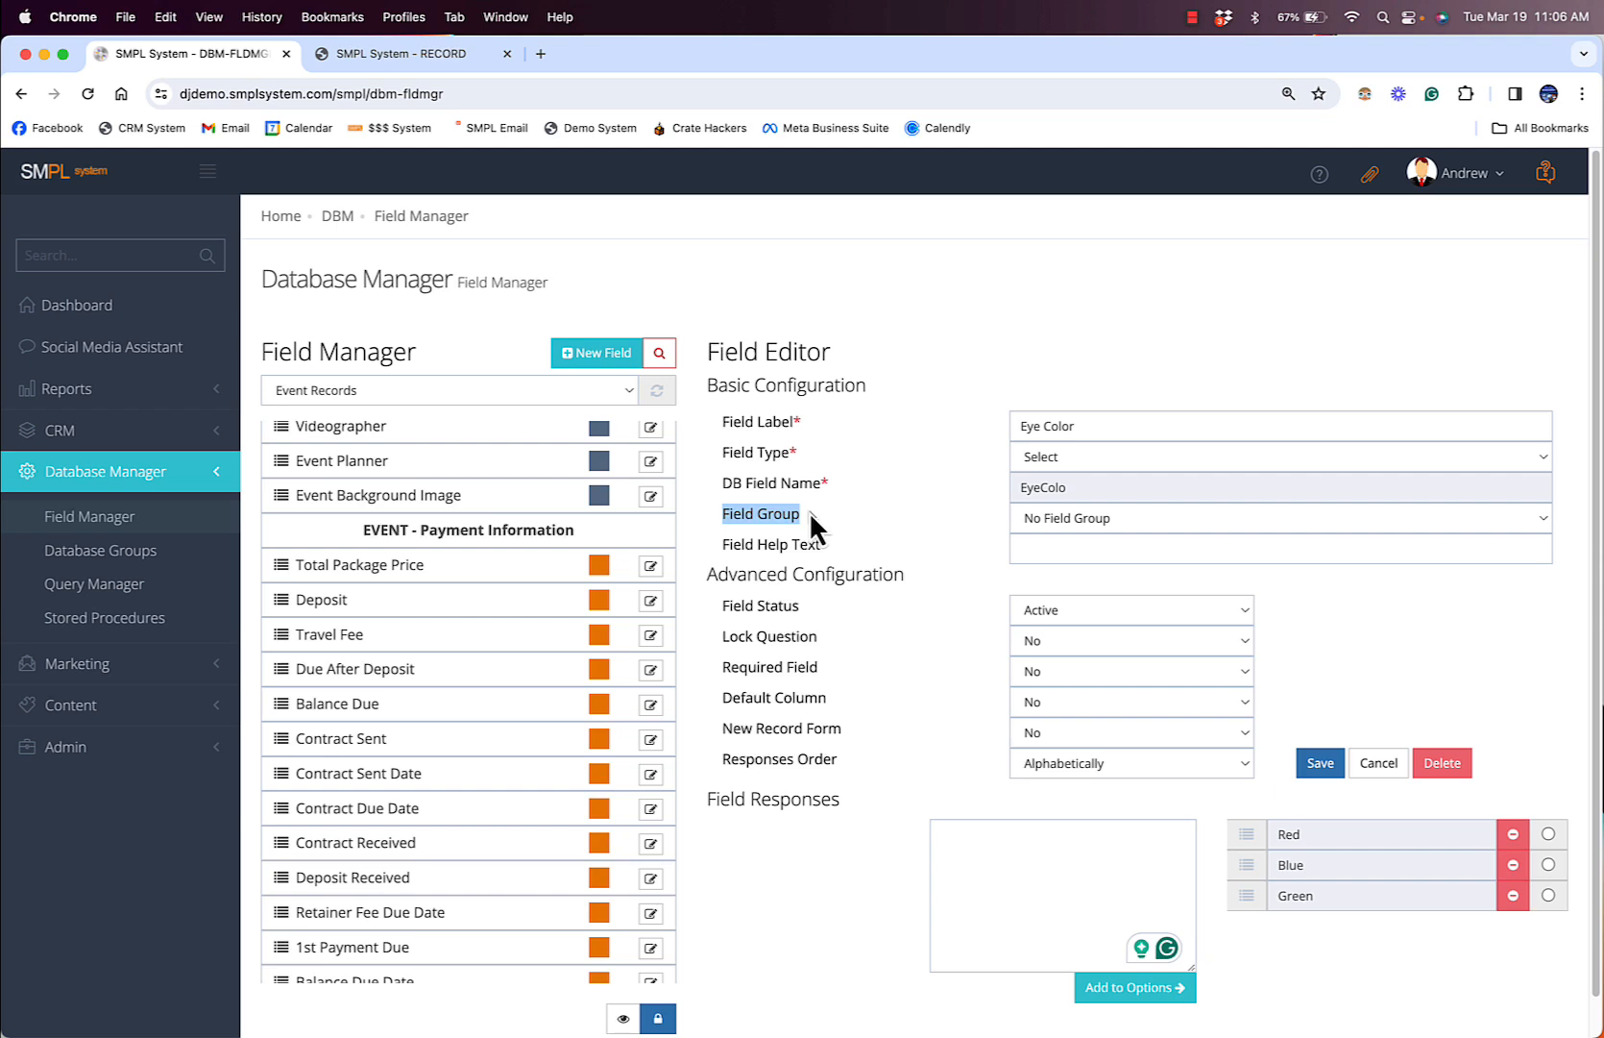
- Review the Event Information, Event Details and Payment Info sections of the sample wedding record
{"action": "key", "text": "ctrl+Tab"}
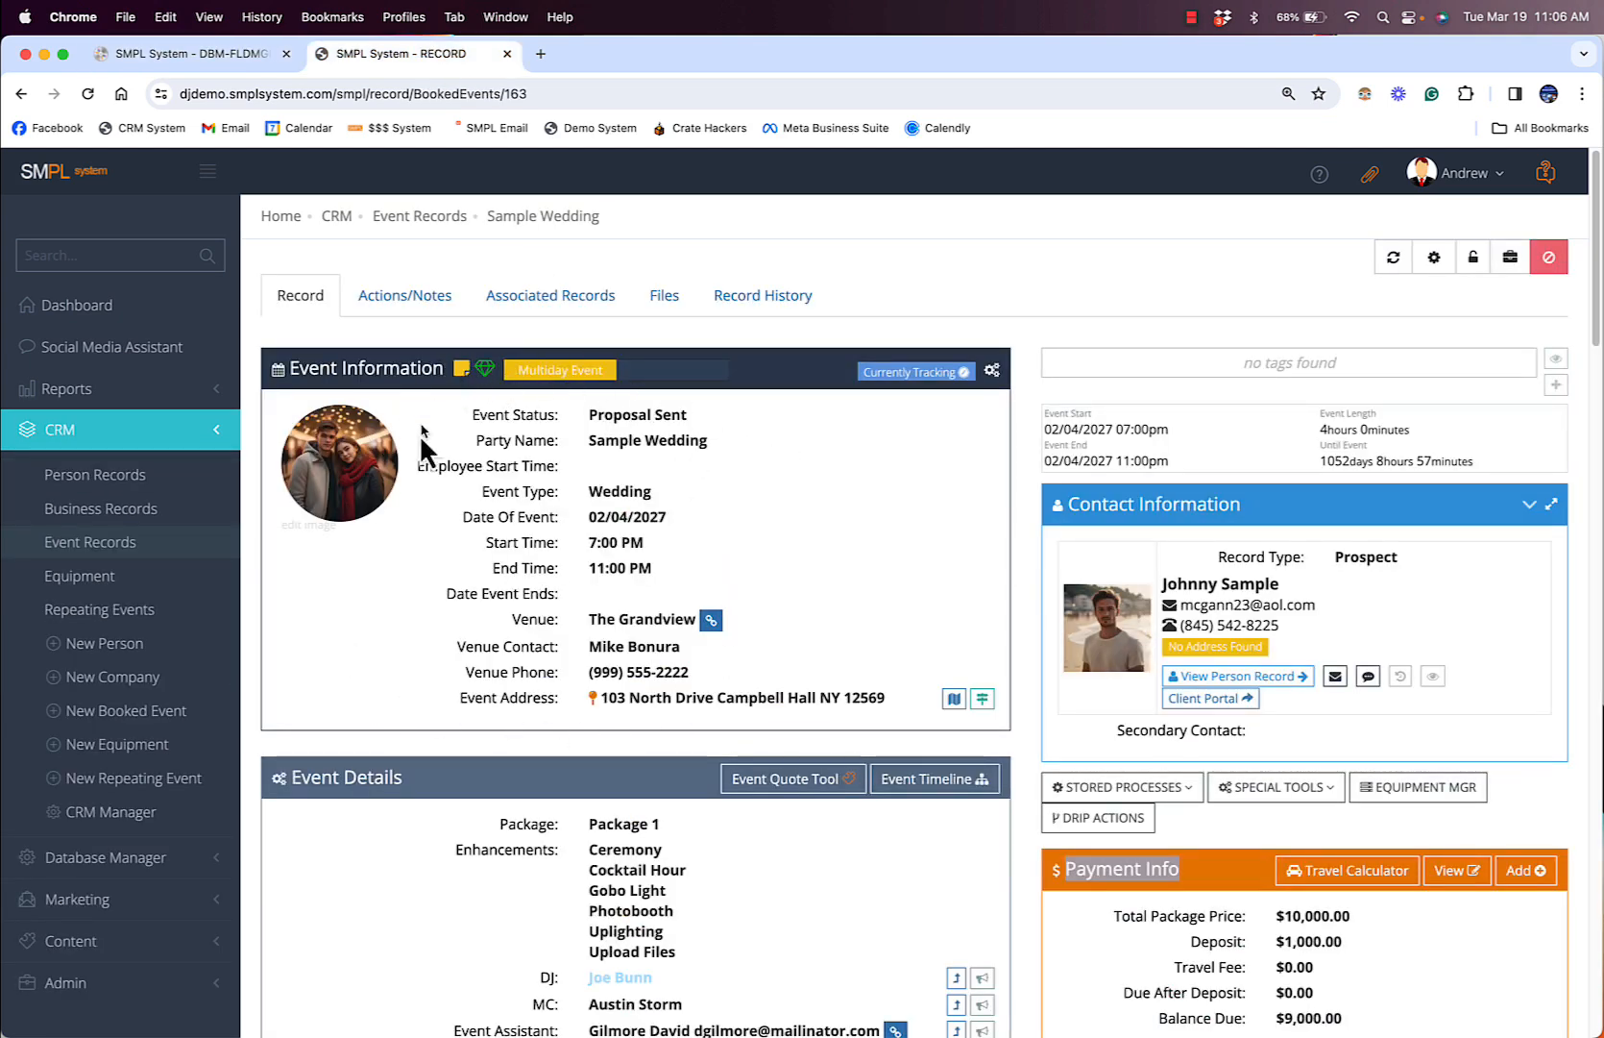
{"action": "scroll", "coordinate": [555, 465], "scroll_direction": "down", "scroll_amount": 5}
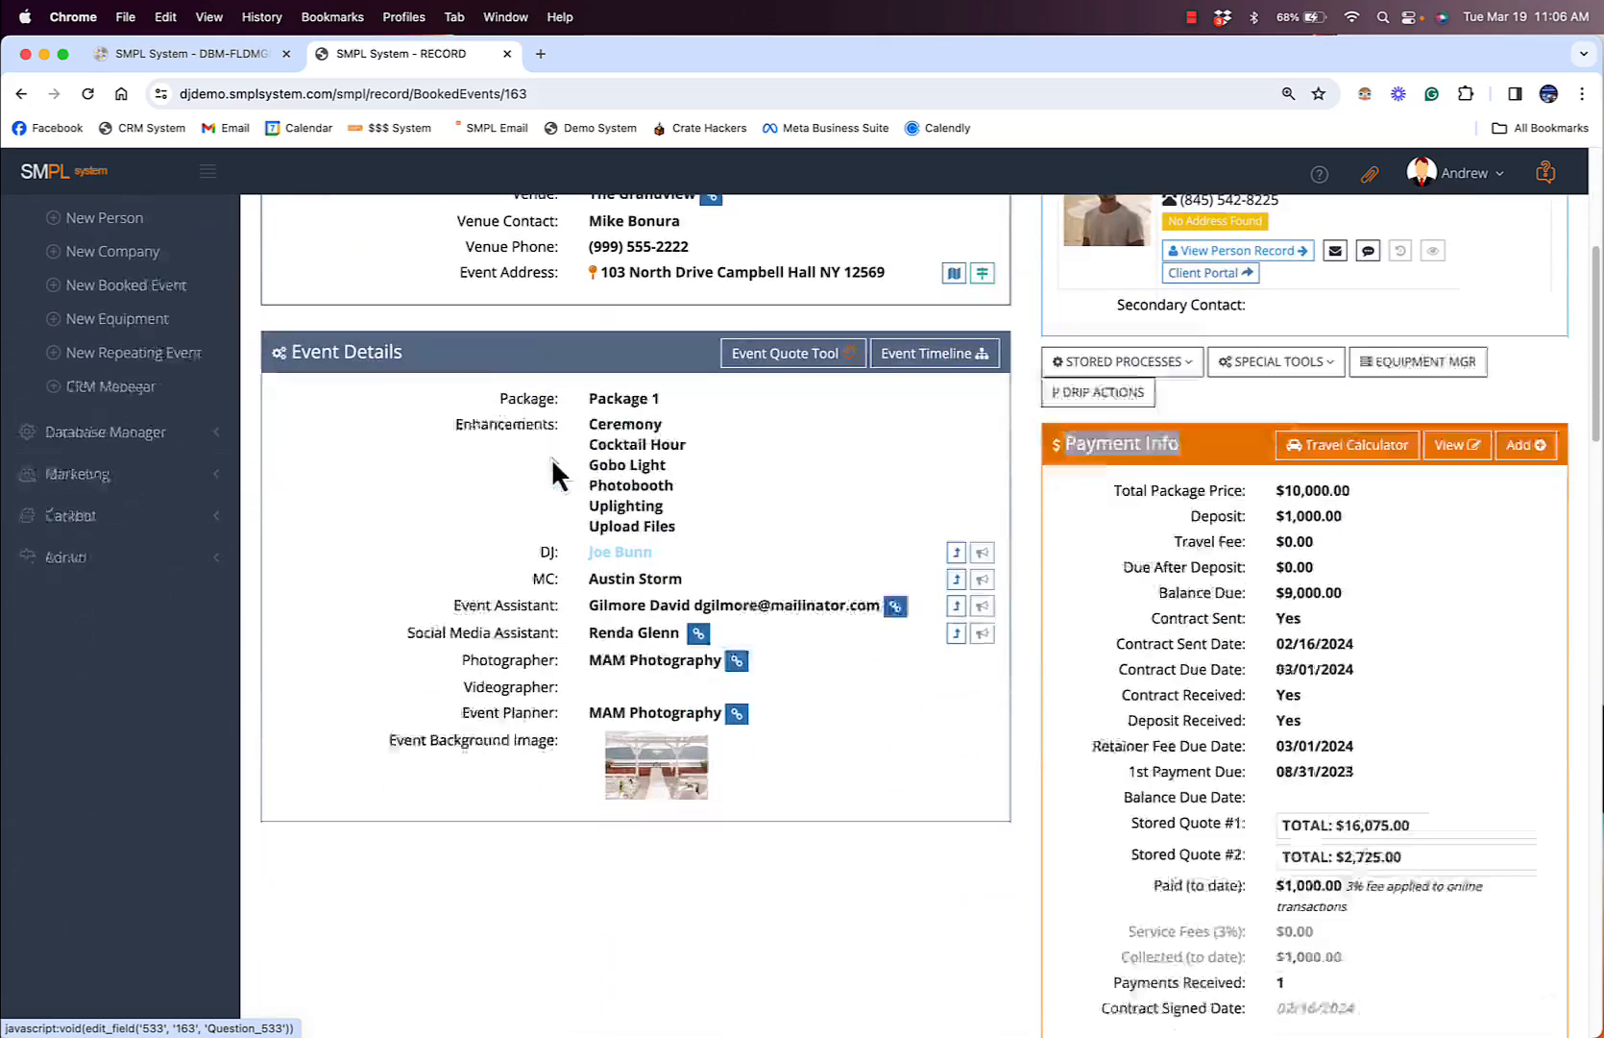
{"action": "scroll", "coordinate": [1020, 657], "scroll_direction": "up", "scroll_amount": 1}
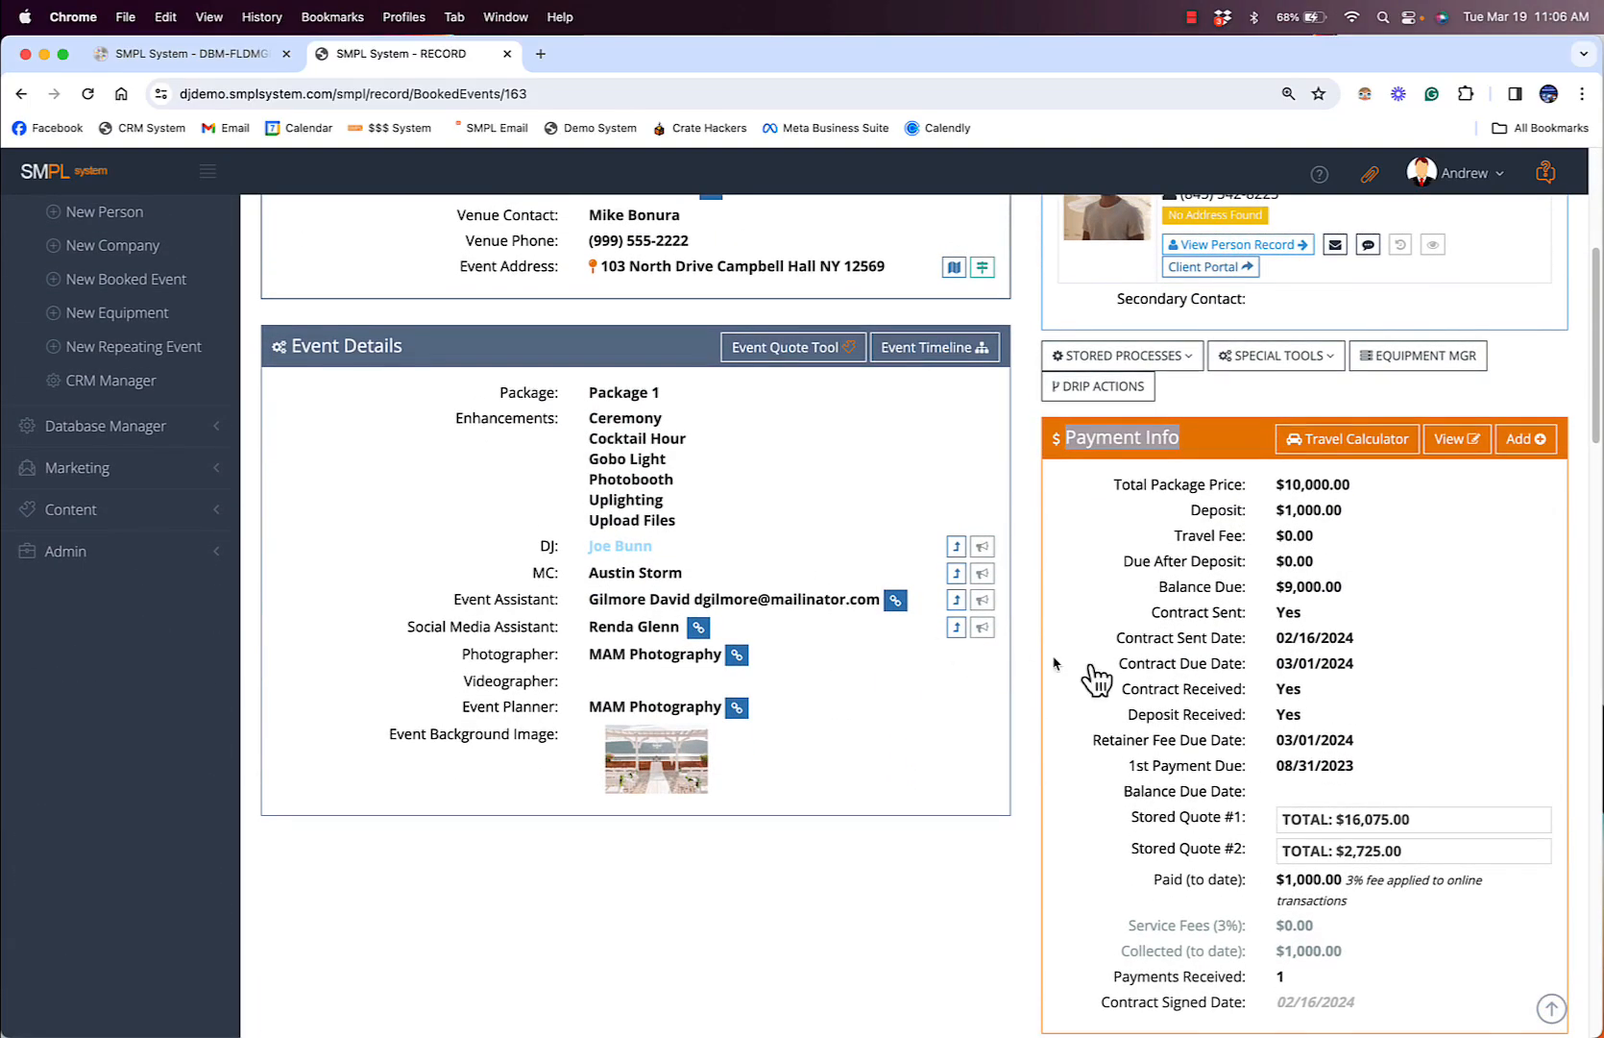
{"action": "scroll", "coordinate": [1270, 552], "scroll_direction": "up", "scroll_amount": 3}
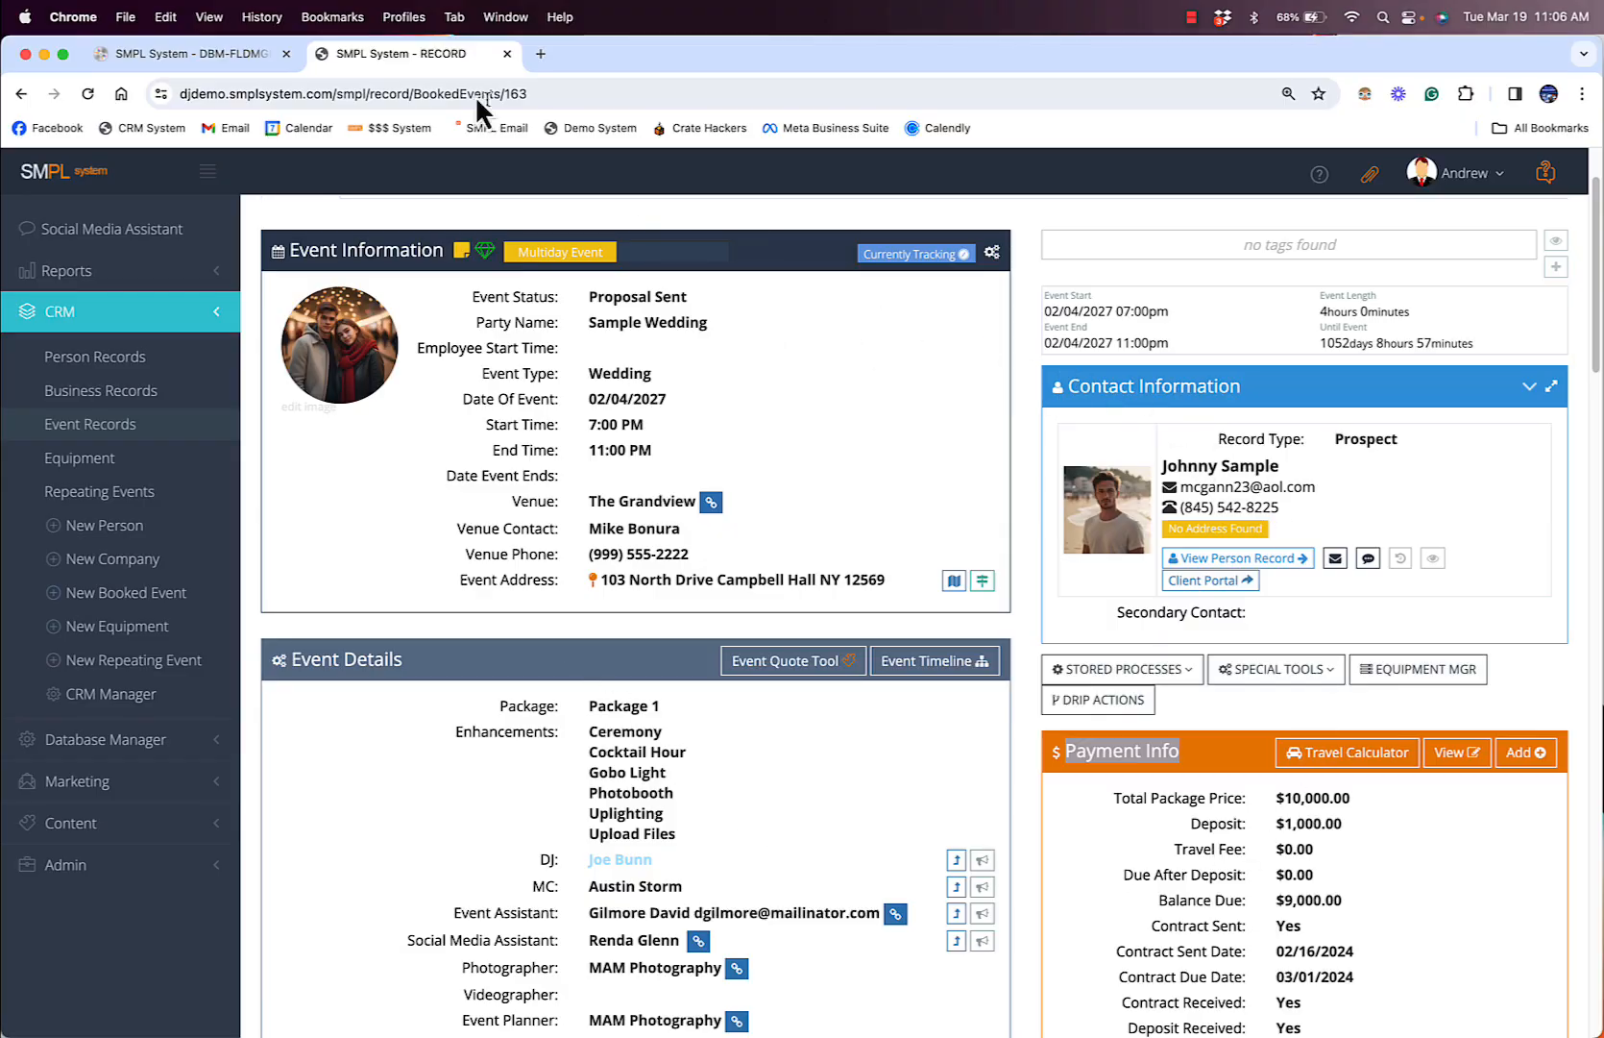
{"action": "left_click", "coordinate": [236, 56]}
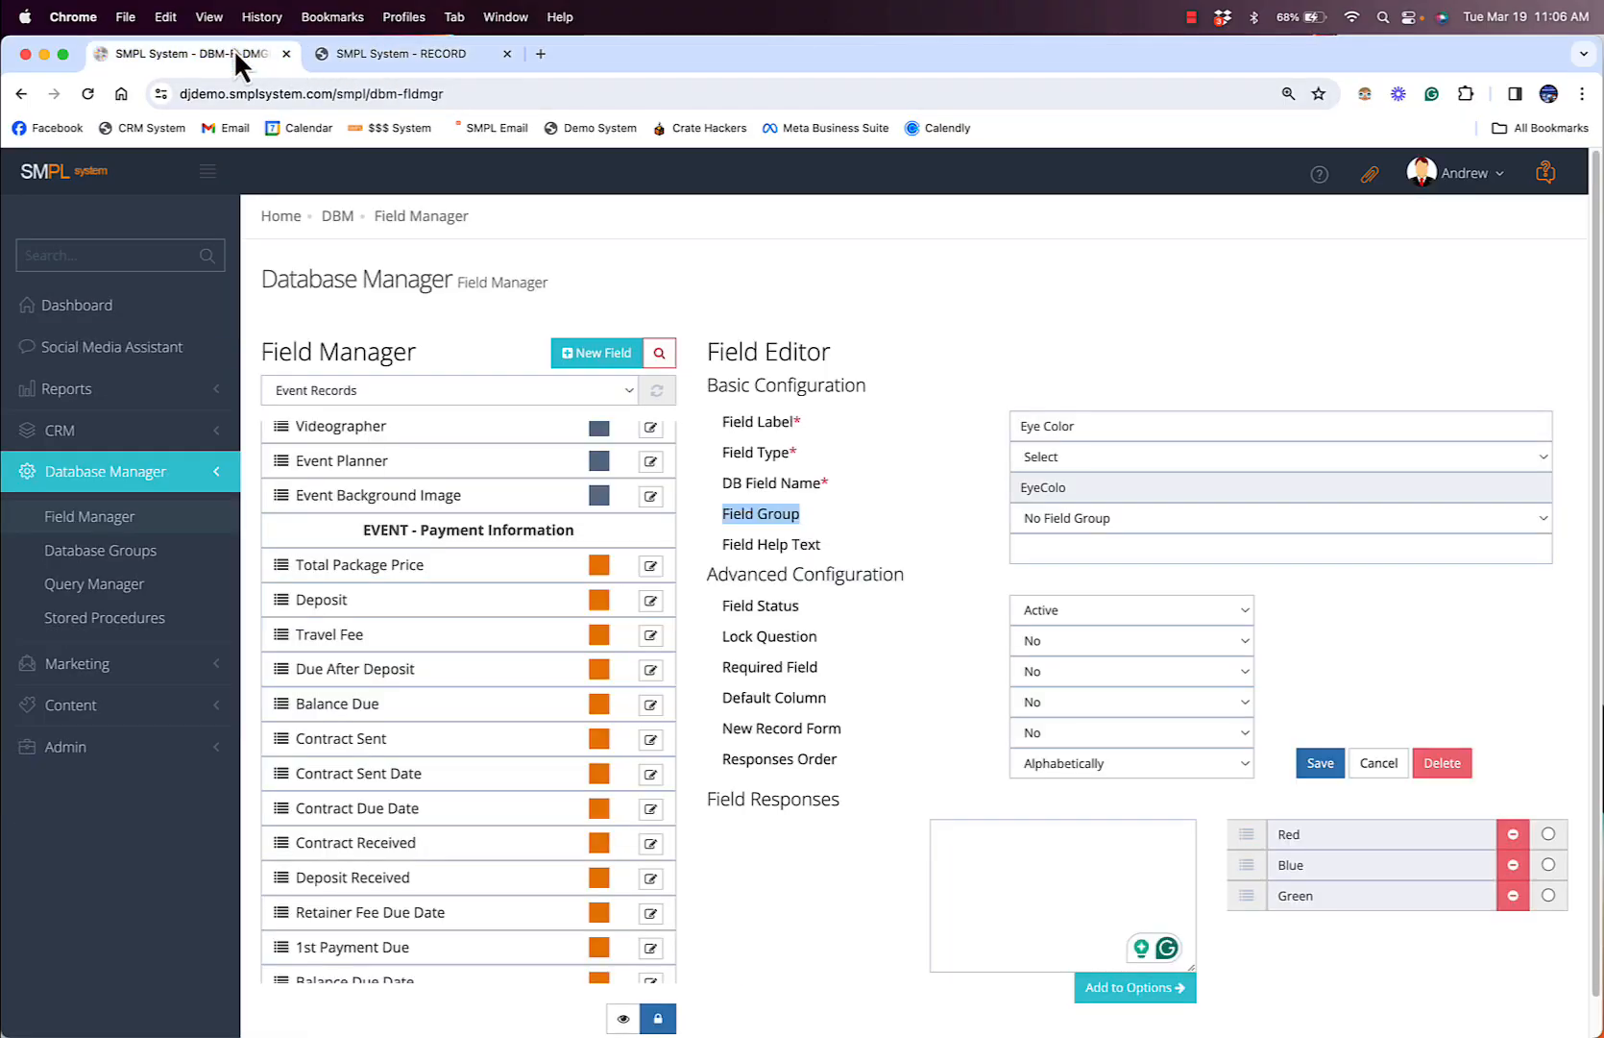
- Compare the Field Group options for Eye Color with the Wedding and Multi-Day Event Details sections of the sample wedding record
{"action": "left_click", "coordinate": [1069, 524]}
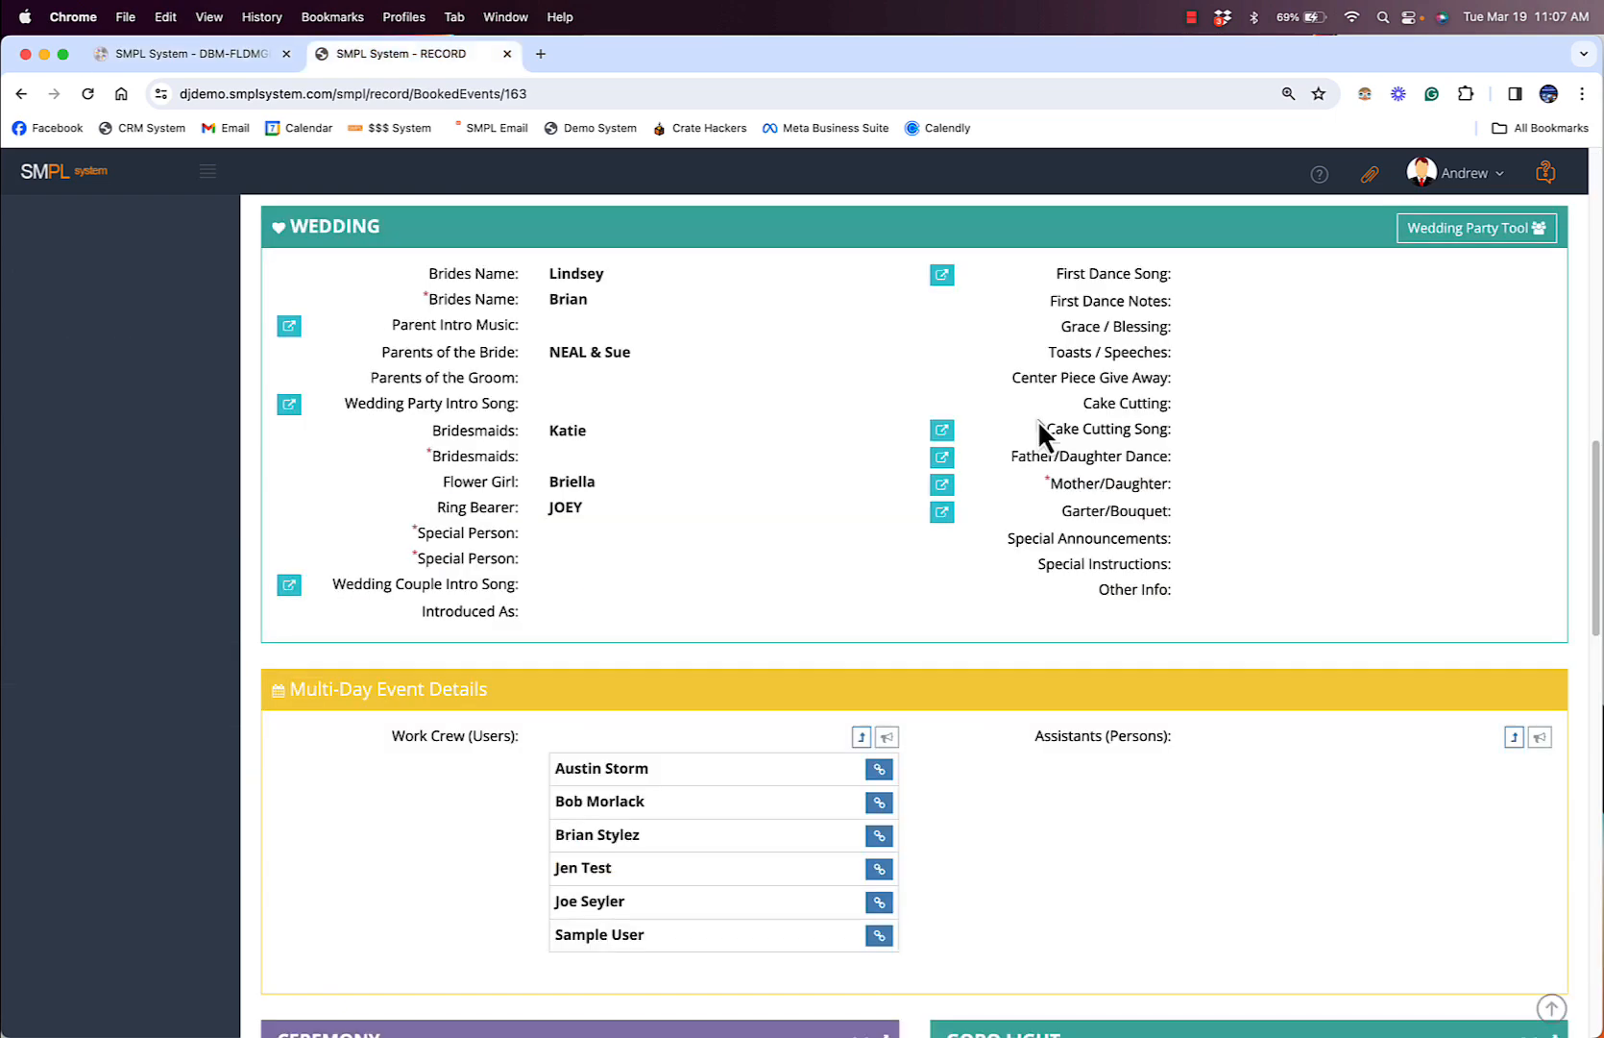
{"action": "left_click_drag", "start_coordinate": [1209, 604], "coordinate": [429, 256]}
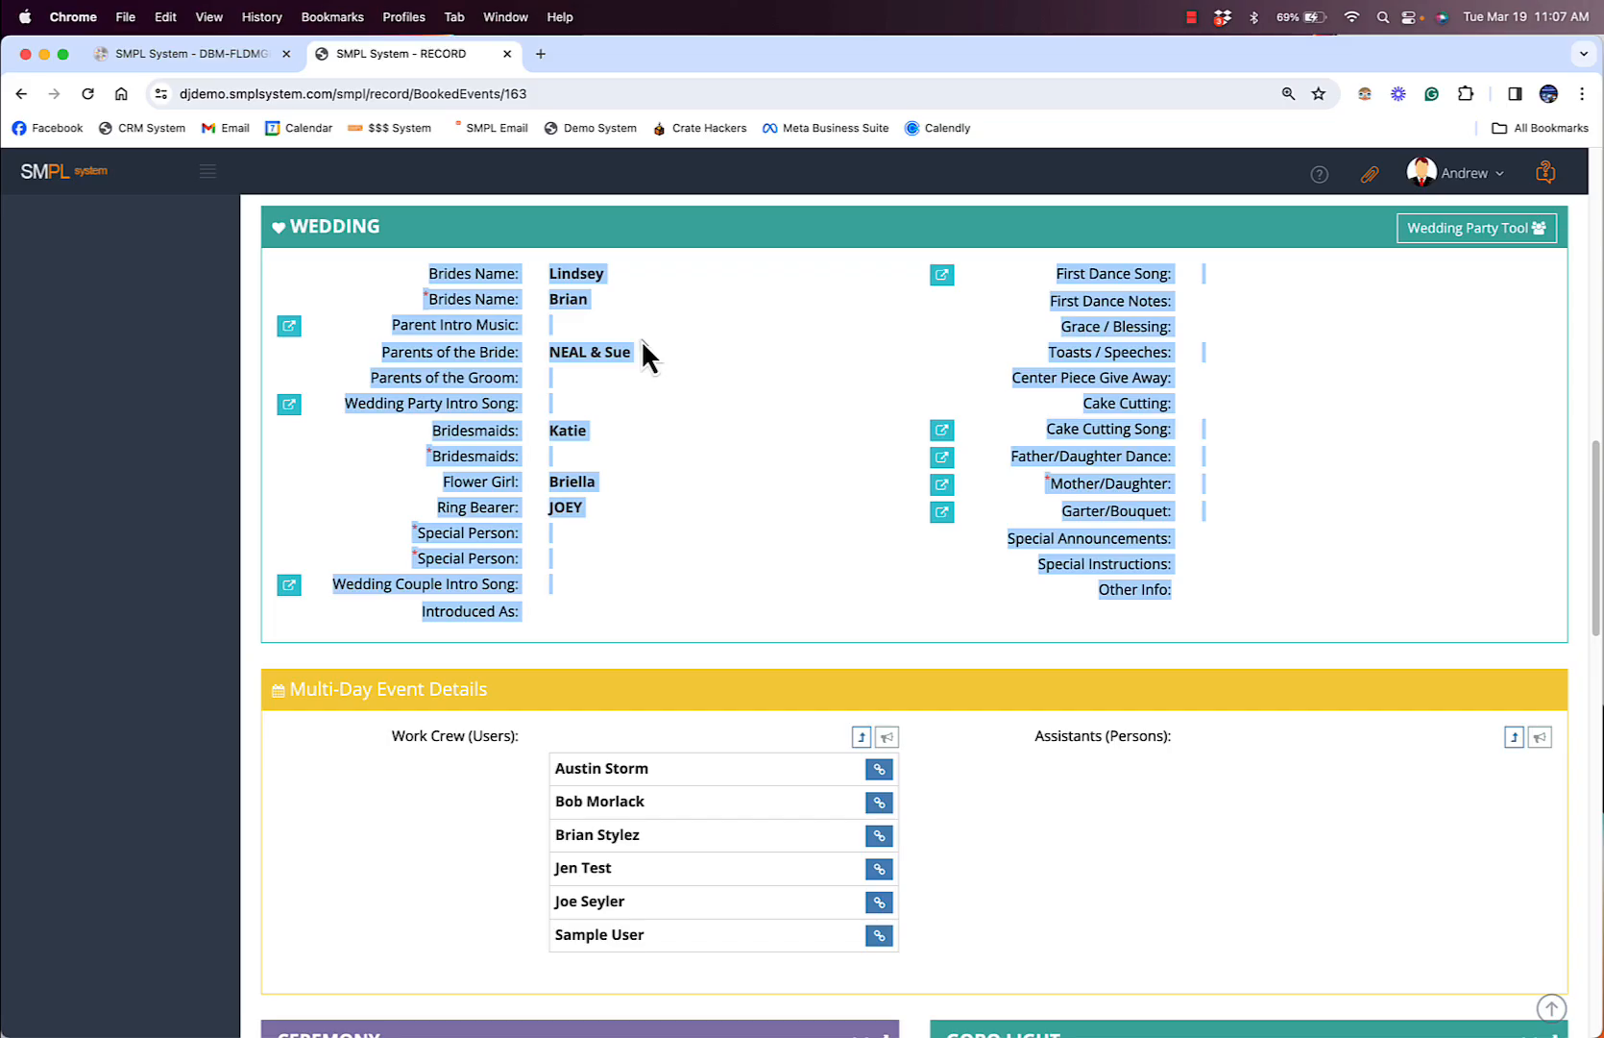
{"action": "scroll", "coordinate": [641, 340], "scroll_direction": "down", "scroll_amount": 5}
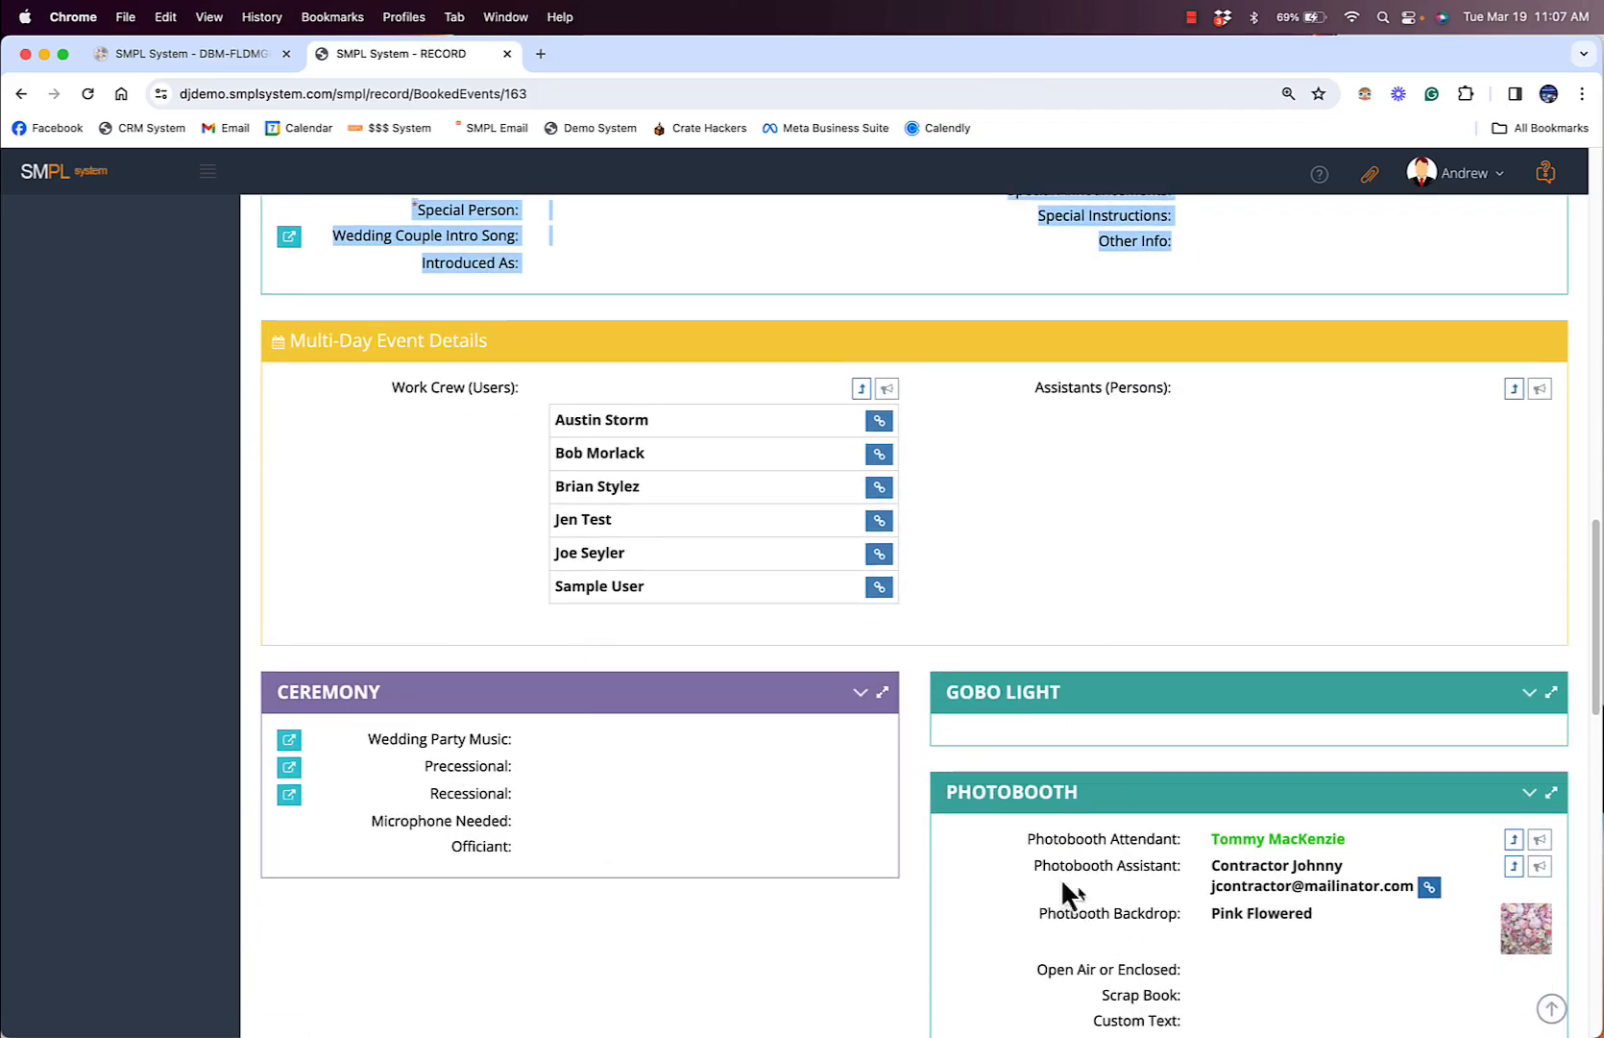
{"action": "left_click", "coordinate": [192, 54]}
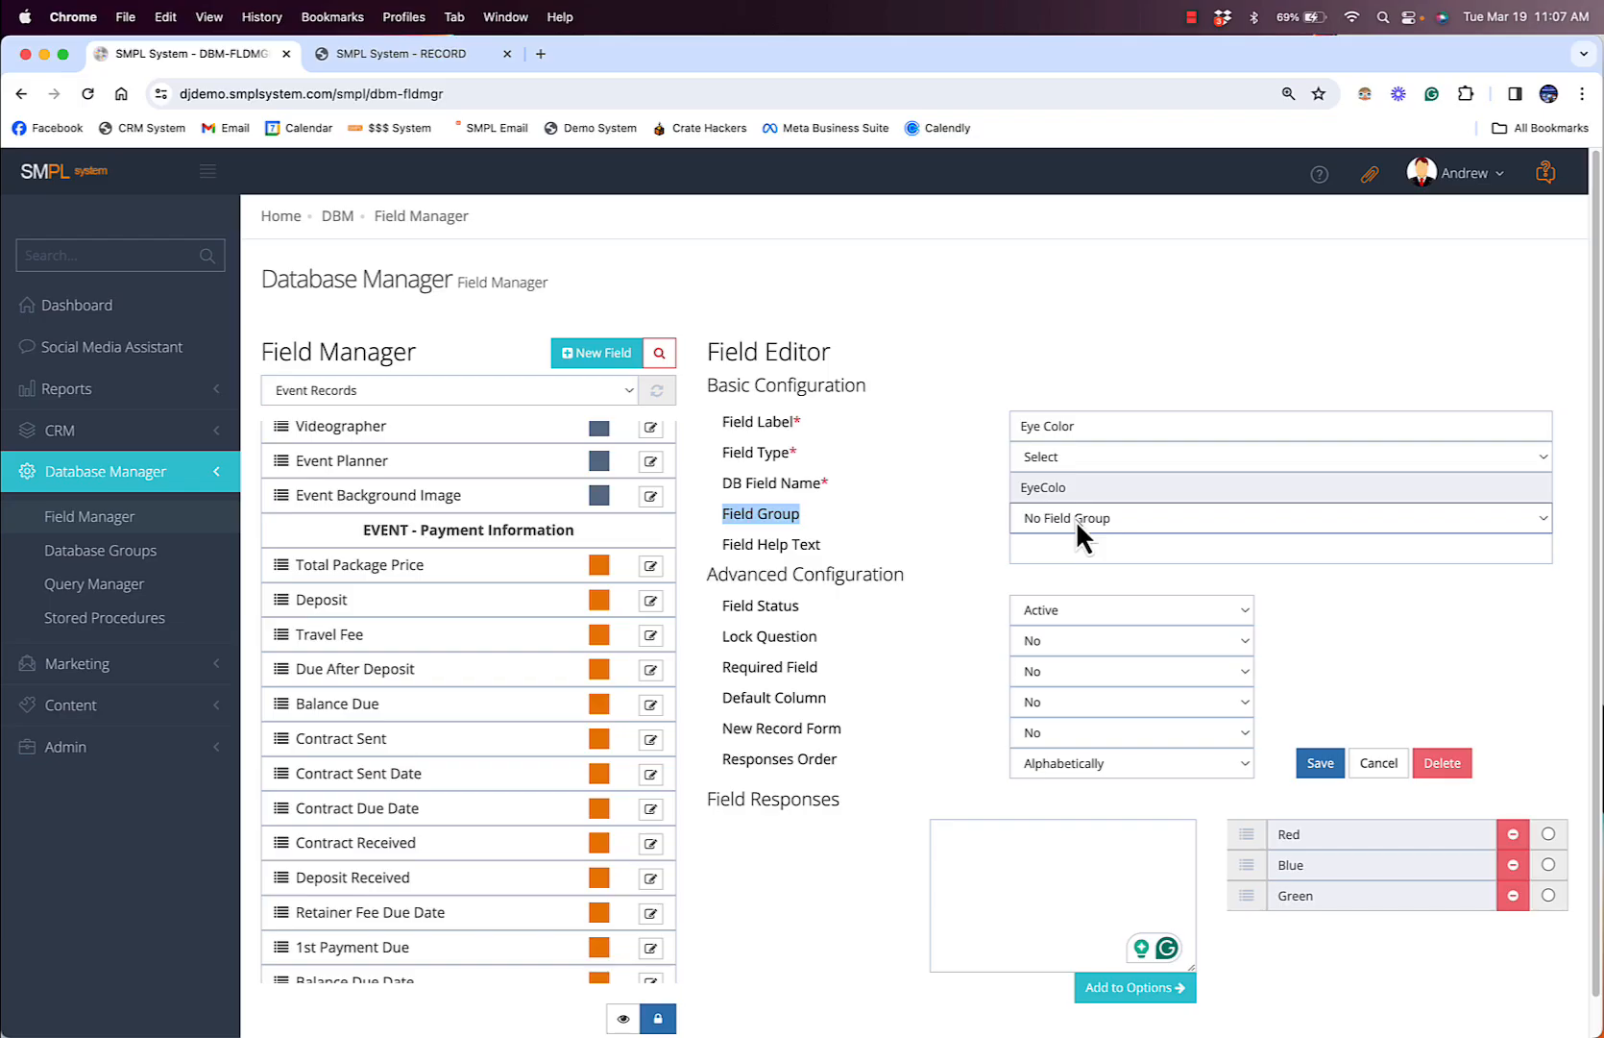
{"action": "left_click", "coordinate": [1076, 519]}
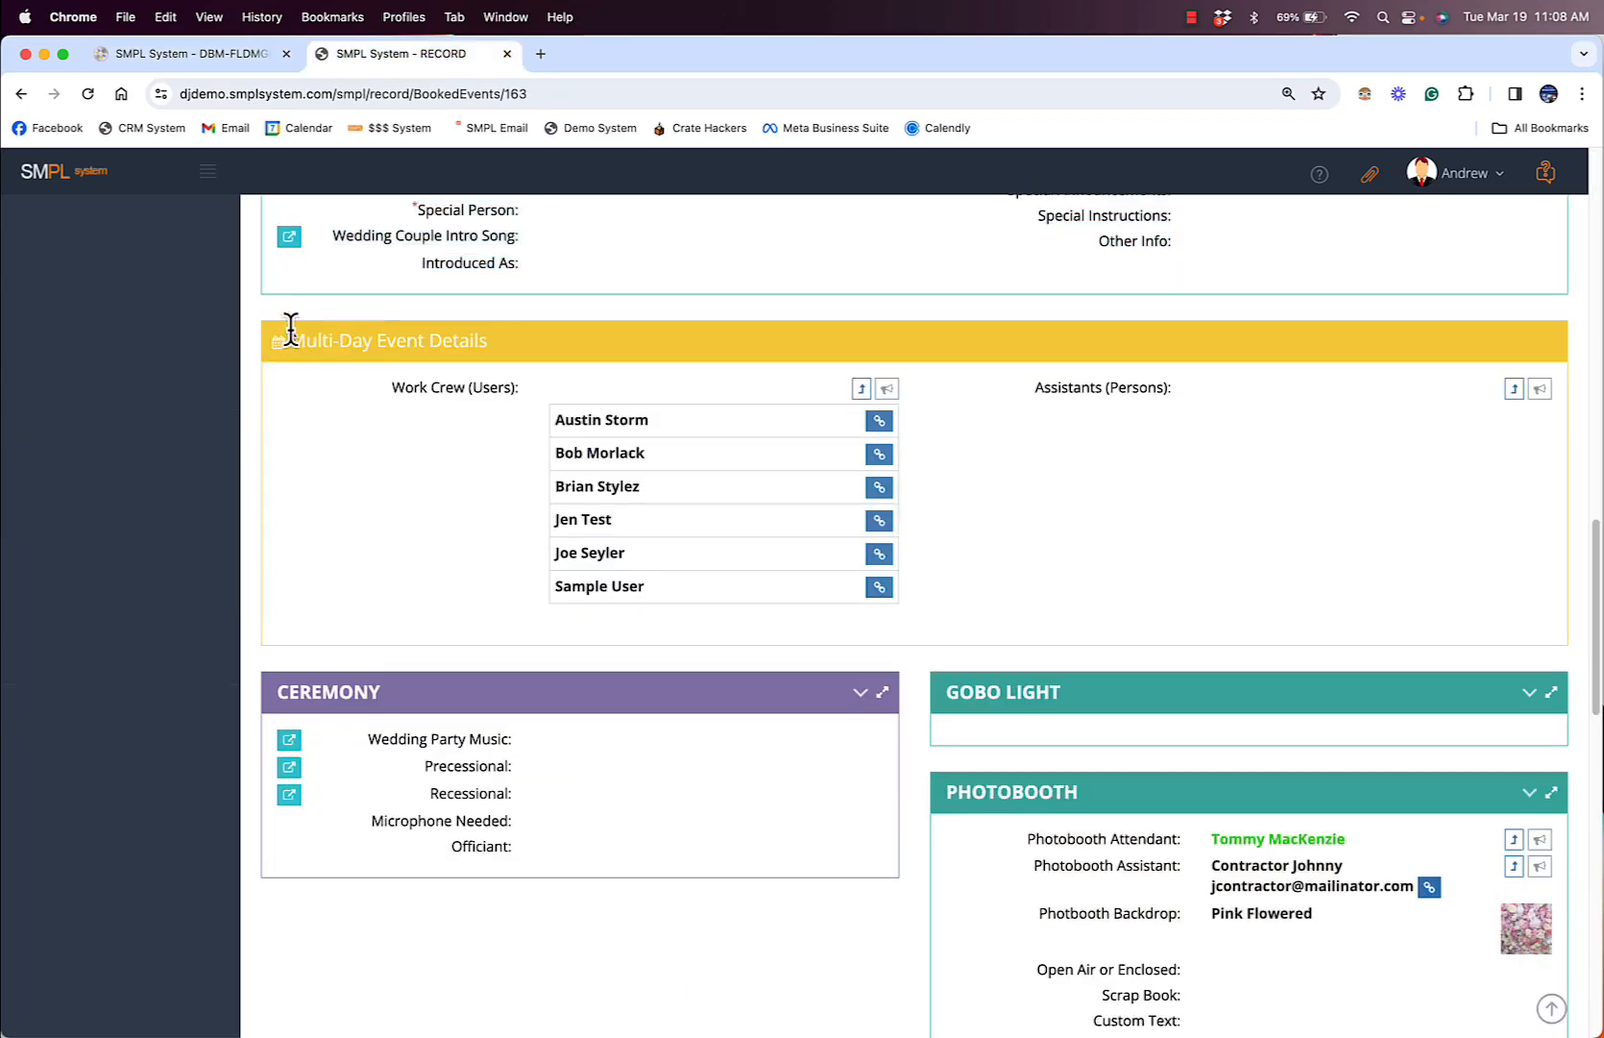
{"action": "left_click_drag", "start_coordinate": [286, 338], "coordinate": [960, 493]}
{"action": "key", "text": "ctrl+shift+Tab"}
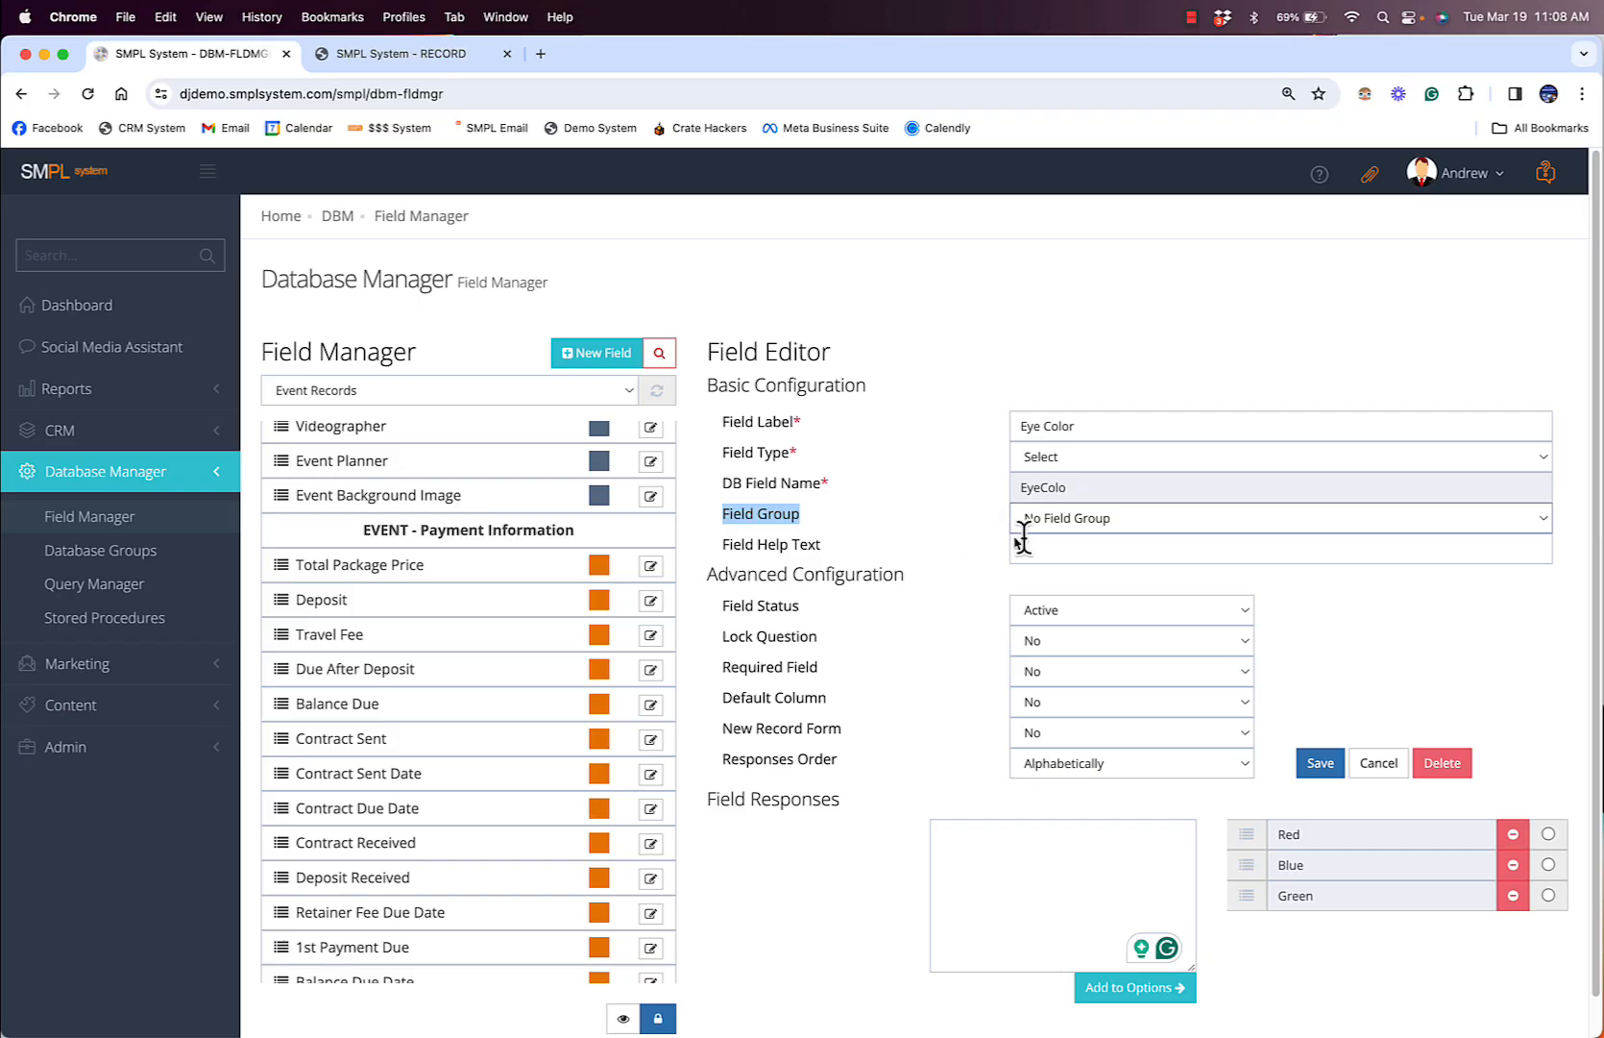
- Assign the Eye Color field to the EVENT - Event Details group and save the field
{"action": "left_click", "coordinate": [1074, 521]}
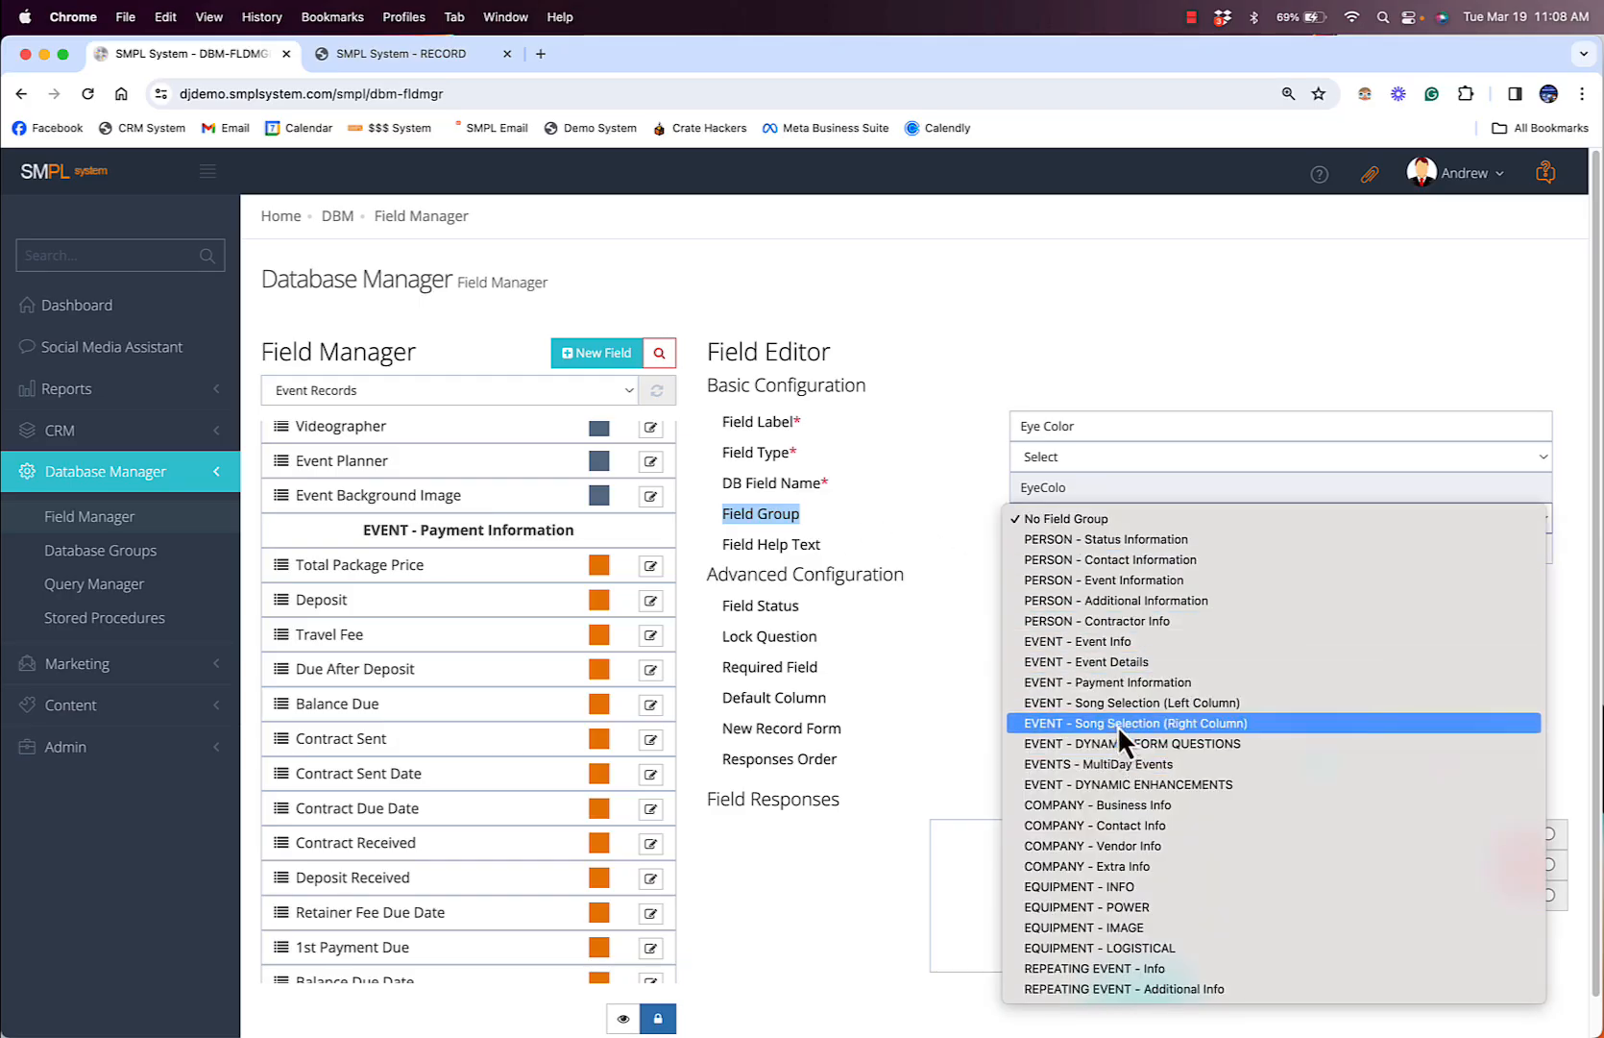
{"action": "left_click", "coordinate": [1112, 660]}
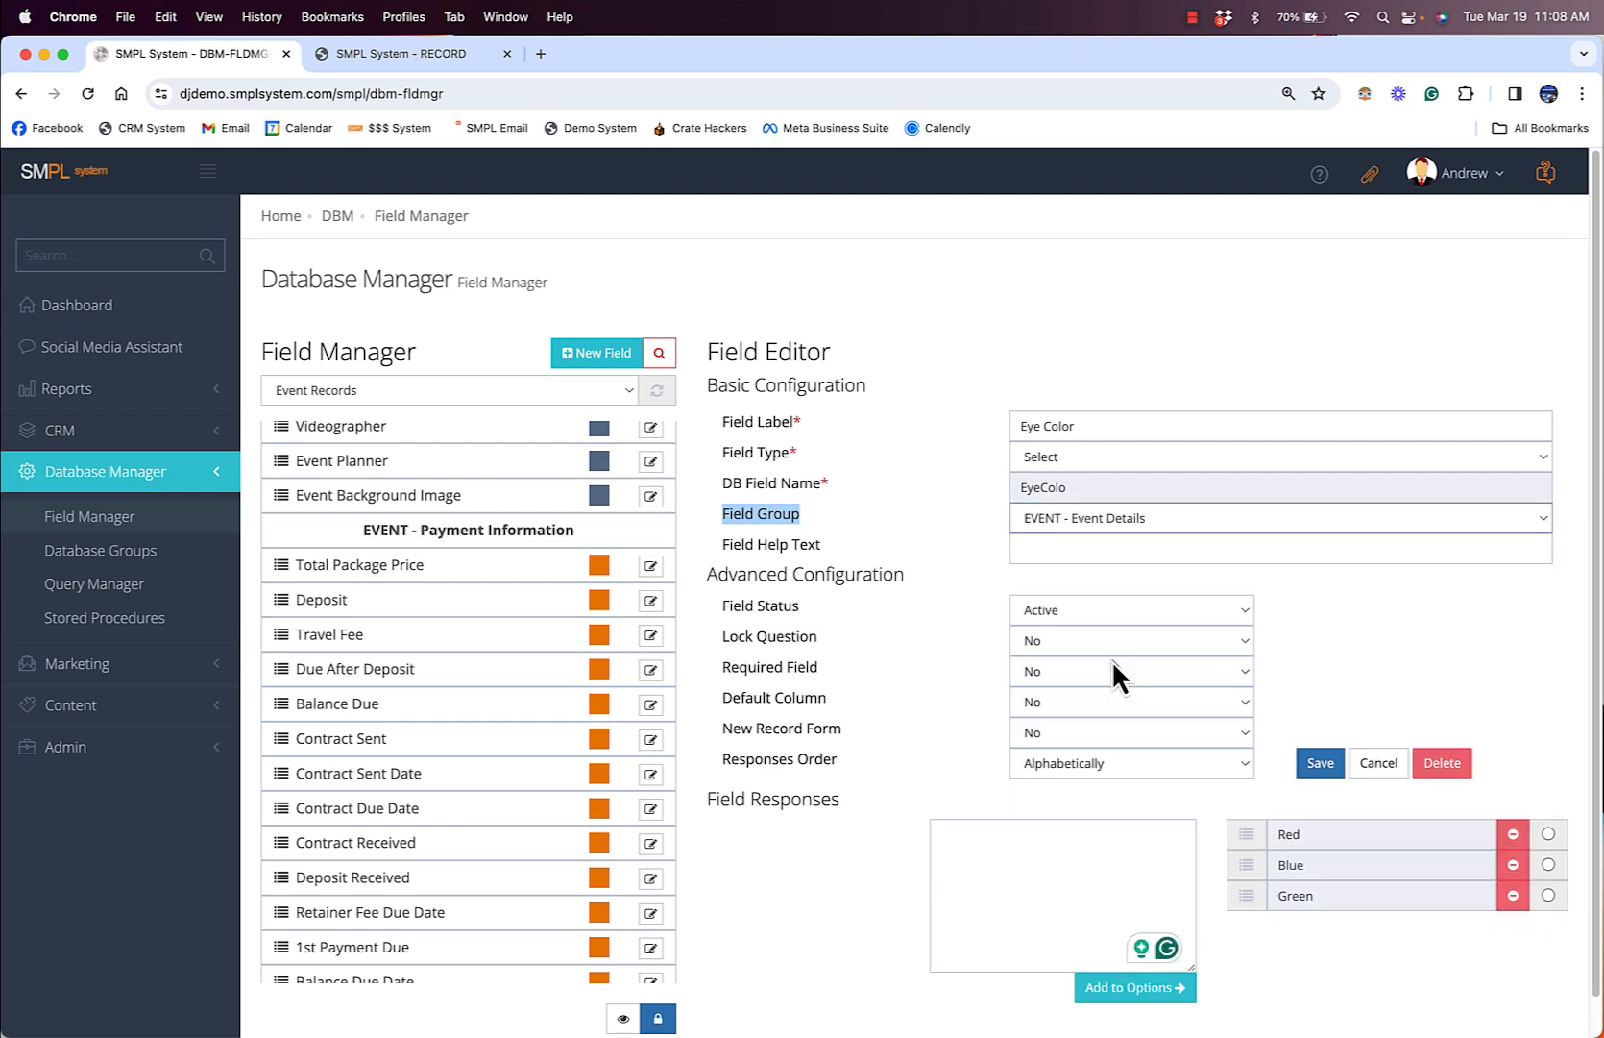
{"action": "left_click", "coordinate": [1312, 765]}
{"action": "left_click_drag", "start_coordinate": [597, 496], "coordinate": [290, 497]}
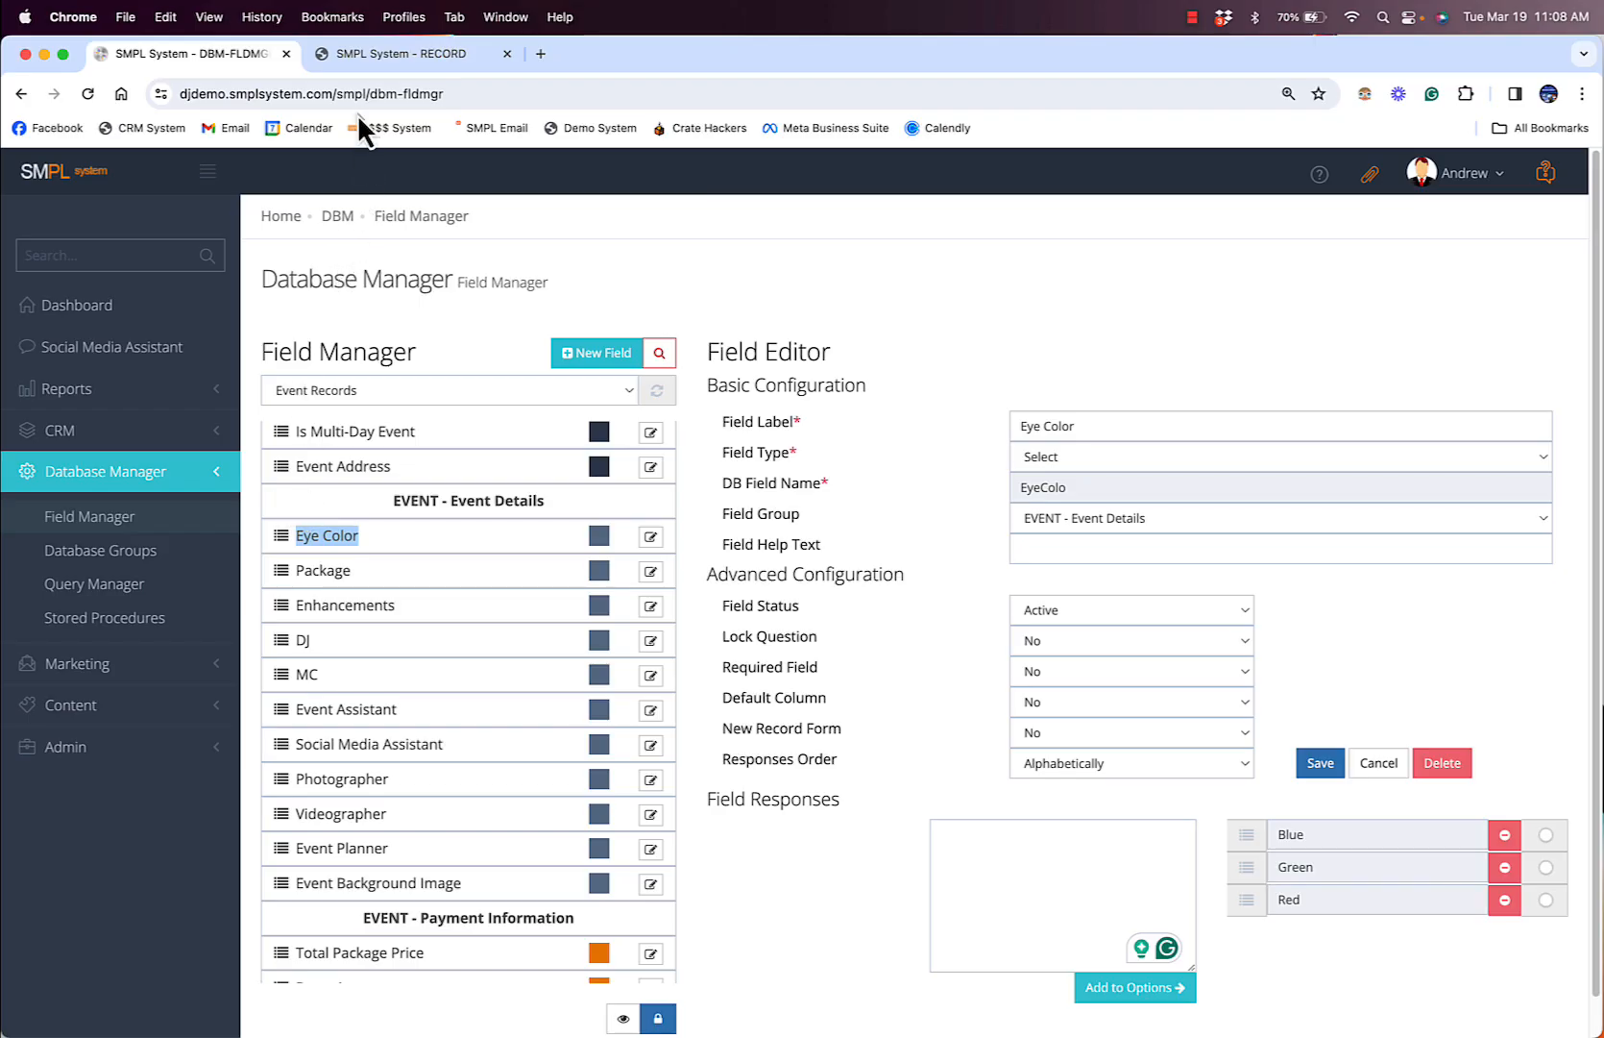
- Reload the sample wedding record and check the Eye Color field and its selectable responses under Event Details
{"action": "left_click", "coordinate": [398, 54]}
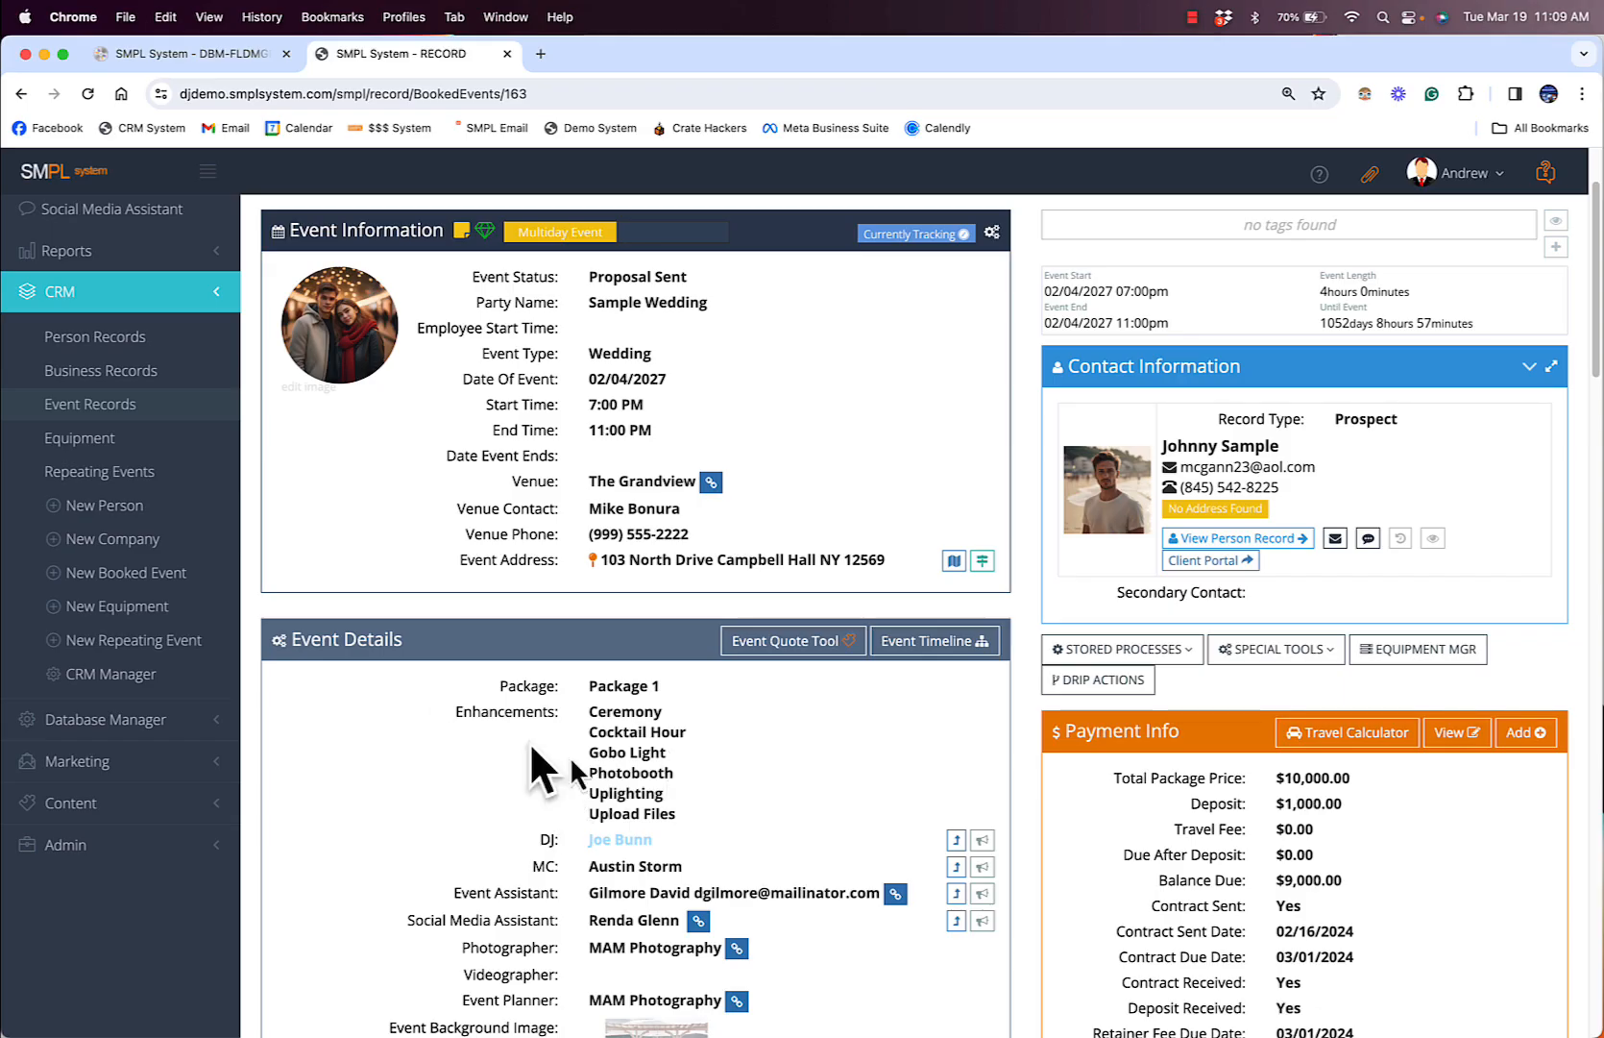
{"action": "left_click", "coordinate": [89, 92]}
{"action": "left_click_drag", "start_coordinate": [486, 686], "coordinate": [561, 690]}
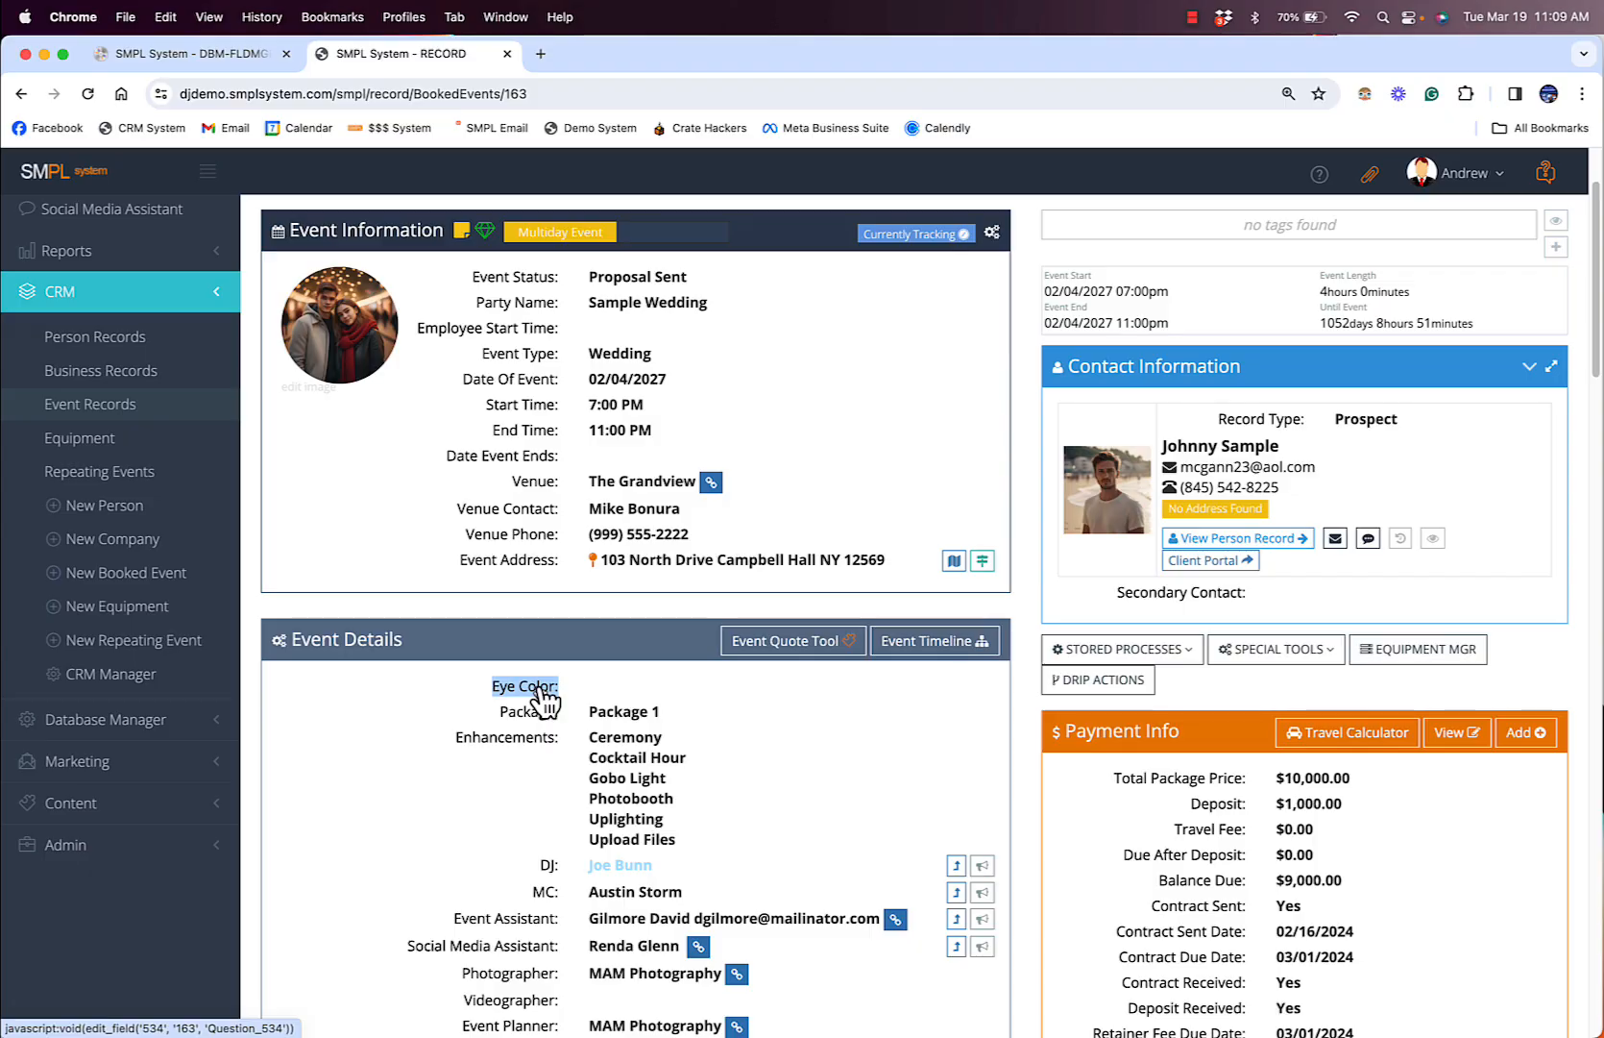
{"action": "left_click", "coordinate": [541, 689]}
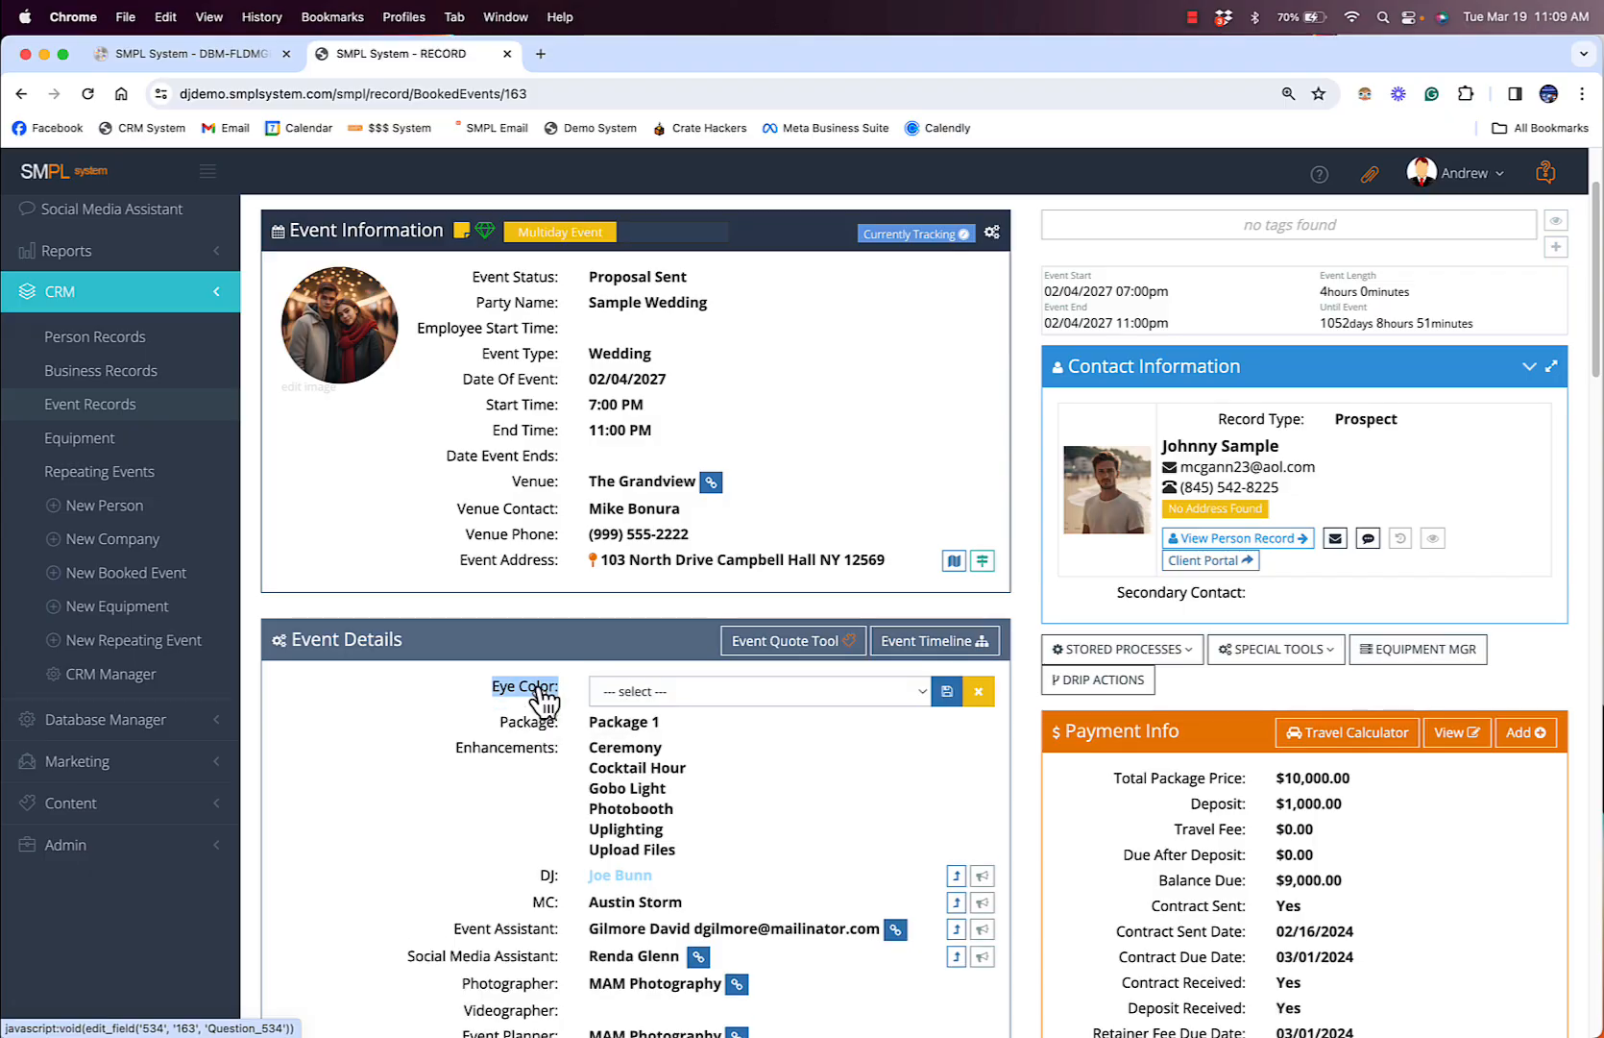
{"action": "left_click", "coordinate": [658, 692]}
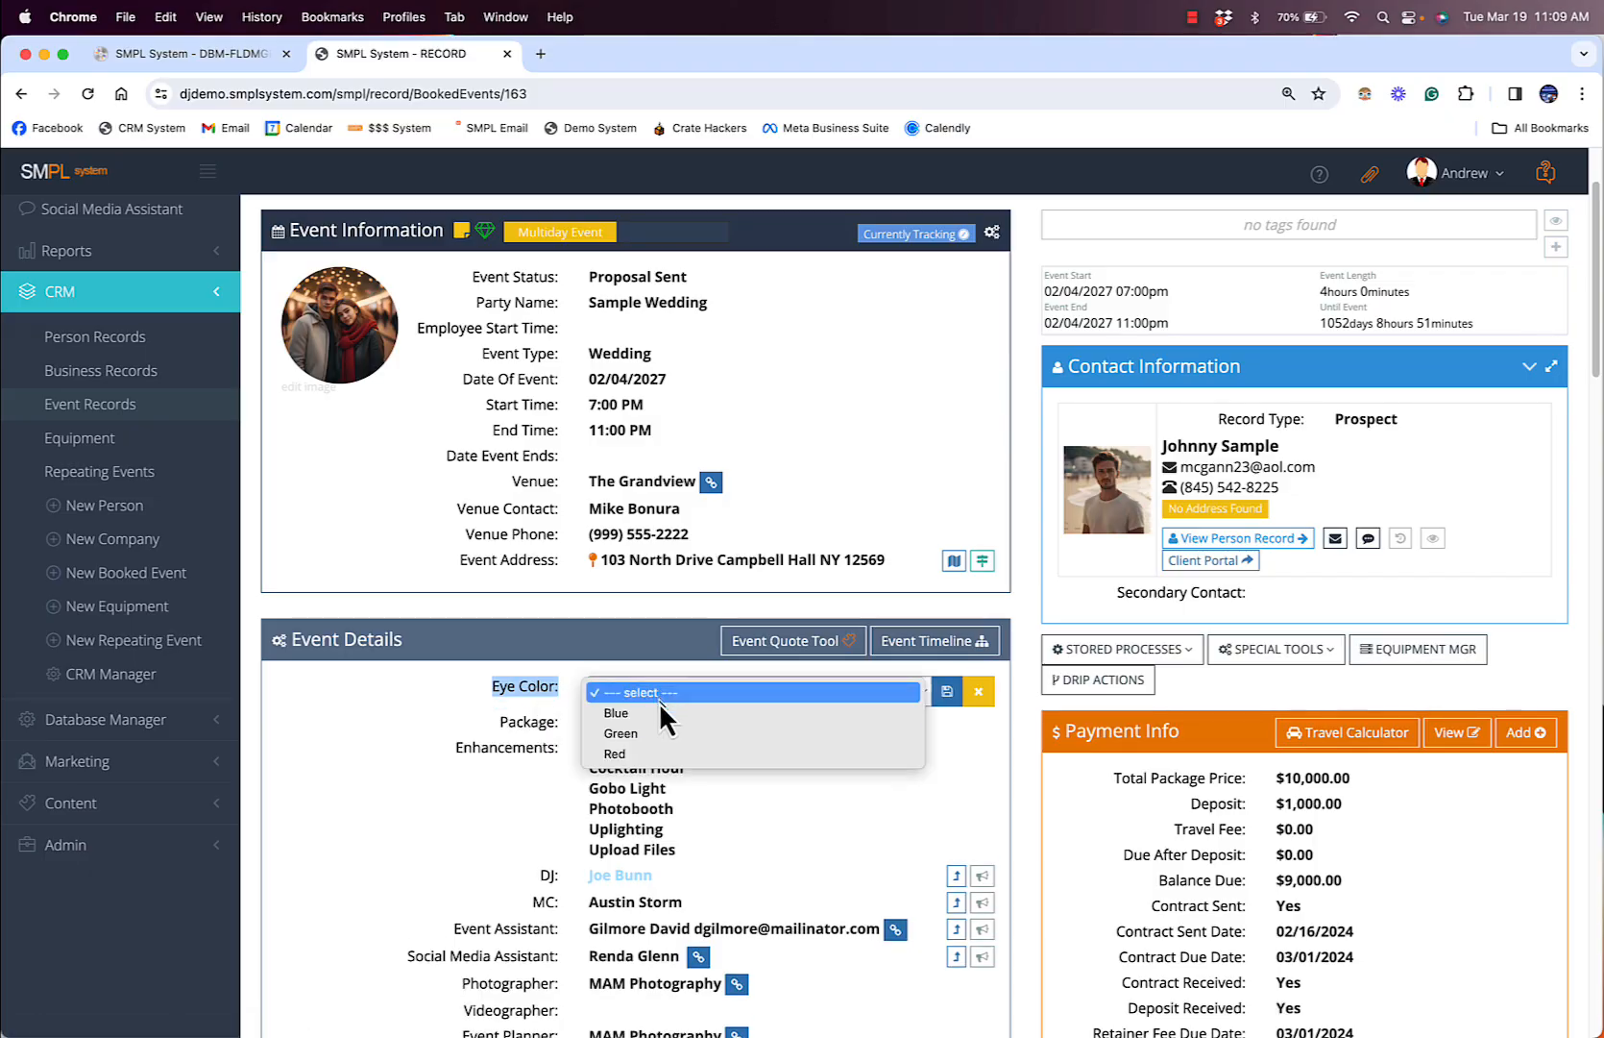
{"action": "left_click", "coordinate": [446, 688]}
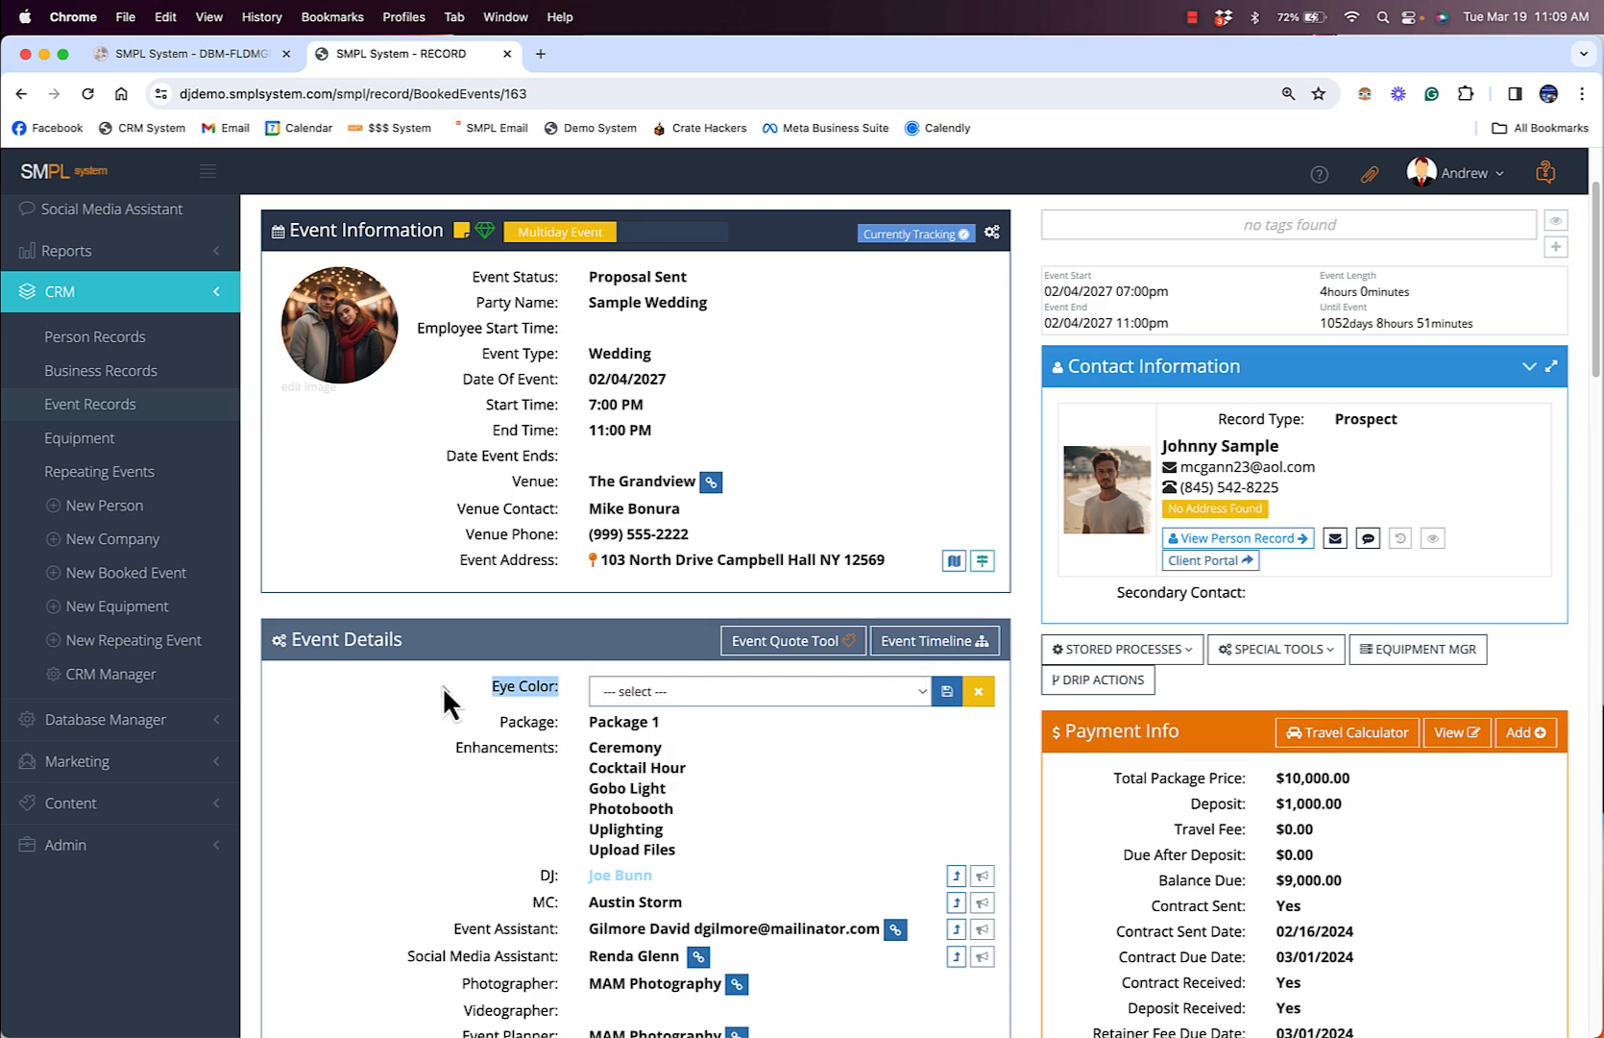
- Reassign the Eye Color field to the EVENT - DYNAMIC FORM QUESTIONS group and save it
{"action": "scroll", "coordinate": [443, 684], "scroll_direction": "down", "scroll_amount": 10}
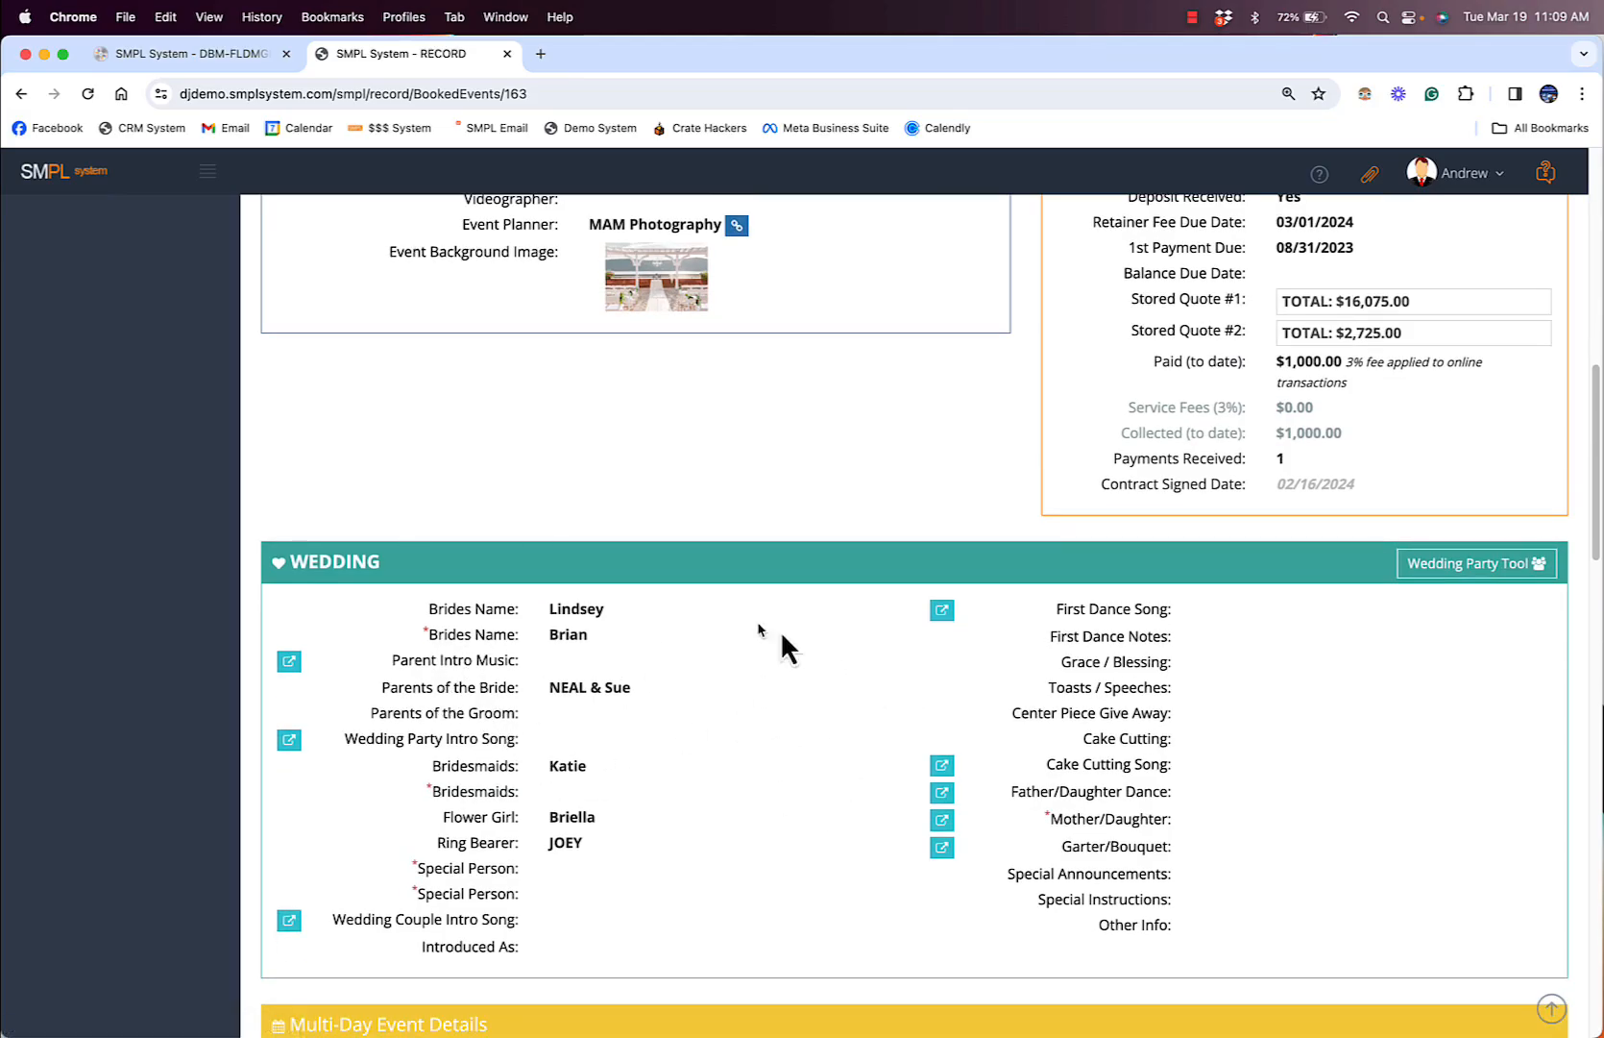
{"action": "scroll", "coordinate": [823, 677], "scroll_direction": "down", "scroll_amount": 10}
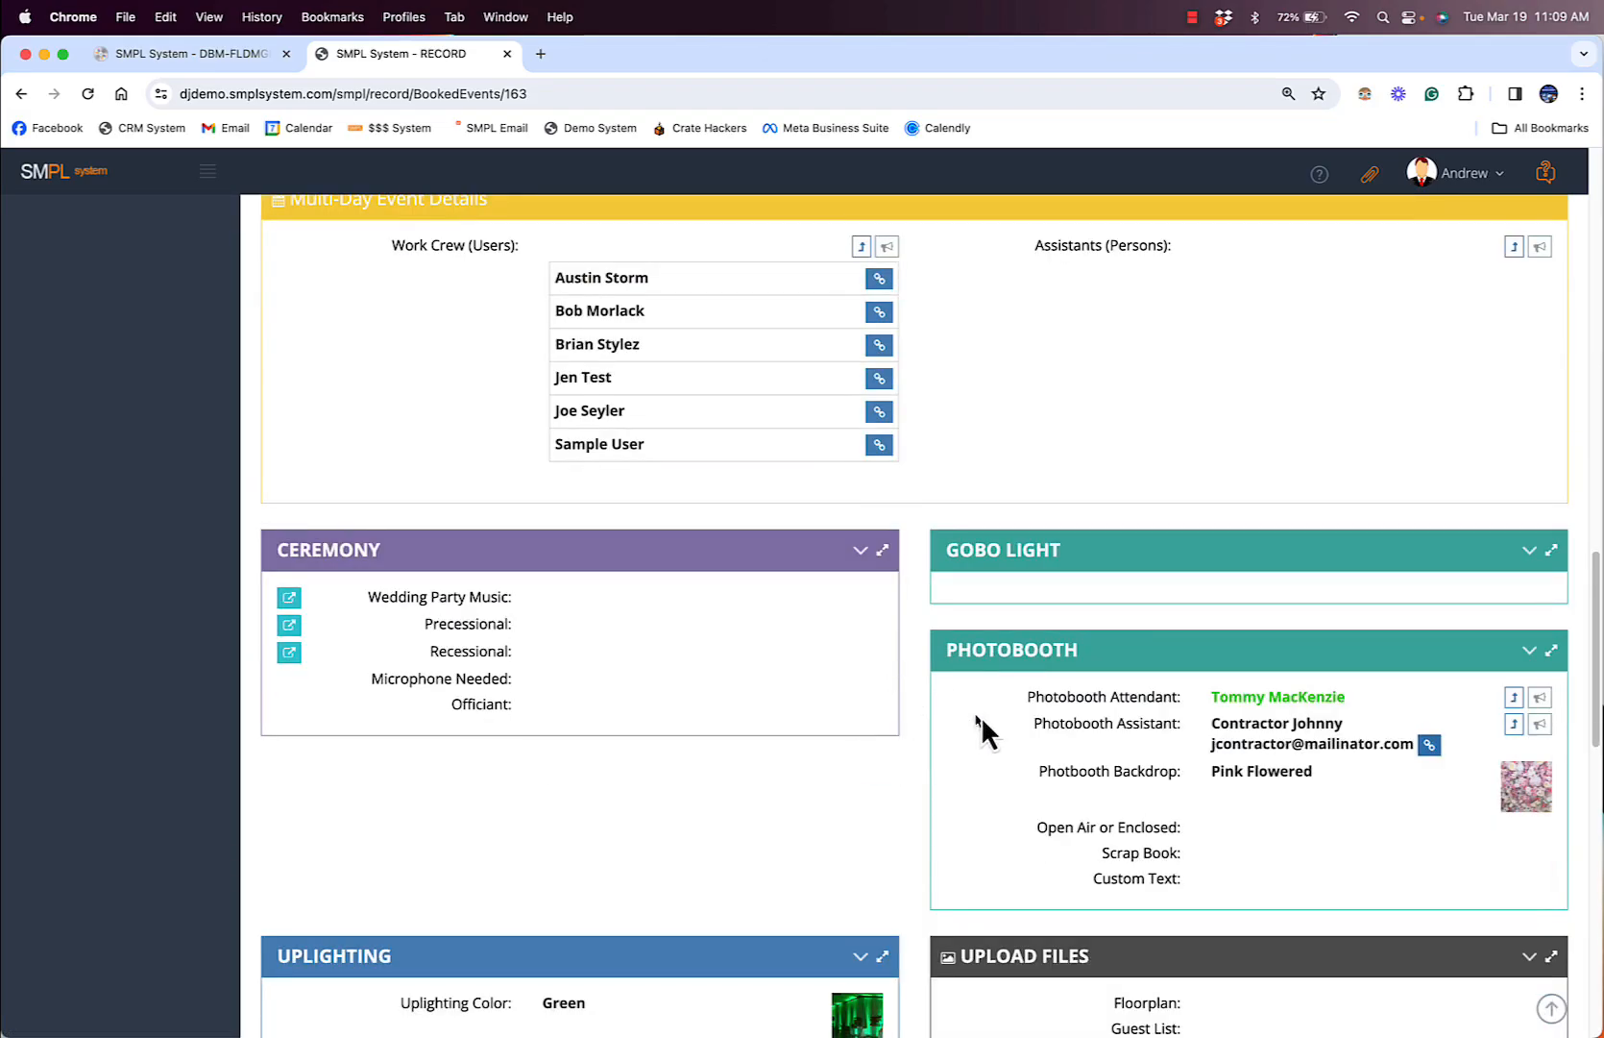
{"action": "scroll", "coordinate": [920, 692], "scroll_direction": "up", "scroll_amount": 13}
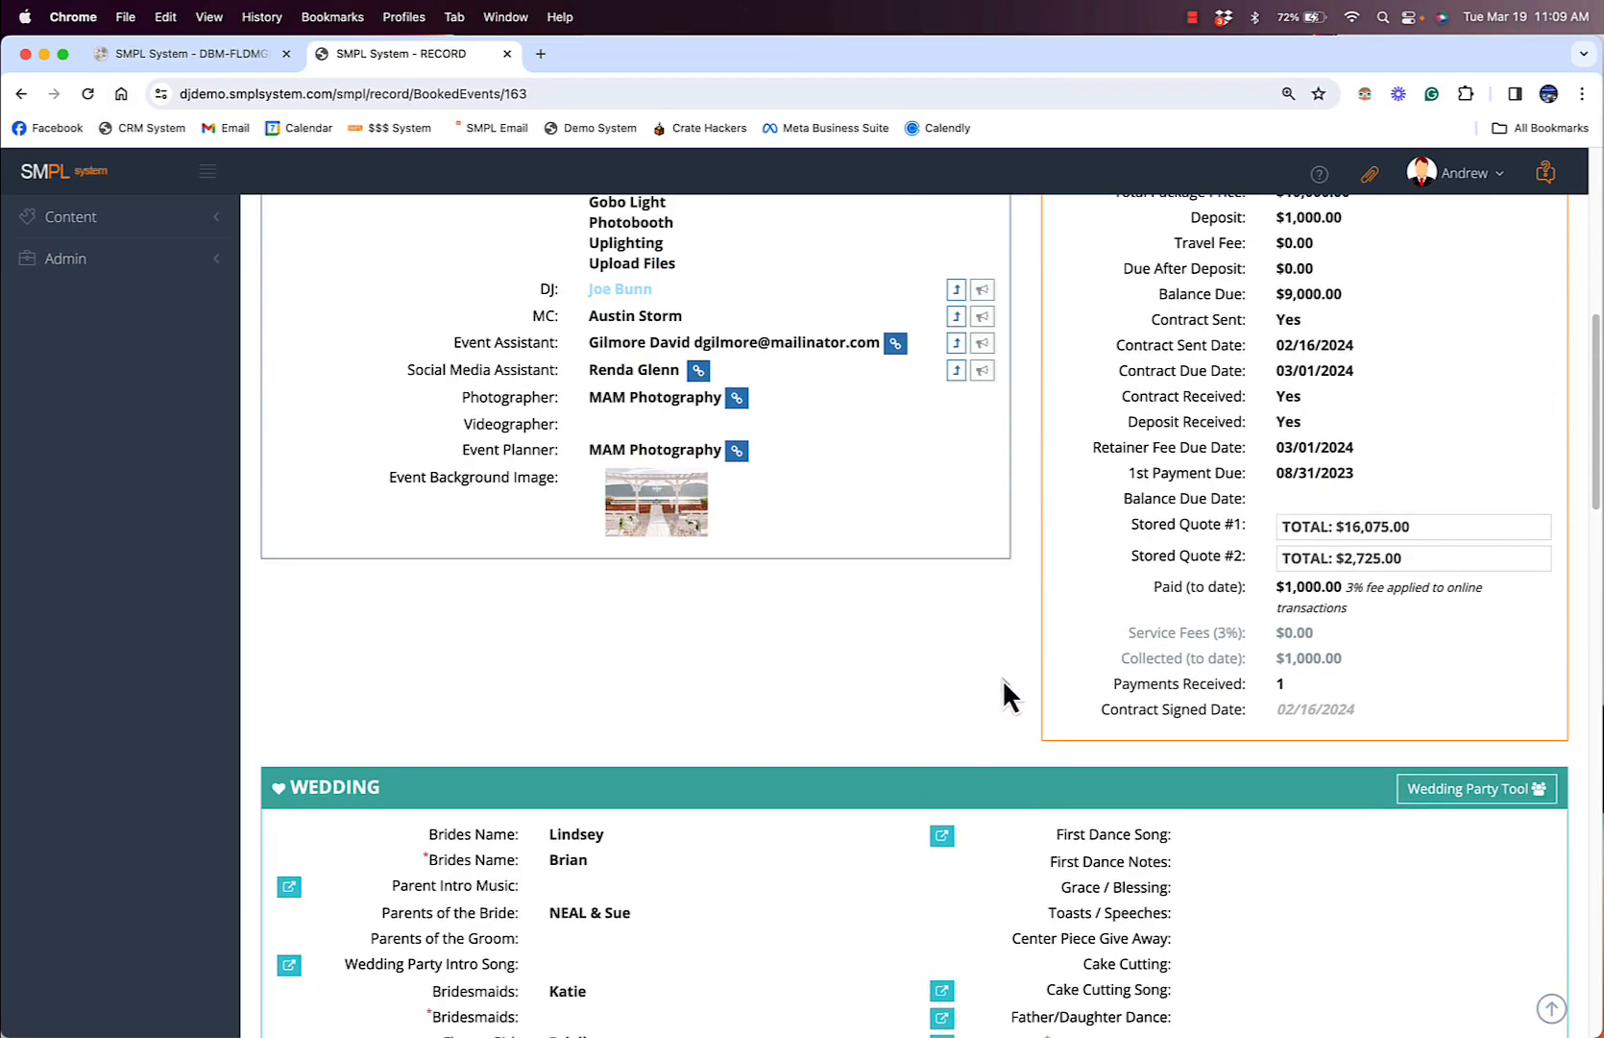
{"action": "scroll", "coordinate": [1001, 679], "scroll_direction": "down", "scroll_amount": 6}
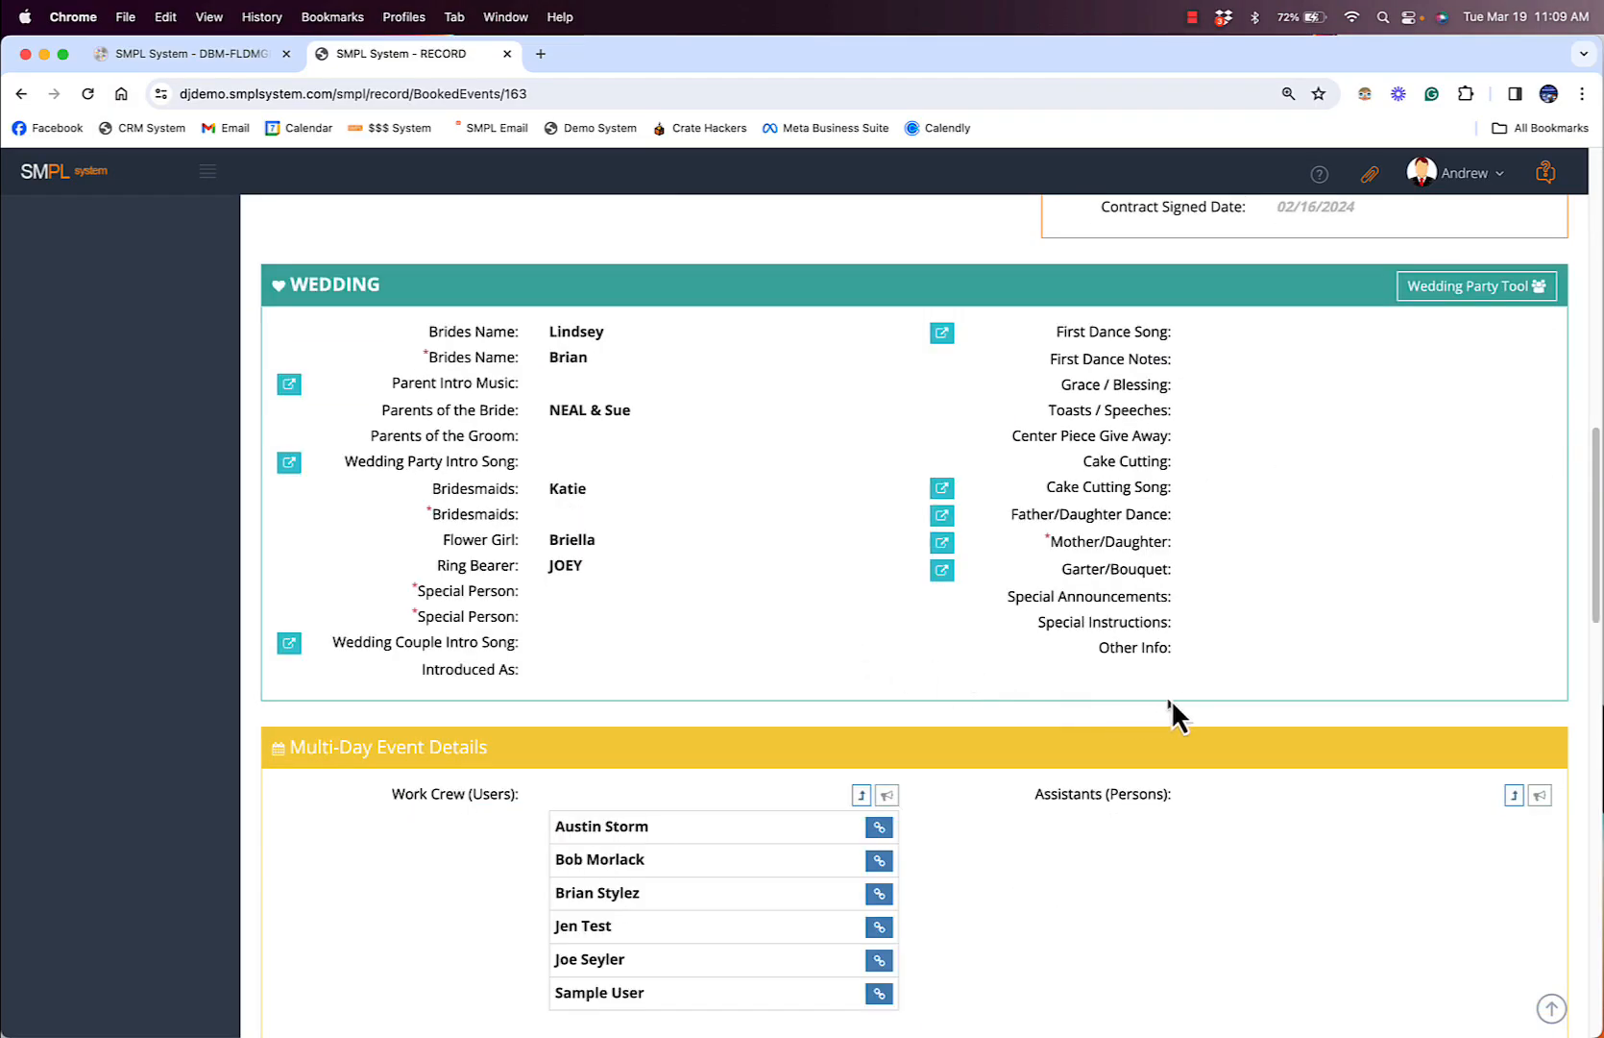
{"action": "left_click_drag", "start_coordinate": [1182, 685], "coordinate": [421, 340]}
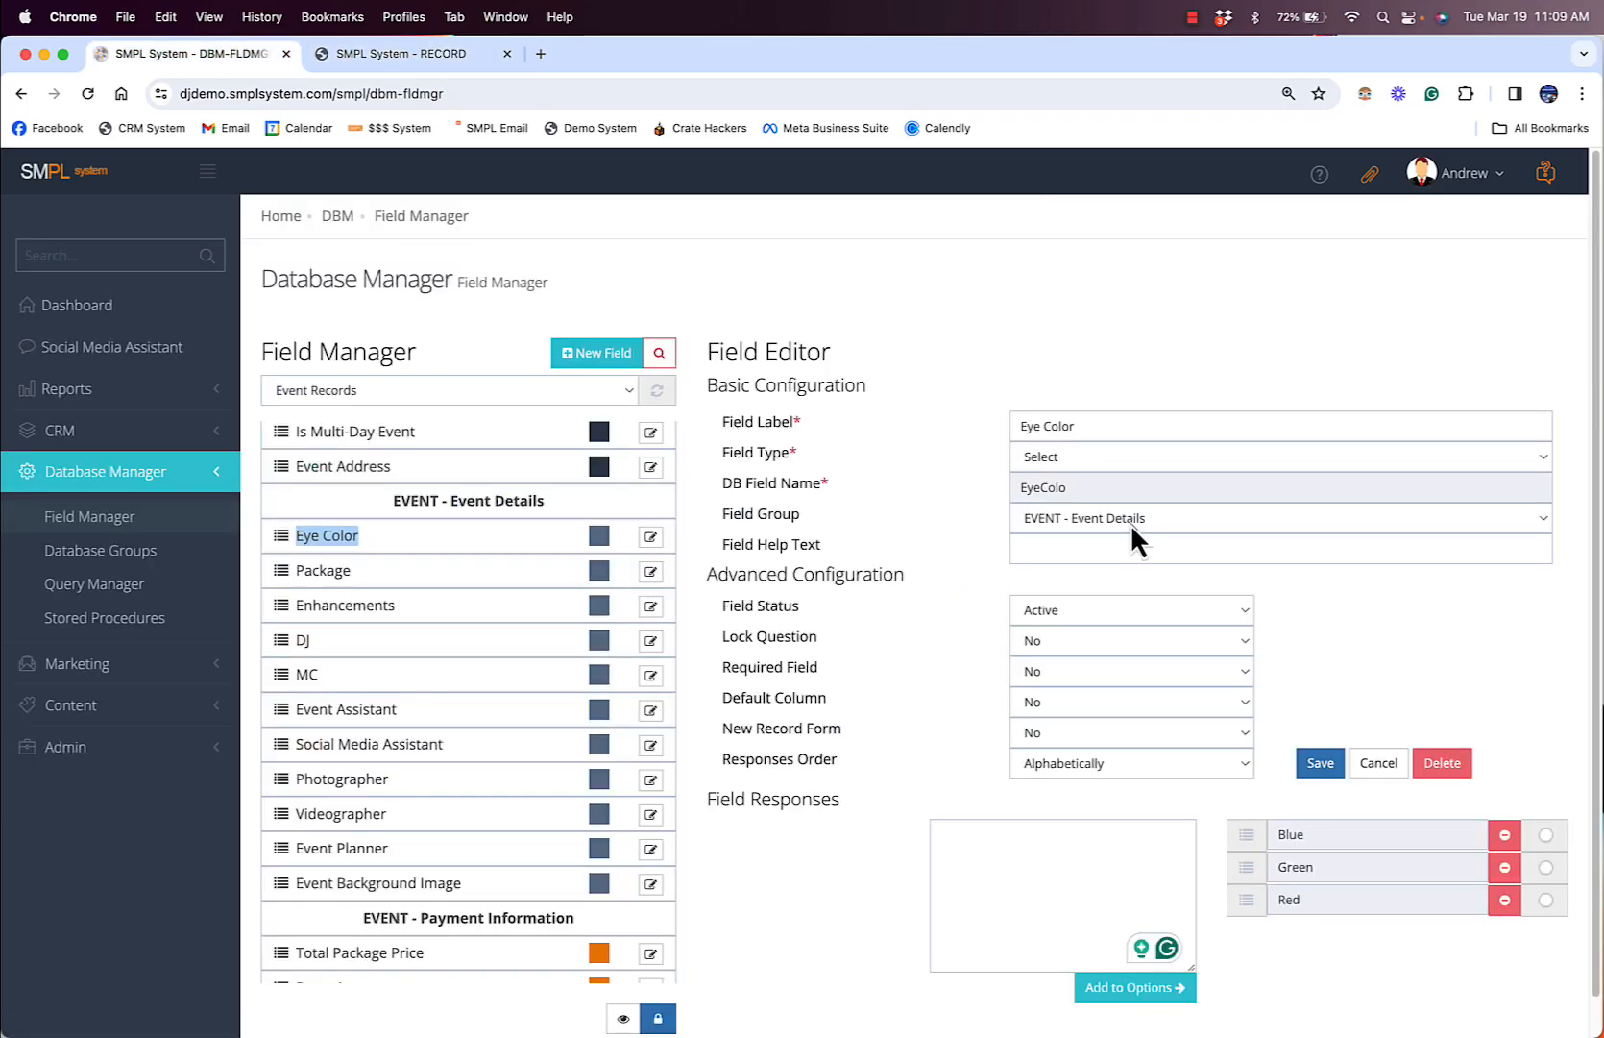
{"action": "left_click", "coordinate": [1130, 522]}
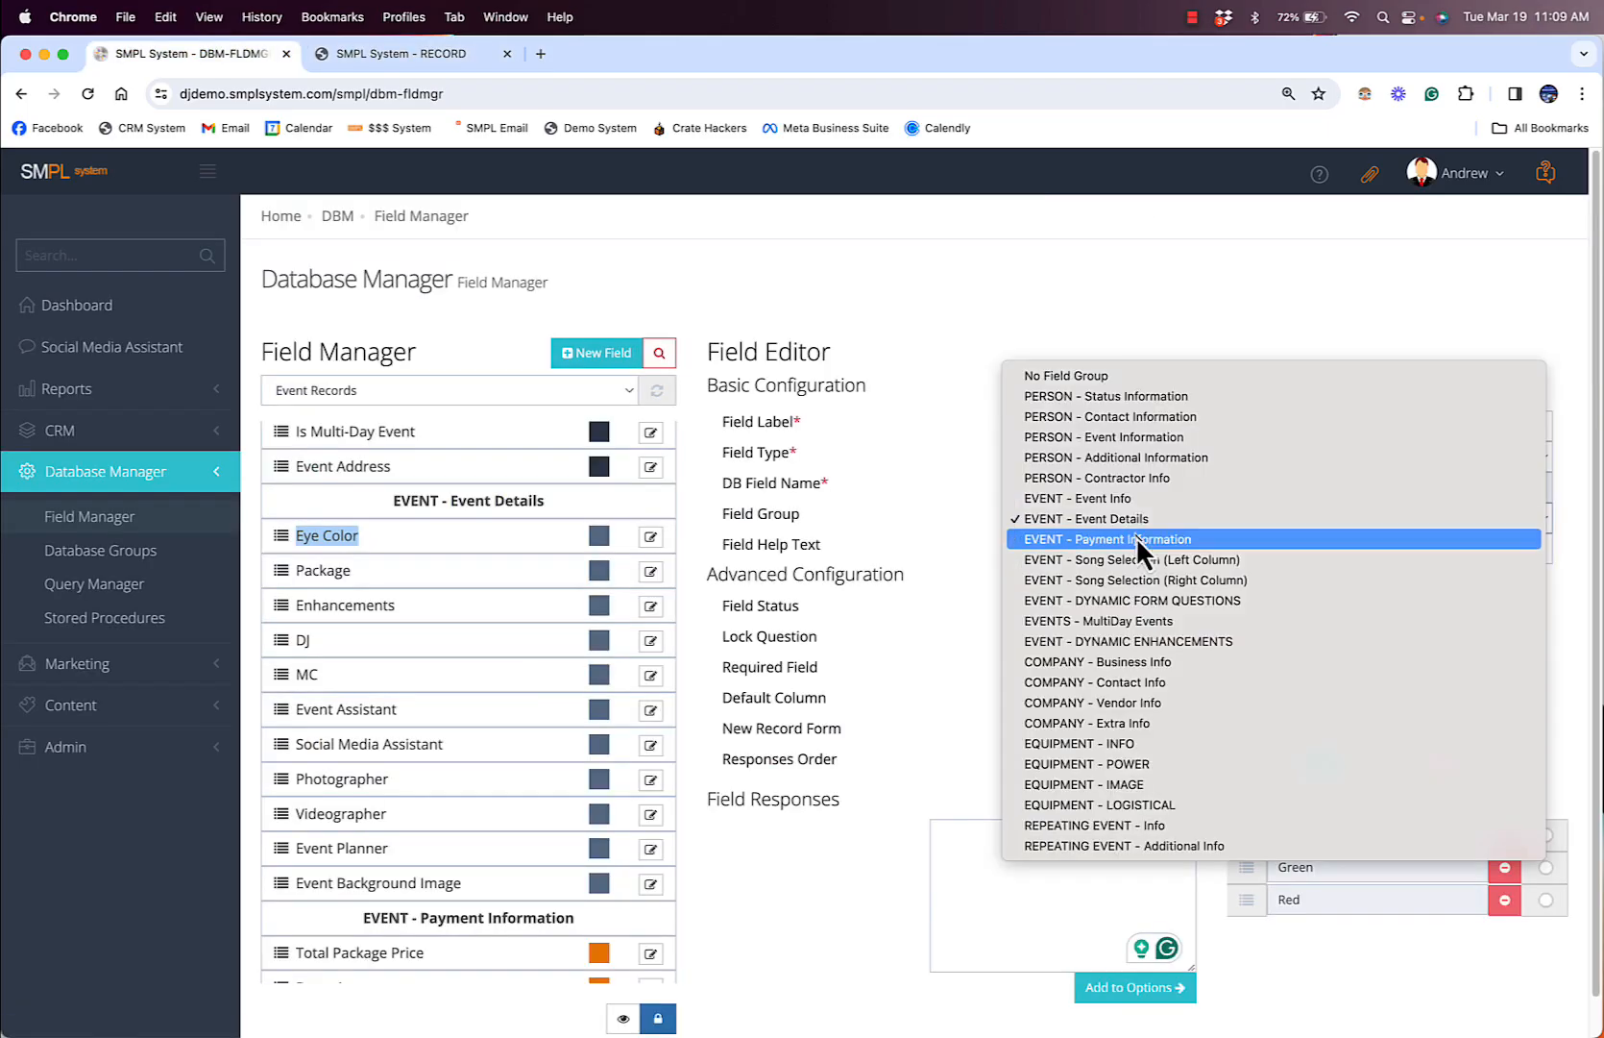
{"action": "left_click", "coordinate": [1183, 599]}
{"action": "left_click", "coordinate": [1322, 765]}
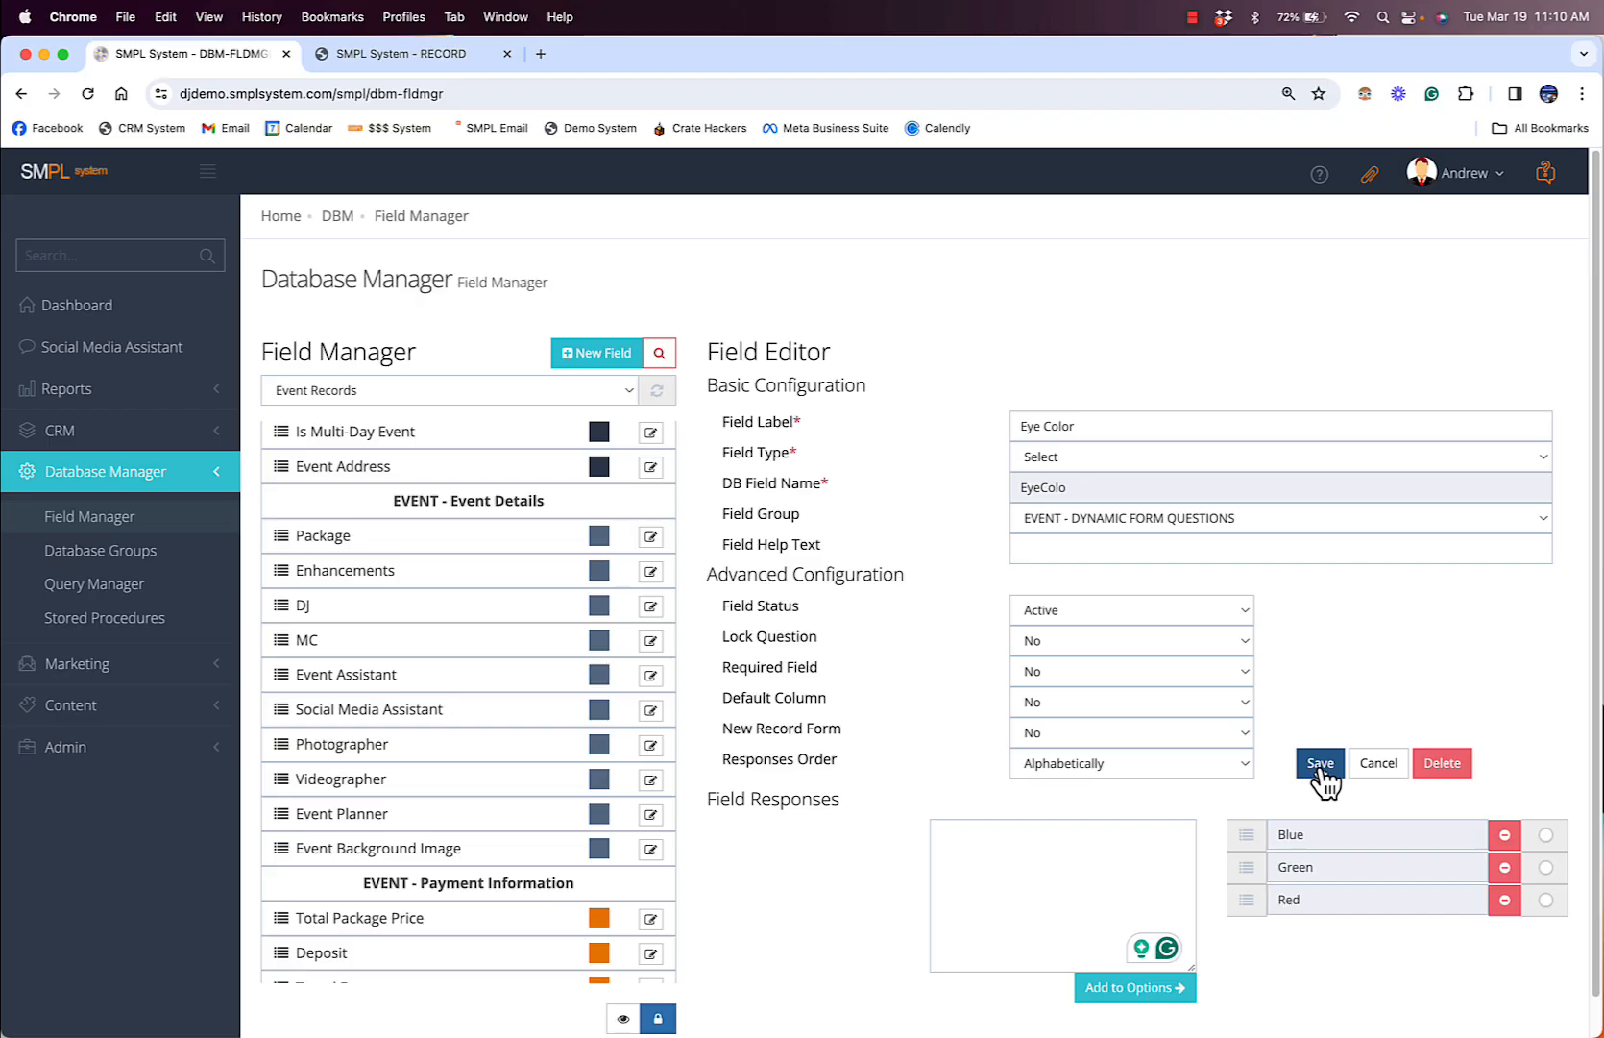
- Go to Dynamic Event Forms and review the layouts of the event forms and the enhancement forms
{"action": "left_click", "coordinate": [193, 725]}
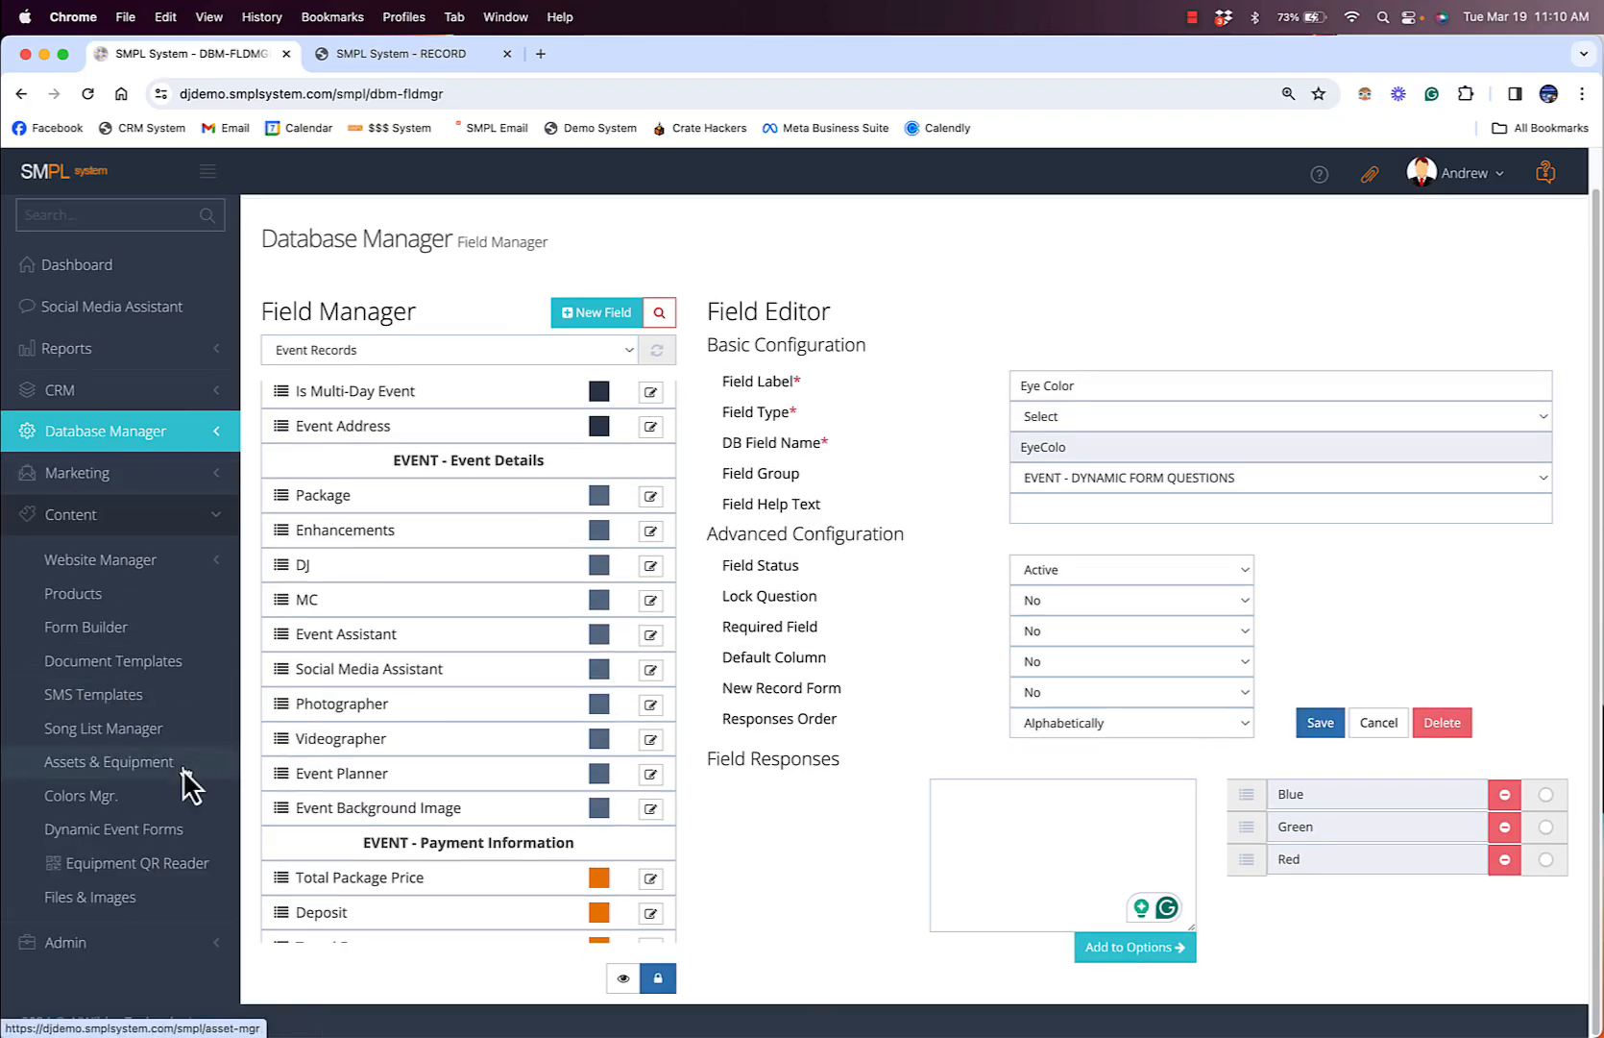
{"action": "left_click", "coordinate": [178, 833]}
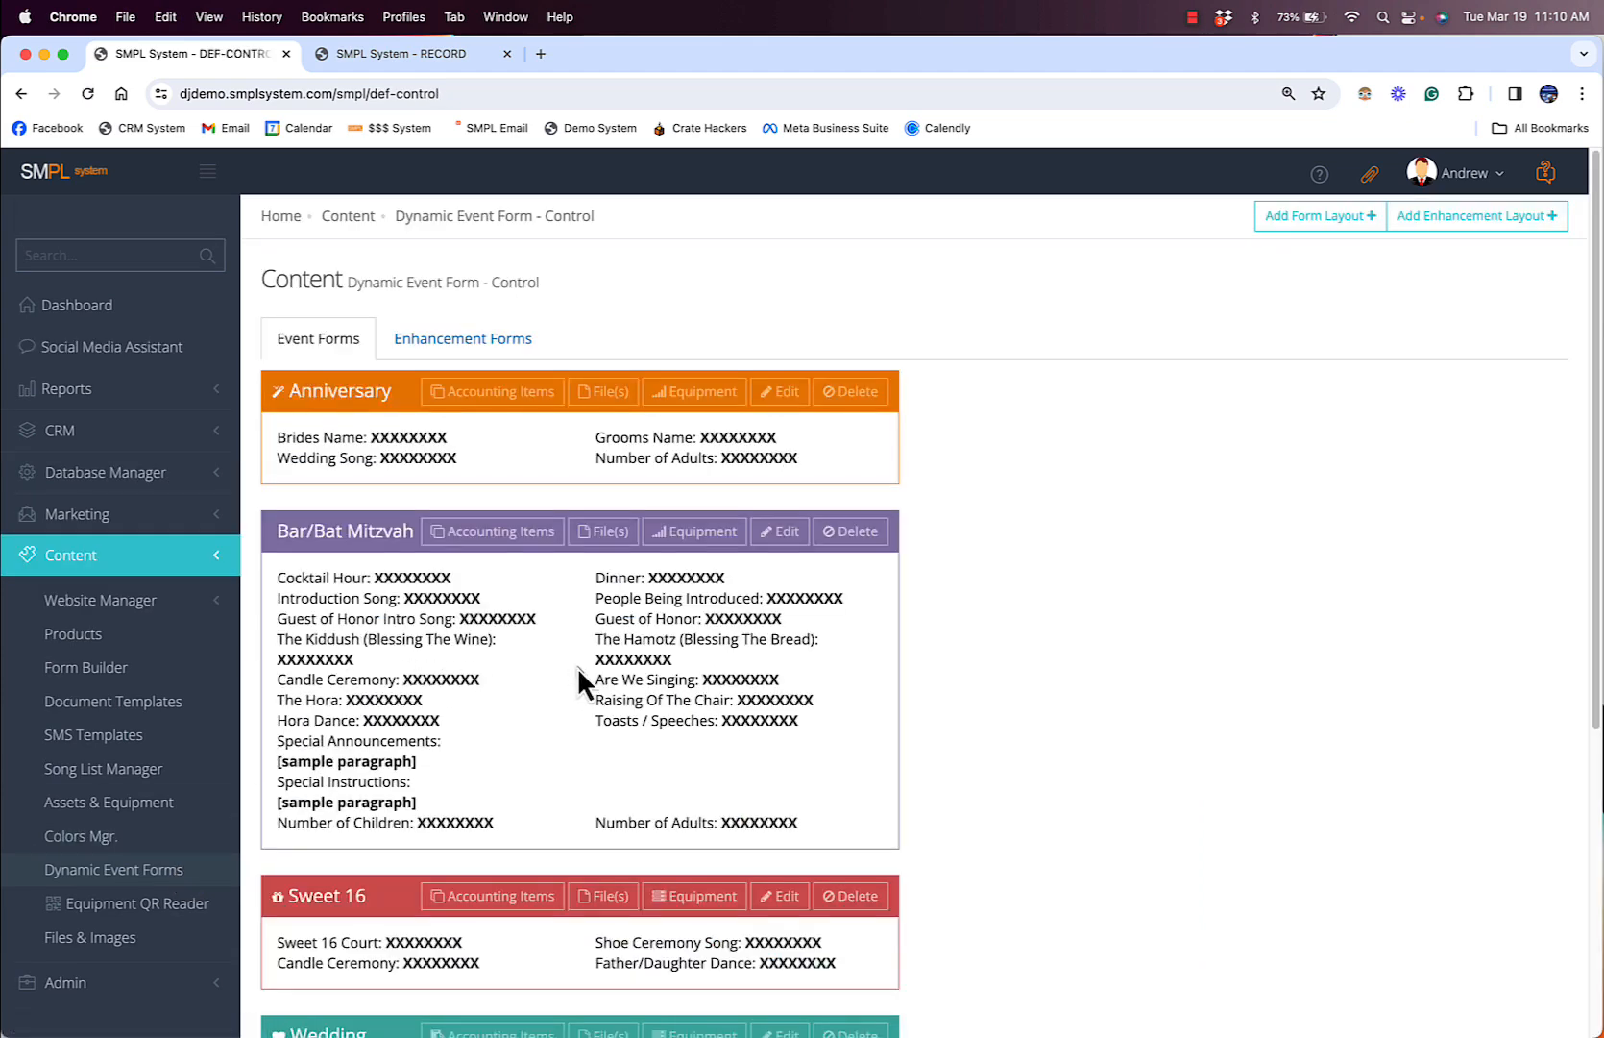
{"action": "scroll", "coordinate": [371, 425], "scroll_direction": "down", "scroll_amount": 5}
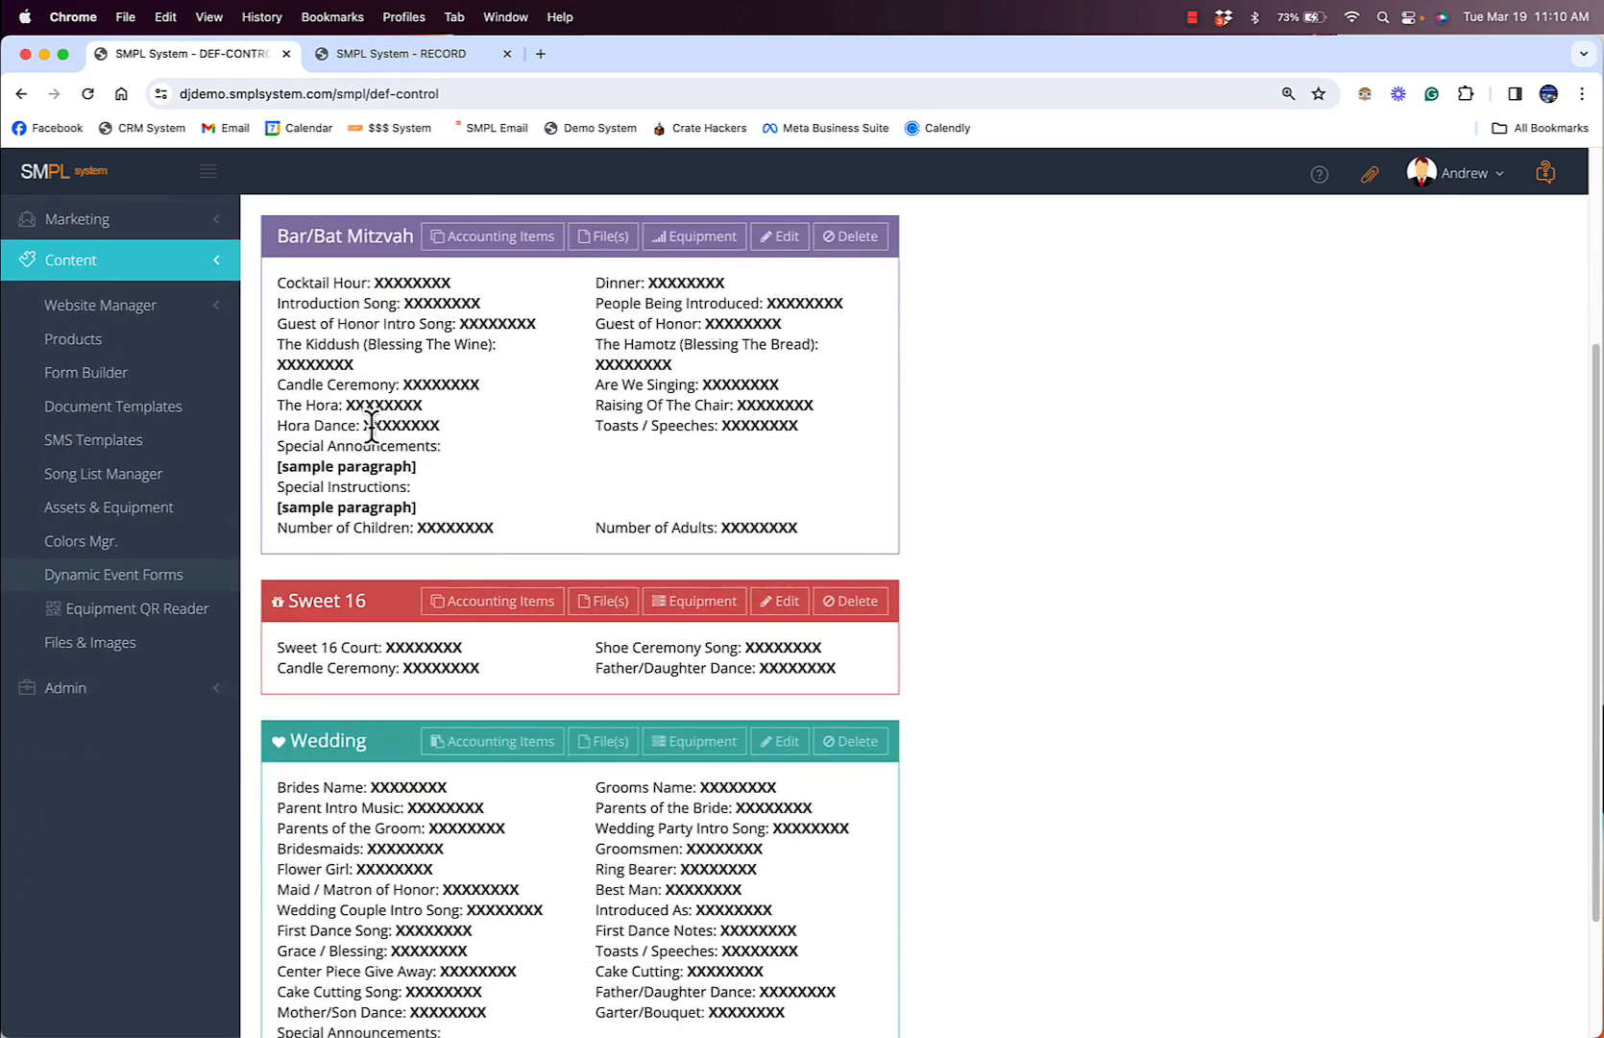
{"action": "scroll", "coordinate": [410, 524], "scroll_direction": "down", "scroll_amount": 2}
{"action": "scroll", "coordinate": [411, 524], "scroll_direction": "up", "scroll_amount": 5}
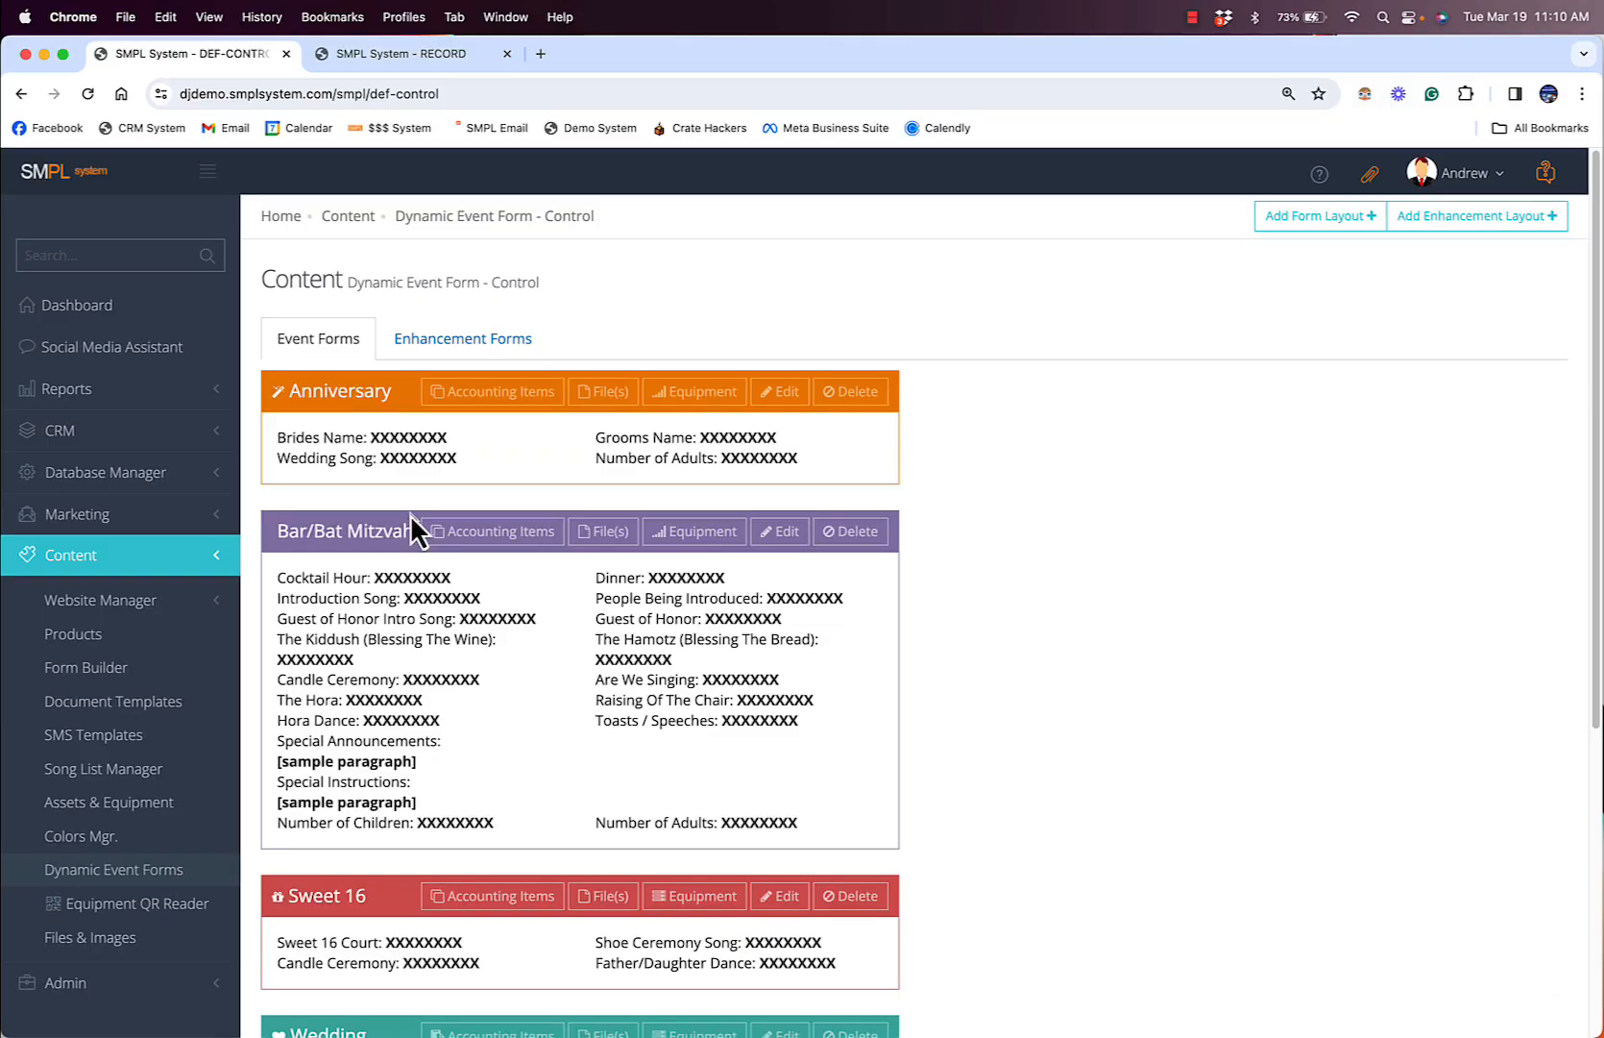
{"action": "left_click", "coordinate": [461, 341]}
{"action": "scroll", "coordinate": [459, 581], "scroll_direction": "down", "scroll_amount": 5}
{"action": "scroll", "coordinate": [456, 588], "scroll_direction": "down", "scroll_amount": 2}
{"action": "scroll", "coordinate": [456, 592], "scroll_direction": "up", "scroll_amount": 5}
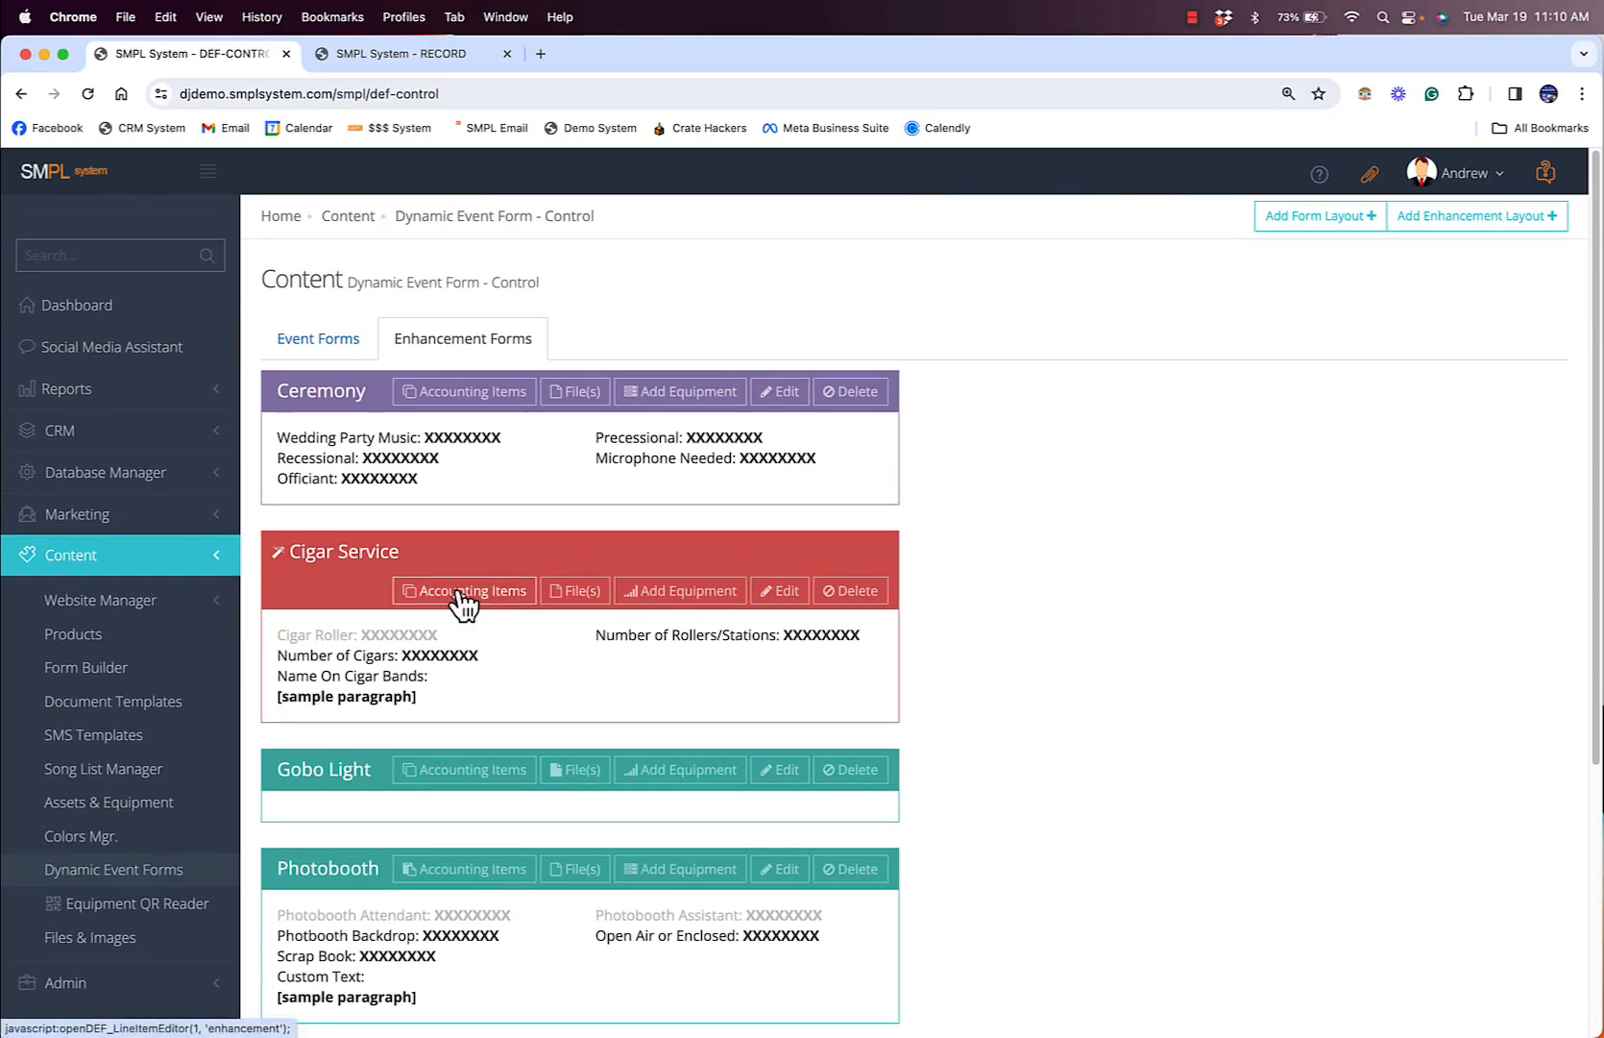
- Add the Eye Color question to the Wedding dynamic event form and save the changes
{"action": "left_click", "coordinate": [324, 342]}
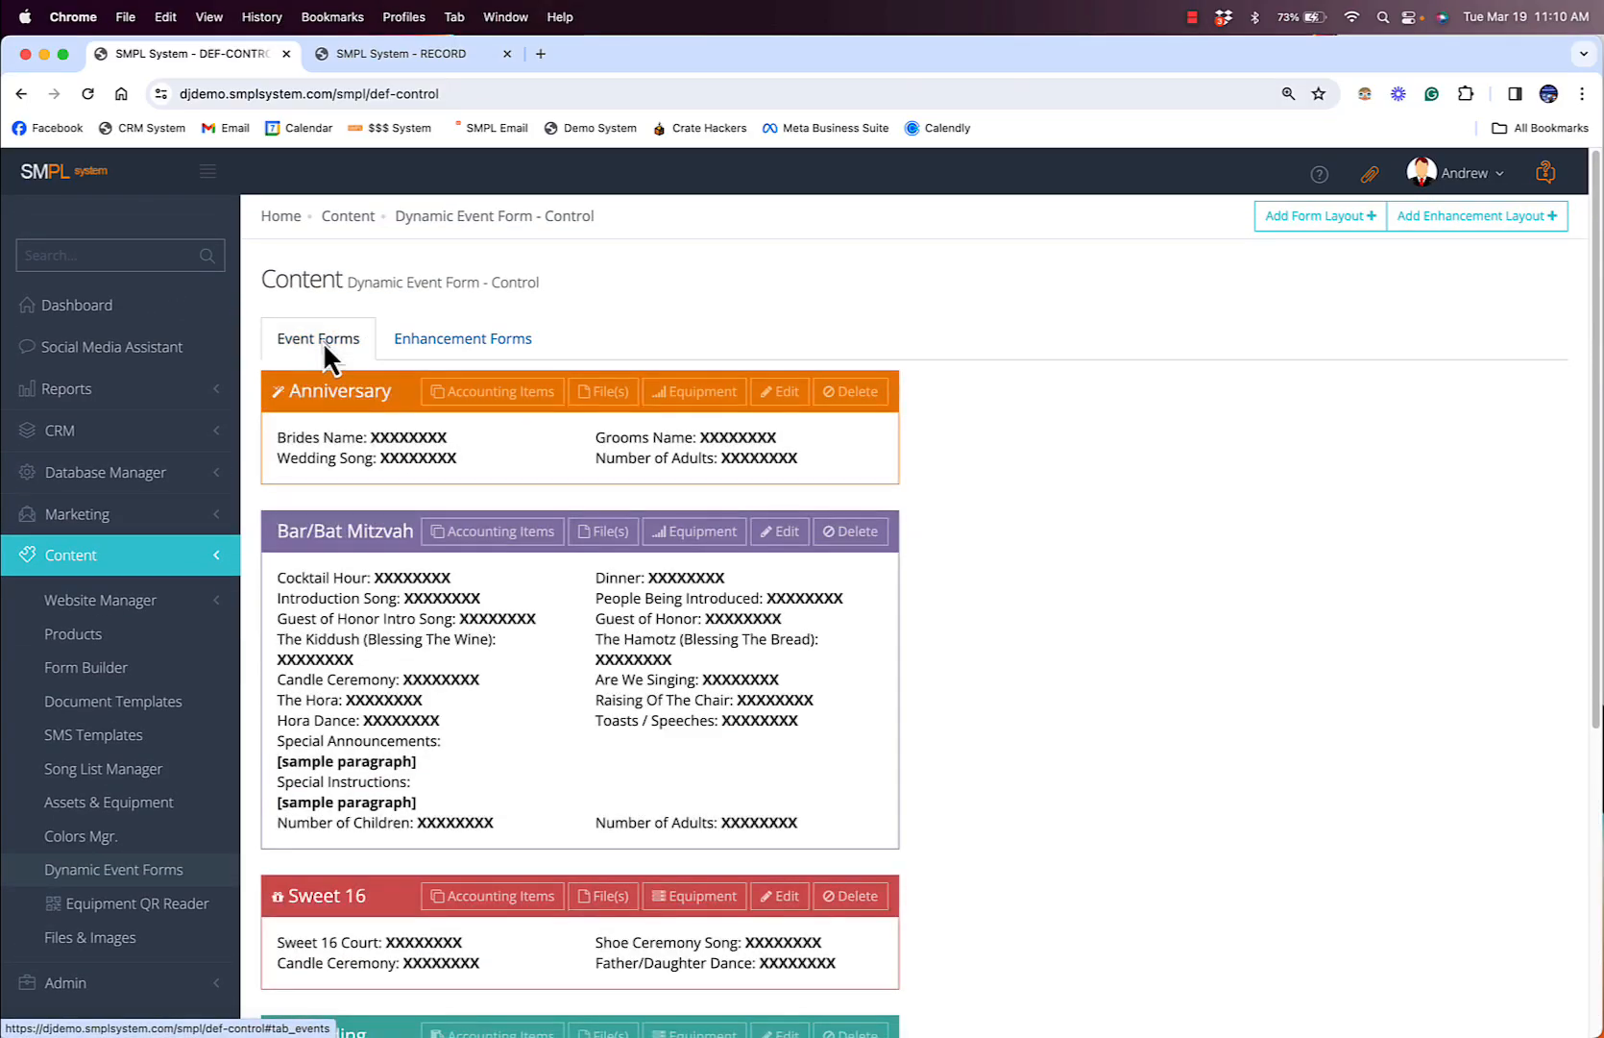
{"action": "scroll", "coordinate": [427, 458], "scroll_direction": "down", "scroll_amount": 5}
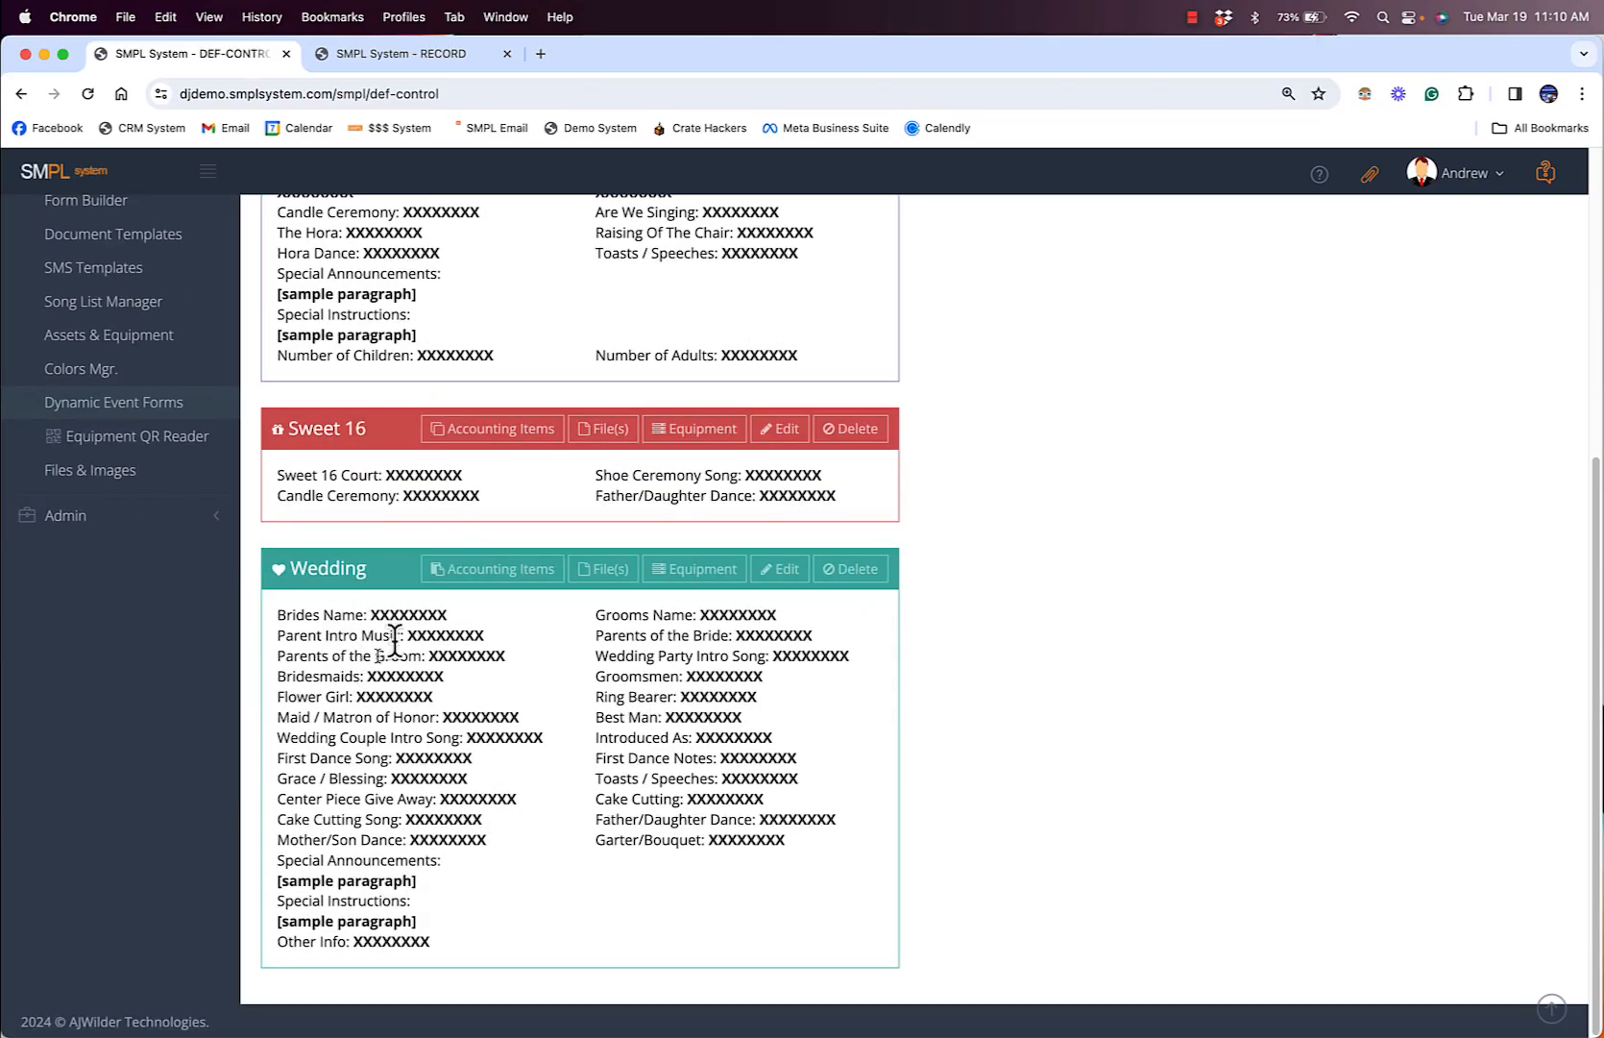
{"action": "left_click", "coordinate": [783, 568]}
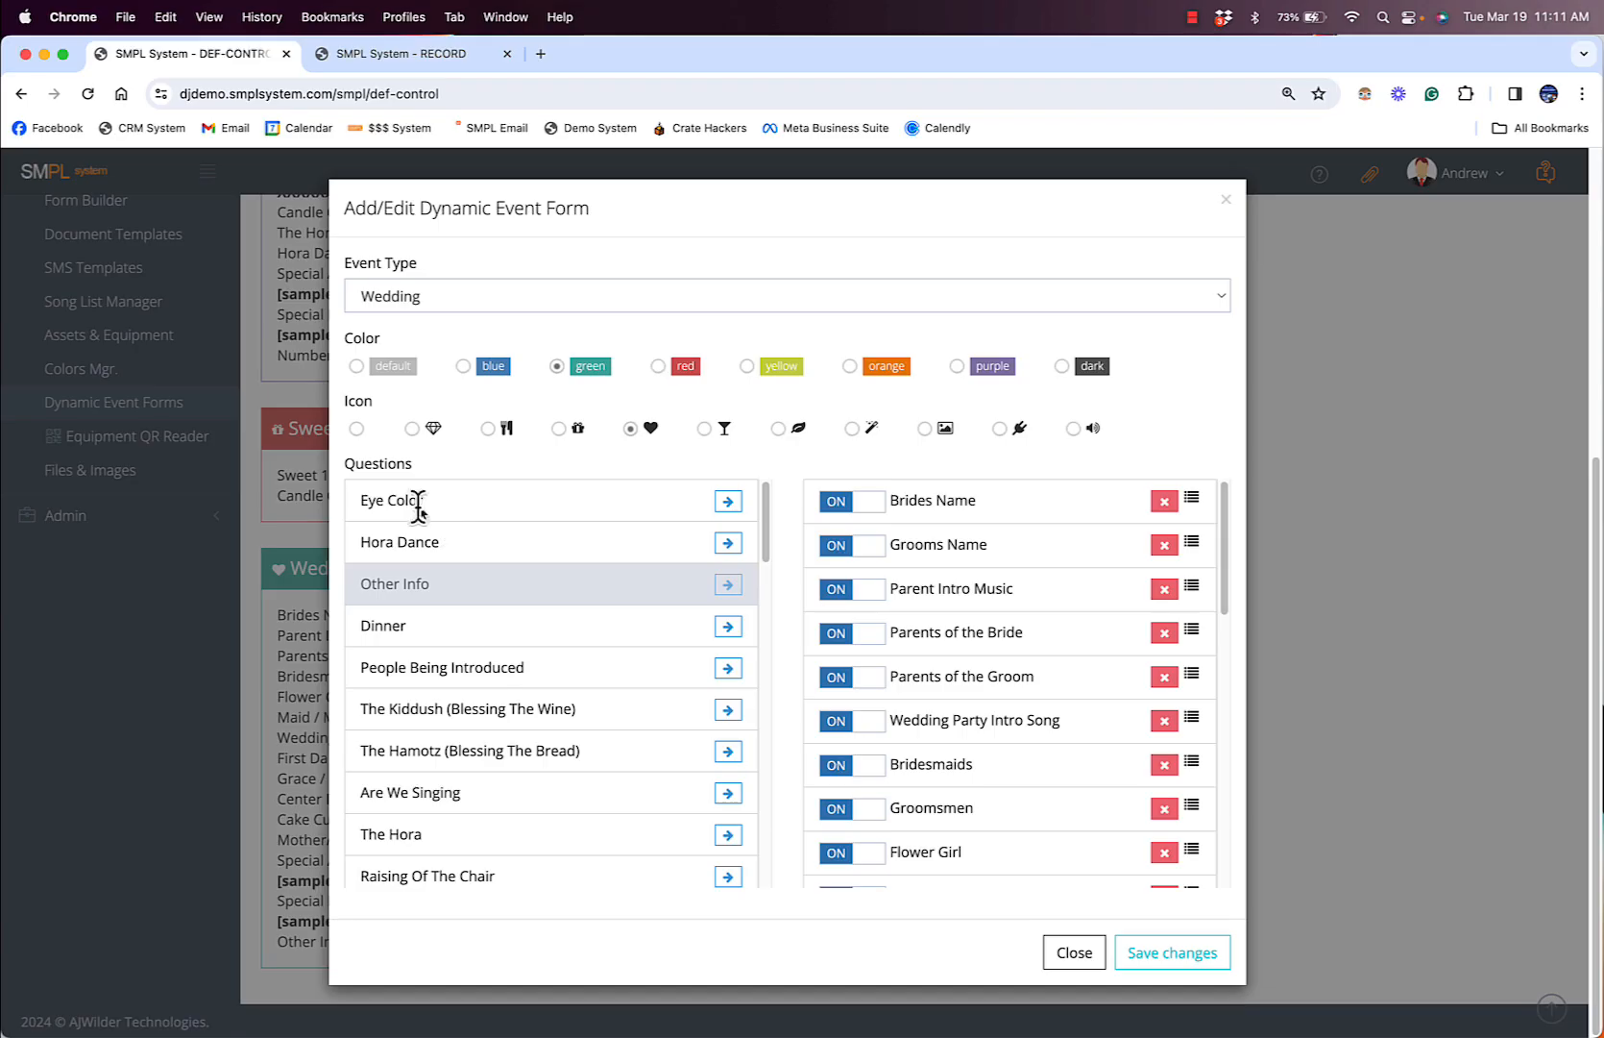
{"action": "left_click_drag", "start_coordinate": [433, 504], "coordinate": [352, 501]}
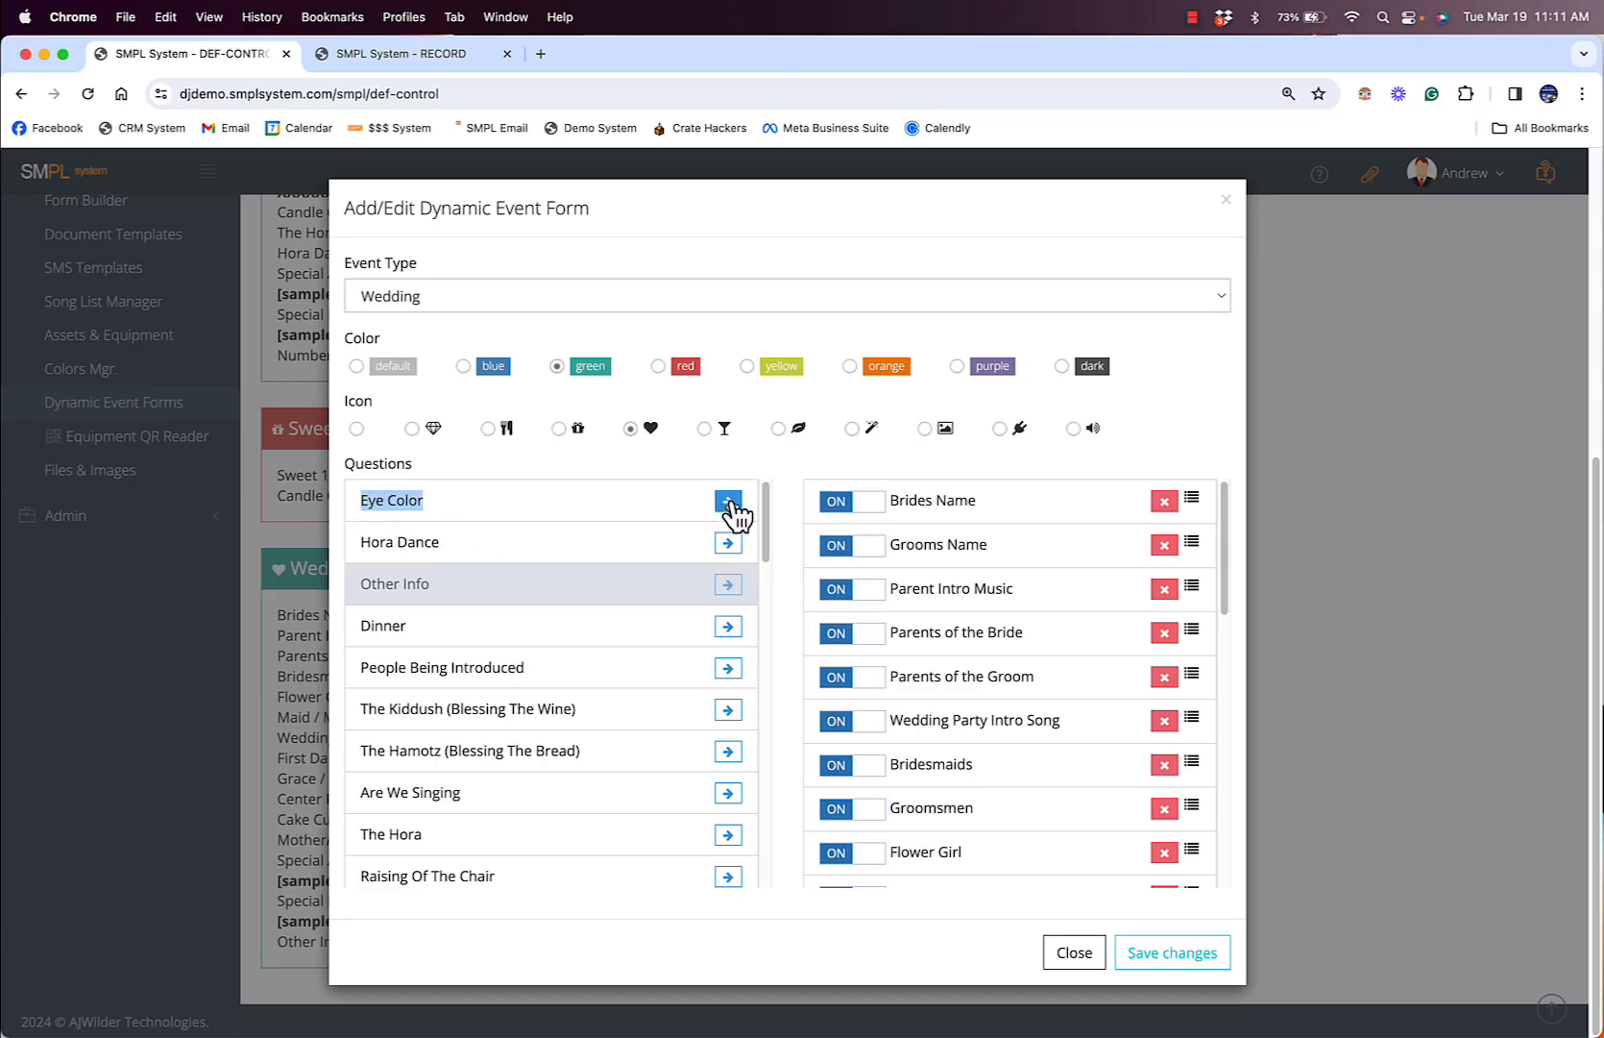
{"action": "left_click", "coordinate": [730, 502]}
{"action": "scroll", "coordinate": [950, 606], "scroll_direction": "down", "scroll_amount": 10}
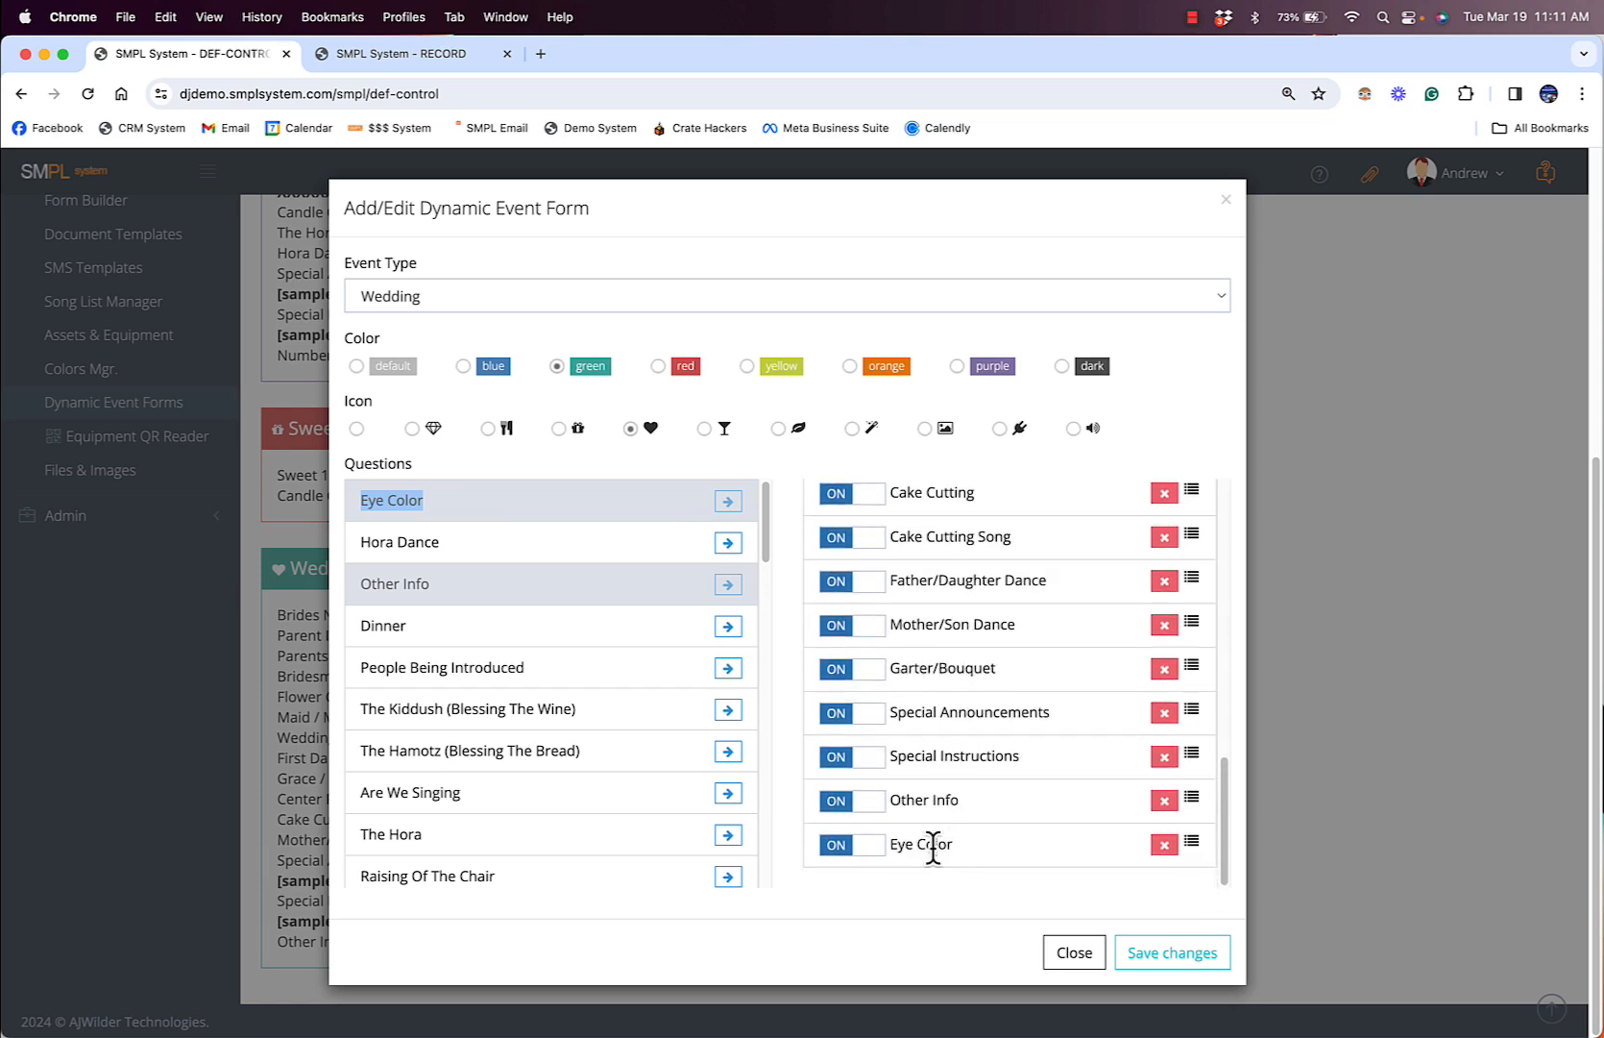
{"action": "mouse_move", "coordinate": [1192, 841]}
{"action": "left_mouse_down"}
{"action": "mouse_move", "coordinate": [1185, 547]}
{"action": "mouse_move", "coordinate": [1194, 837]}
{"action": "left_mouse_up"}
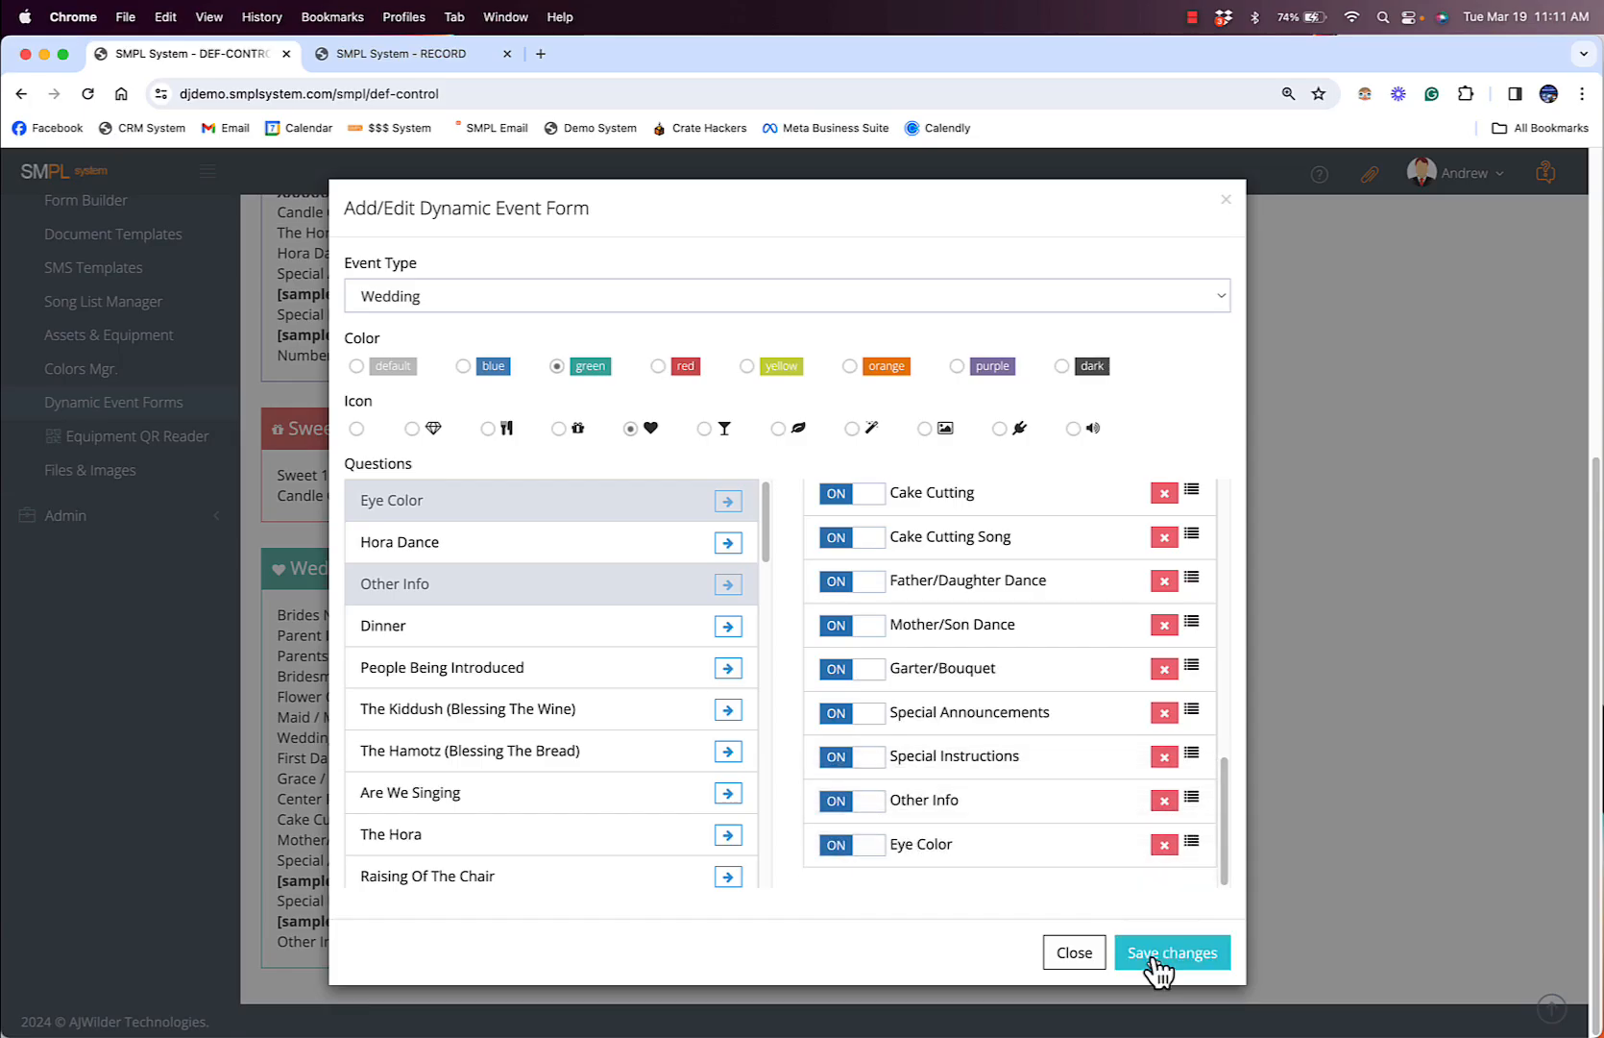
{"action": "left_click", "coordinate": [1171, 952]}
- Reload the sample wedding record and check the Eye Color field in its Wedding section
{"action": "left_click", "coordinate": [401, 54]}
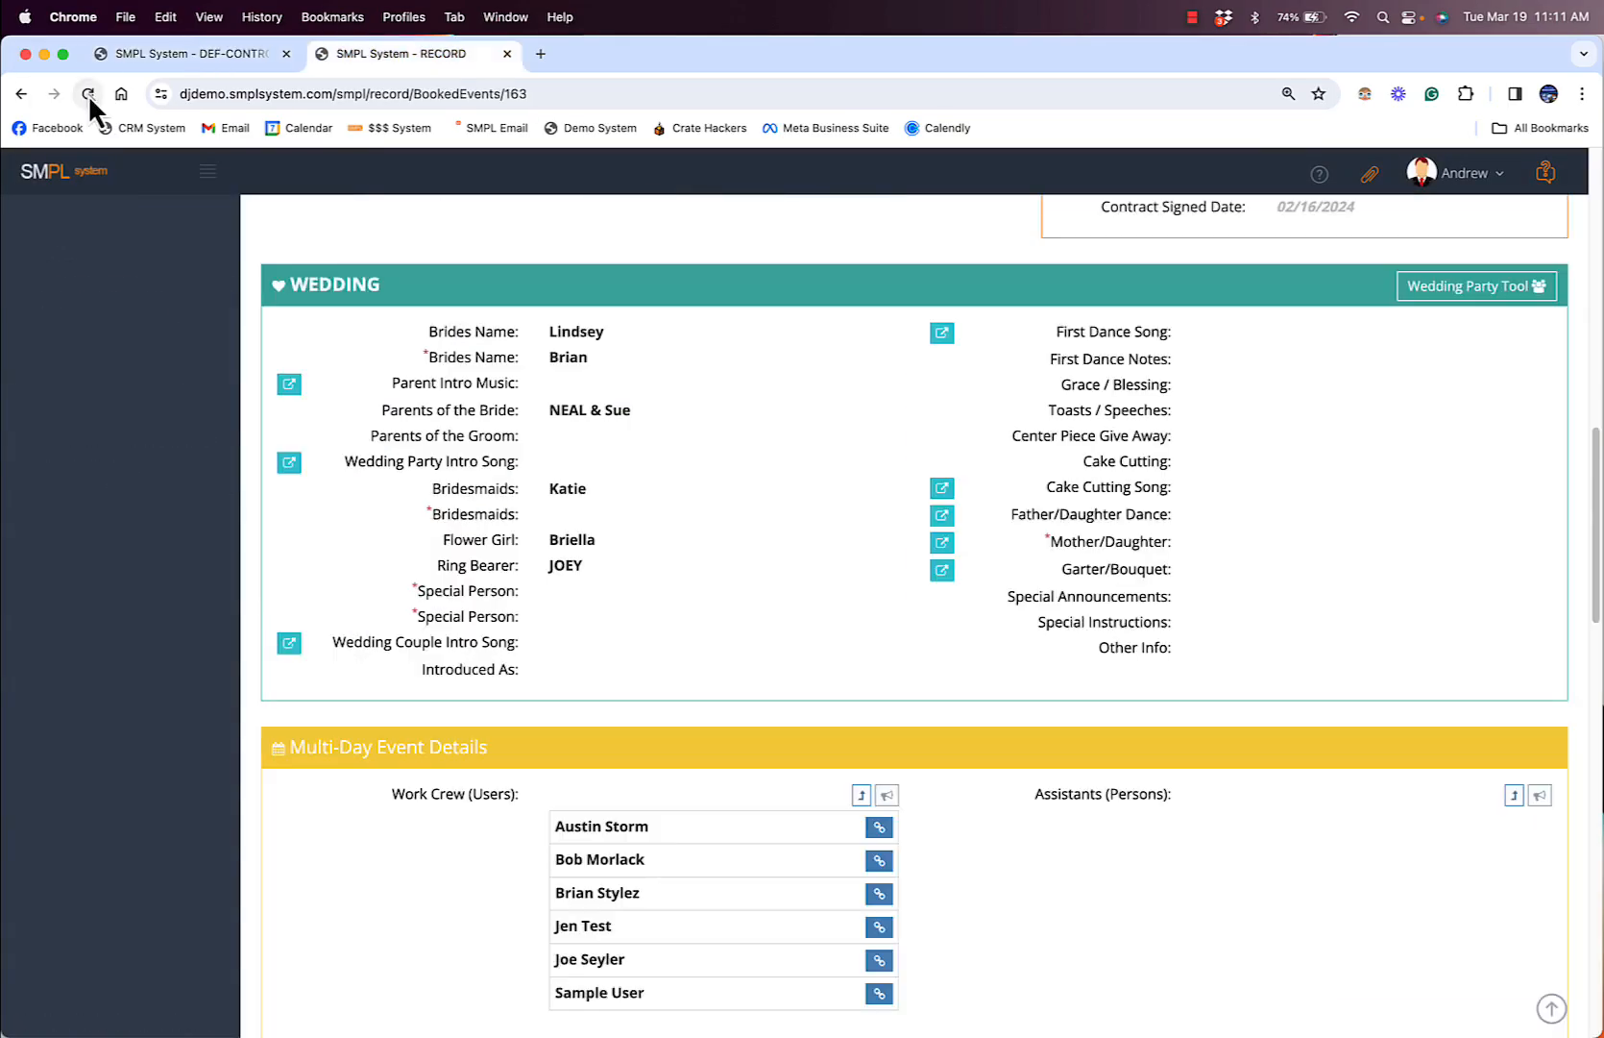
{"action": "left_click", "coordinate": [87, 93]}
{"action": "left_click_drag", "start_coordinate": [1105, 673], "coordinate": [1163, 684]}
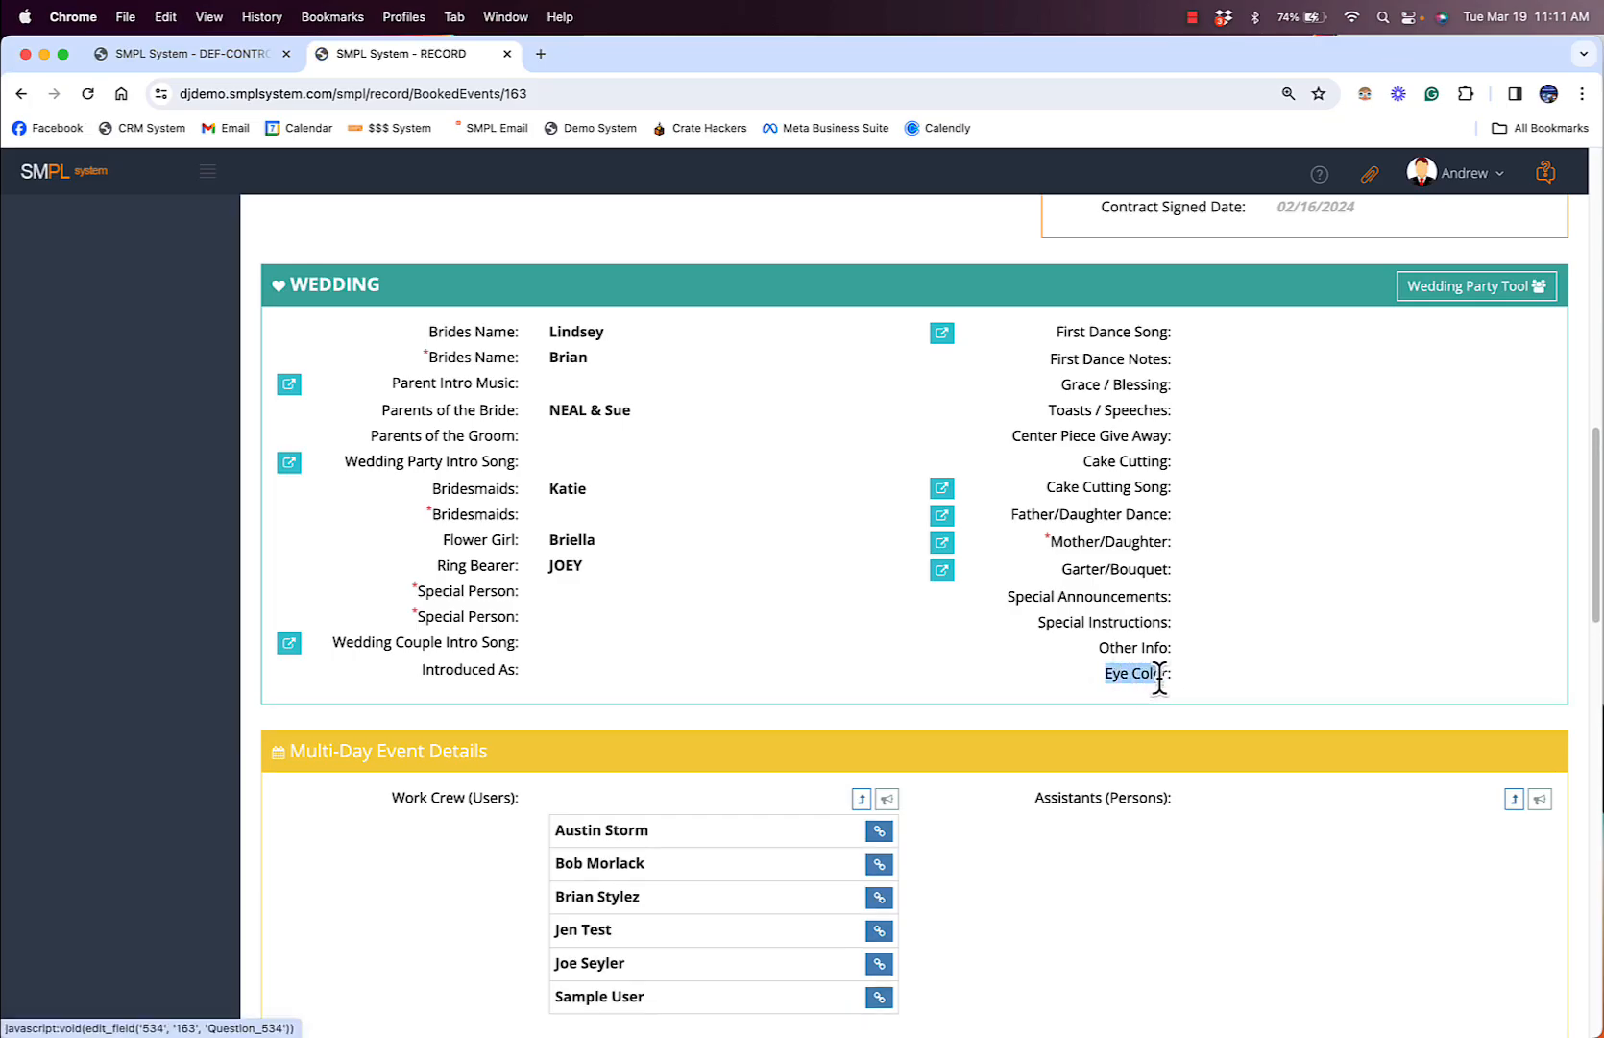
{"action": "left_click", "coordinate": [1167, 678]}
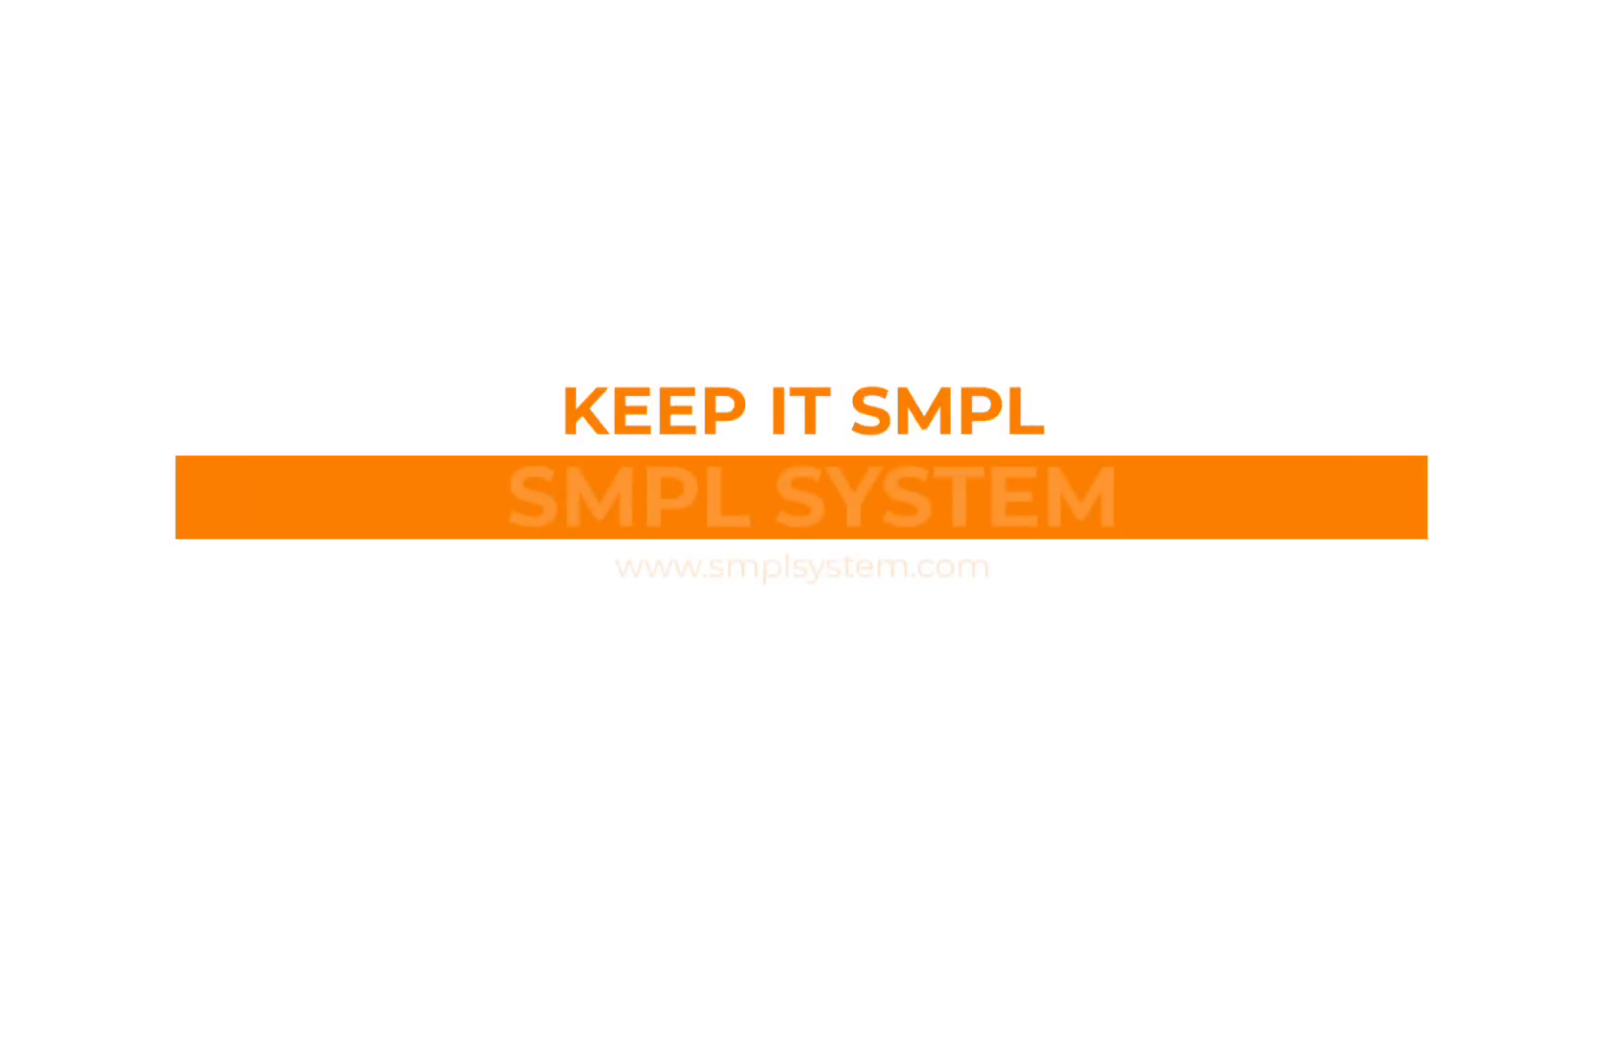